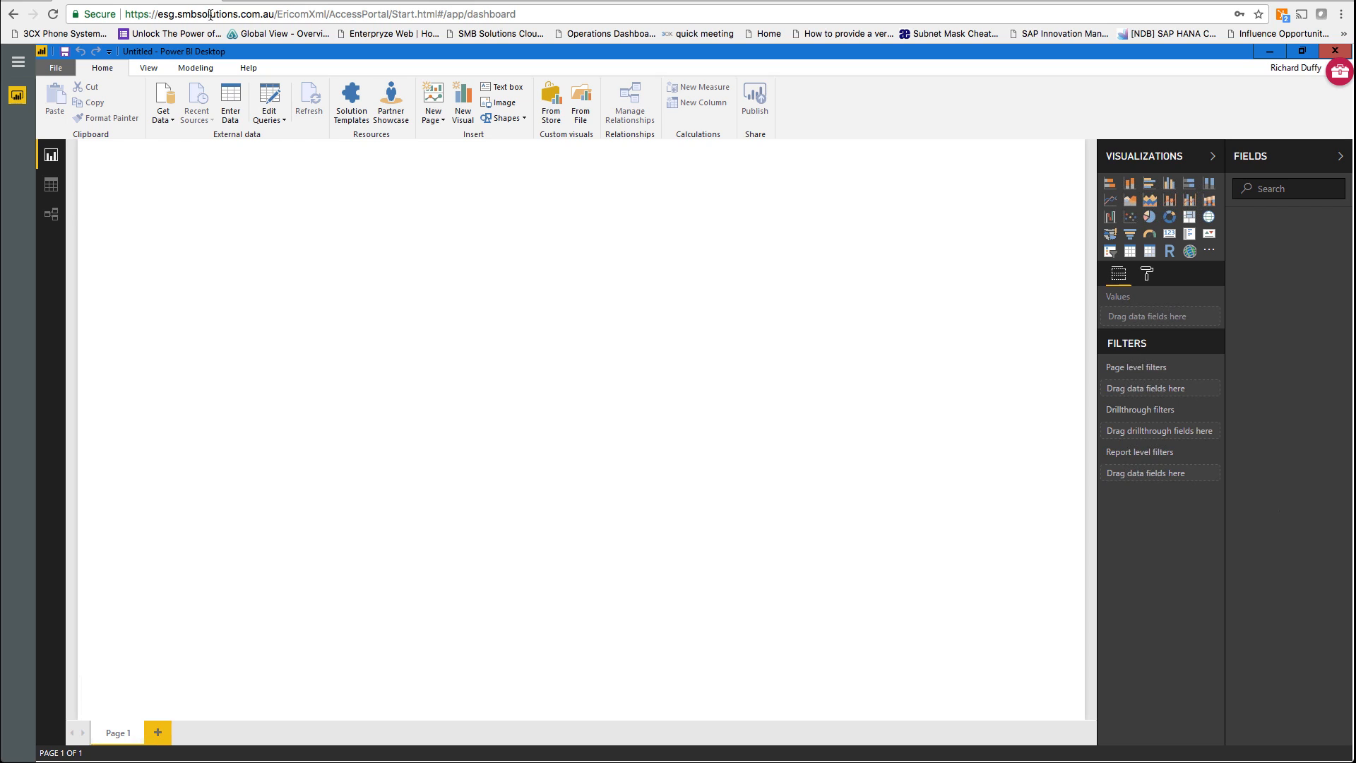
Start a new data connection using the SQL Server database source
{"action": "left_click", "coordinate": [162, 106]}
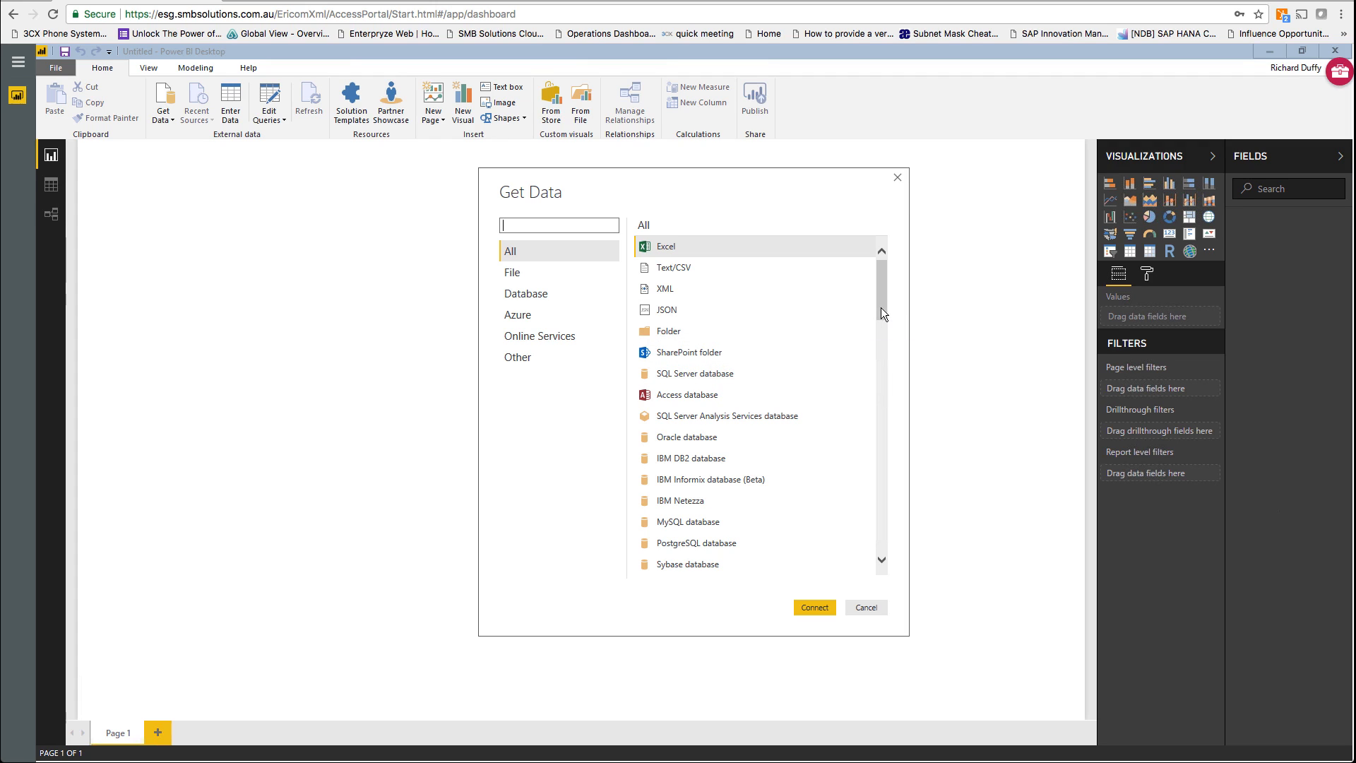
{"action": "left_click_drag", "start_coordinate": [880, 308], "coordinate": [877, 342]}
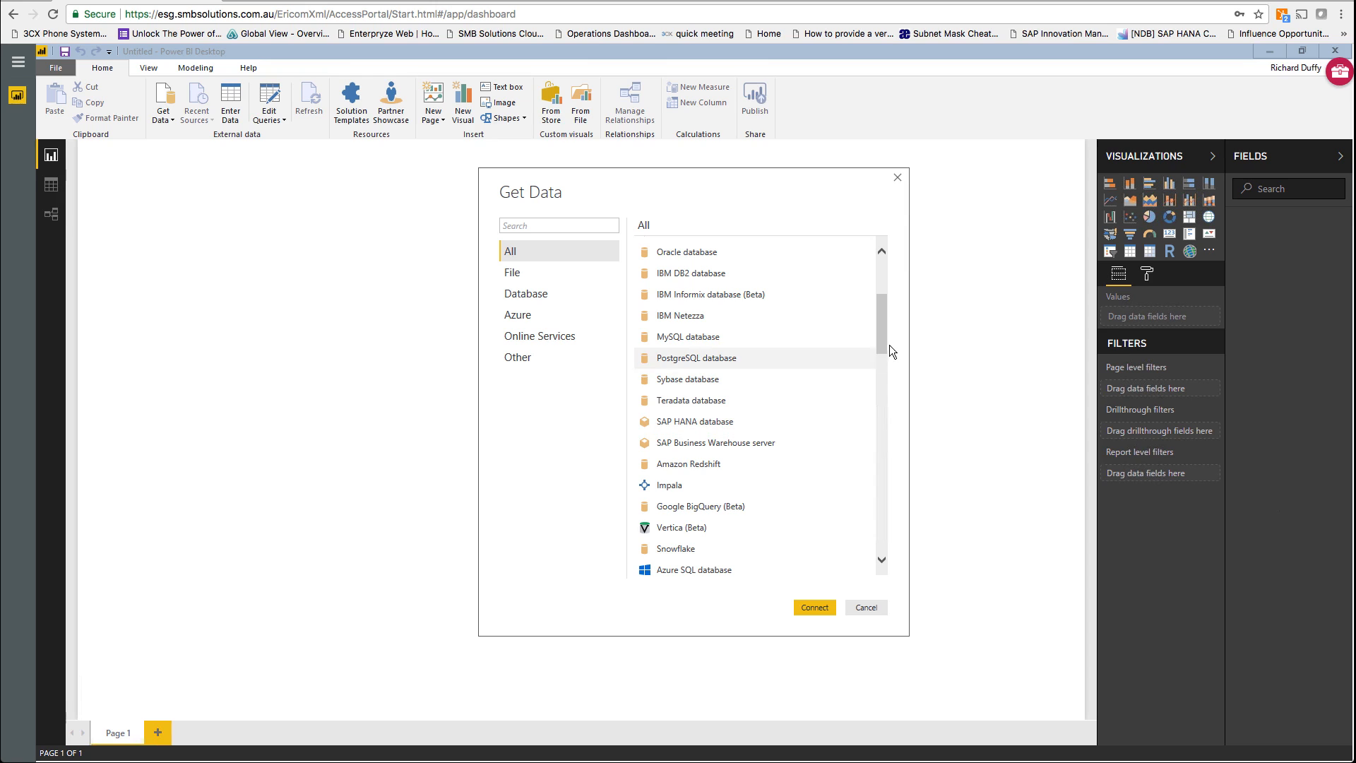
{"action": "left_click_drag", "start_coordinate": [879, 340], "coordinate": [877, 398]}
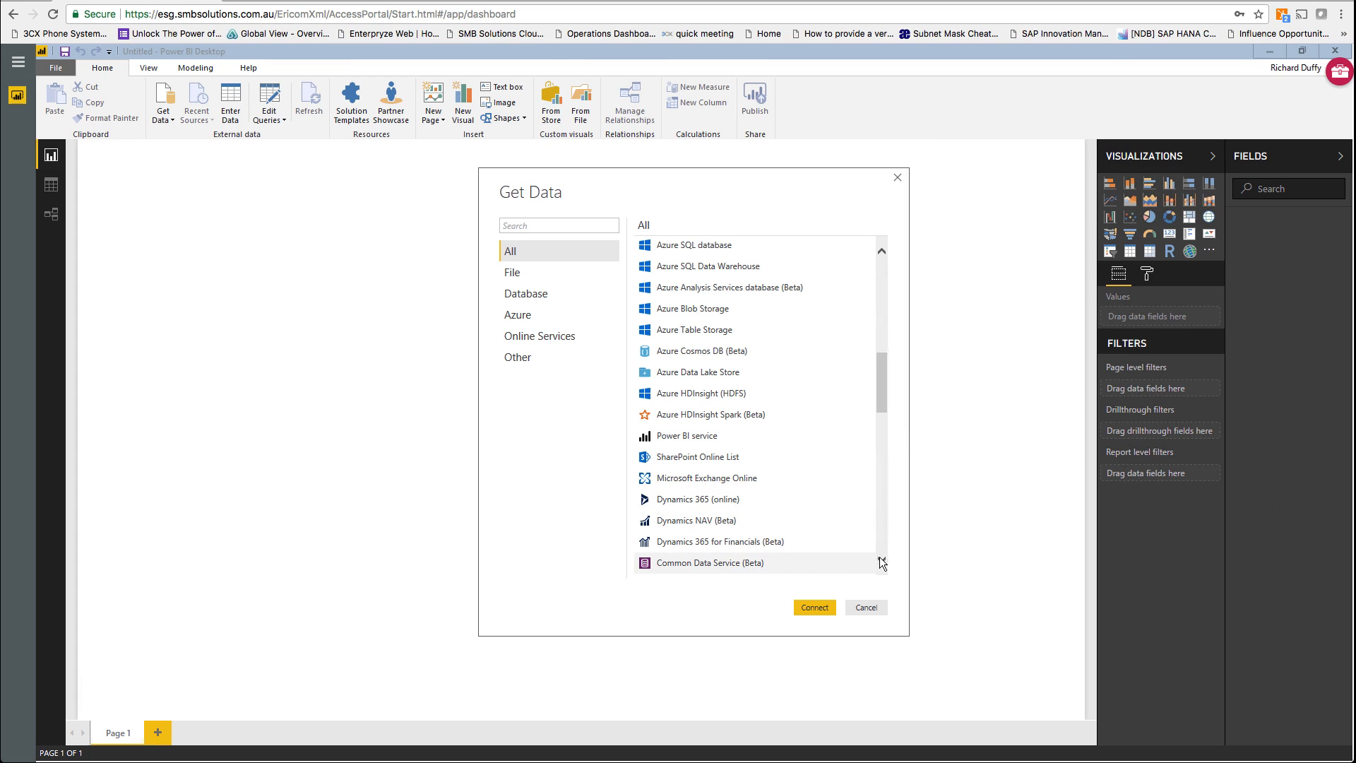
{"action": "scroll", "coordinate": [882, 561], "scroll_direction": "down", "scroll_amount": 9}
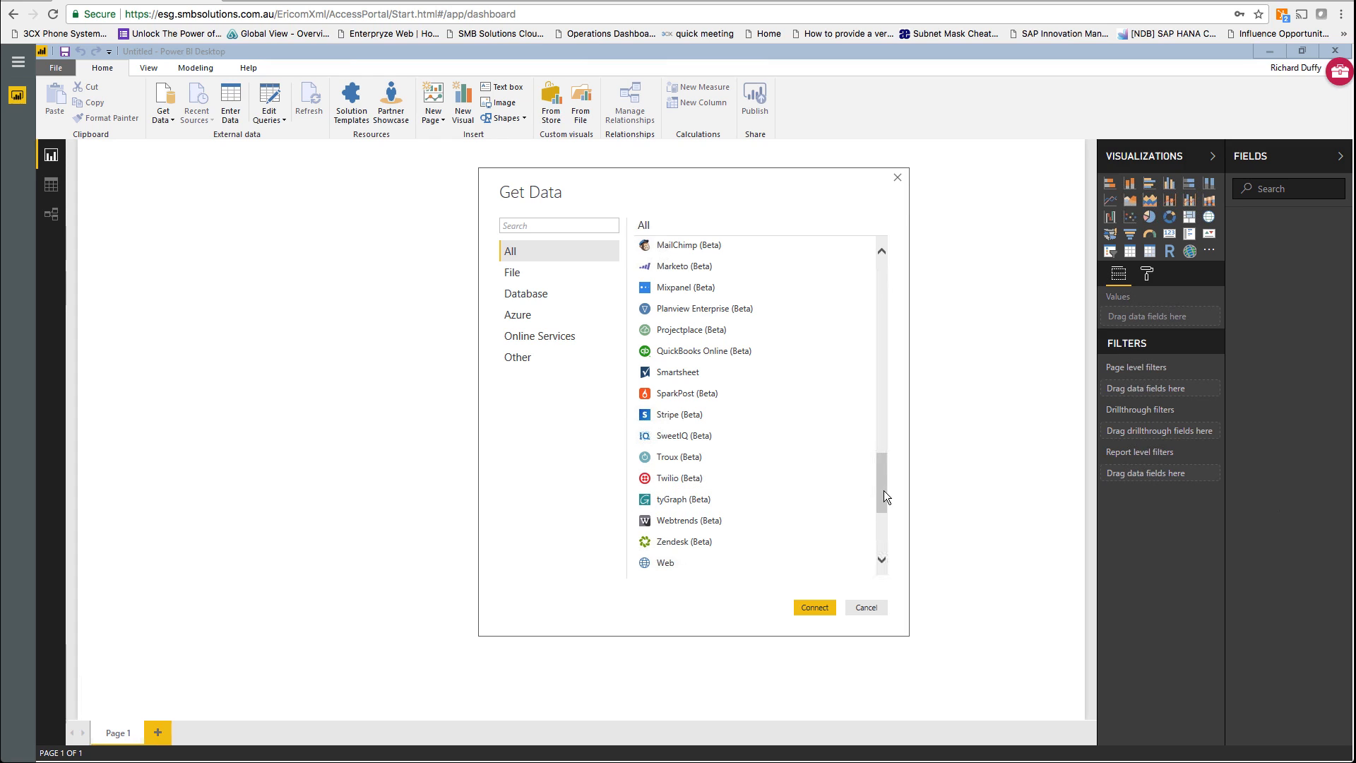
{"action": "left_click_drag", "start_coordinate": [882, 491], "coordinate": [898, 239]}
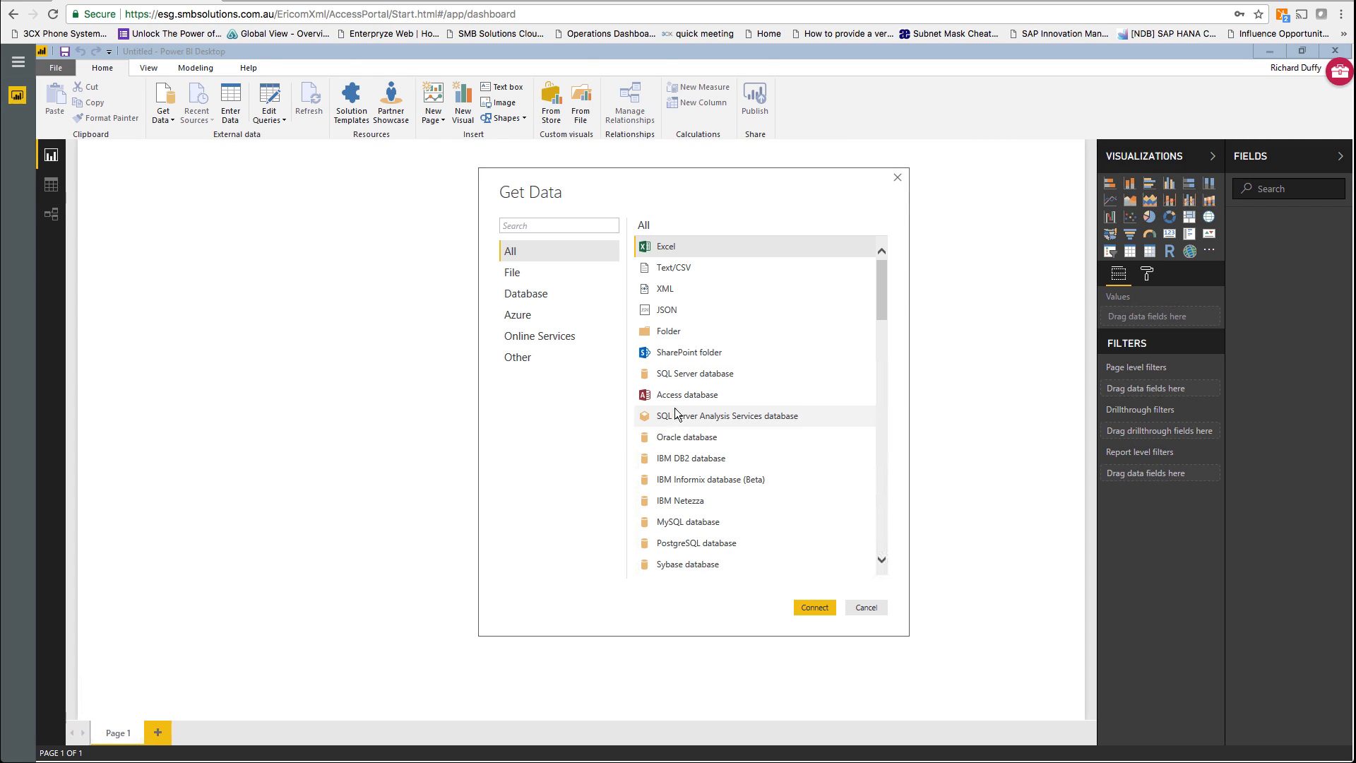
{"action": "left_click", "coordinate": [682, 374]}
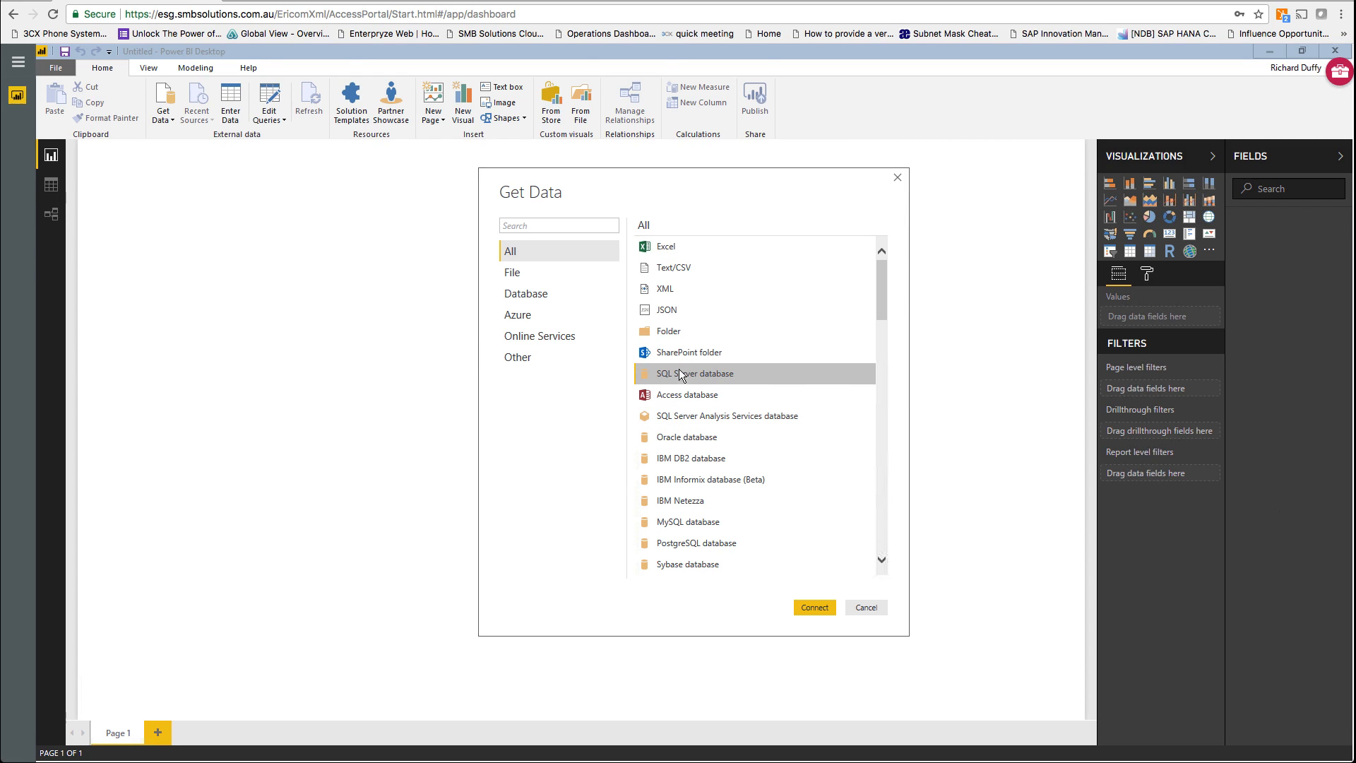
{"action": "left_click", "coordinate": [815, 603]}
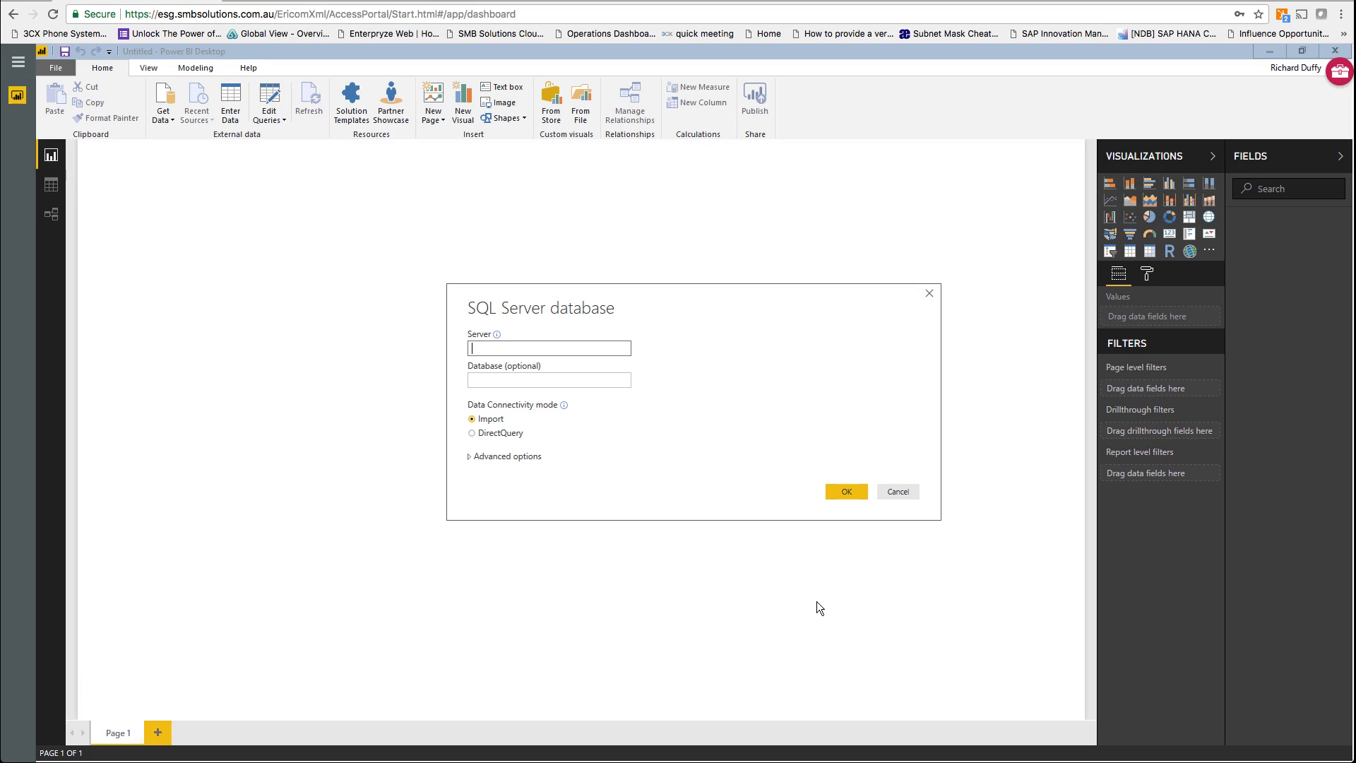
Point the connection at server sbosql.smbsolutions.com.au and database SBODemoUS, using DirectQuery as the data connectivity mode
{"action": "type", "text": "sbosql.smbsolutions.com.au"}
{"action": "key", "text": "Tab"}
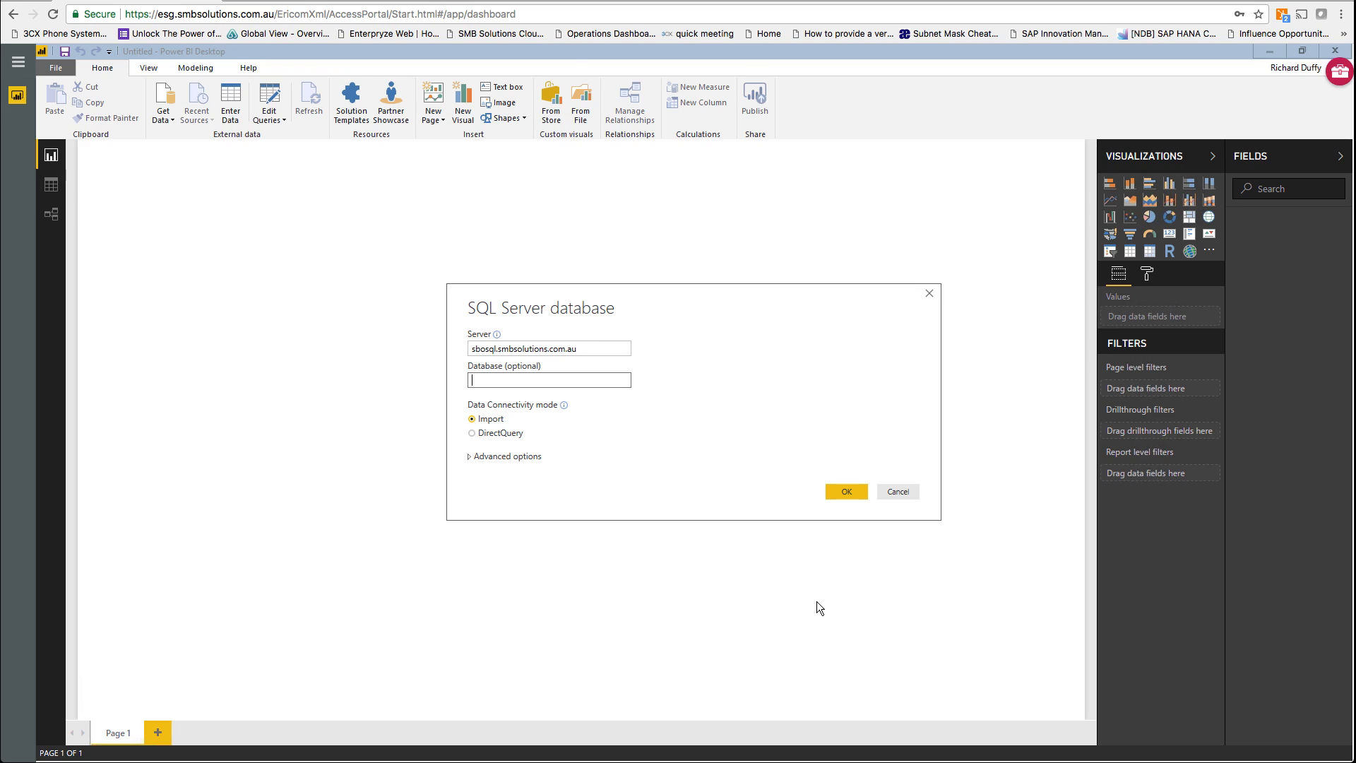
{"action": "type", "text": "SBODemoUS"}
{"action": "left_click", "coordinate": [472, 434]}
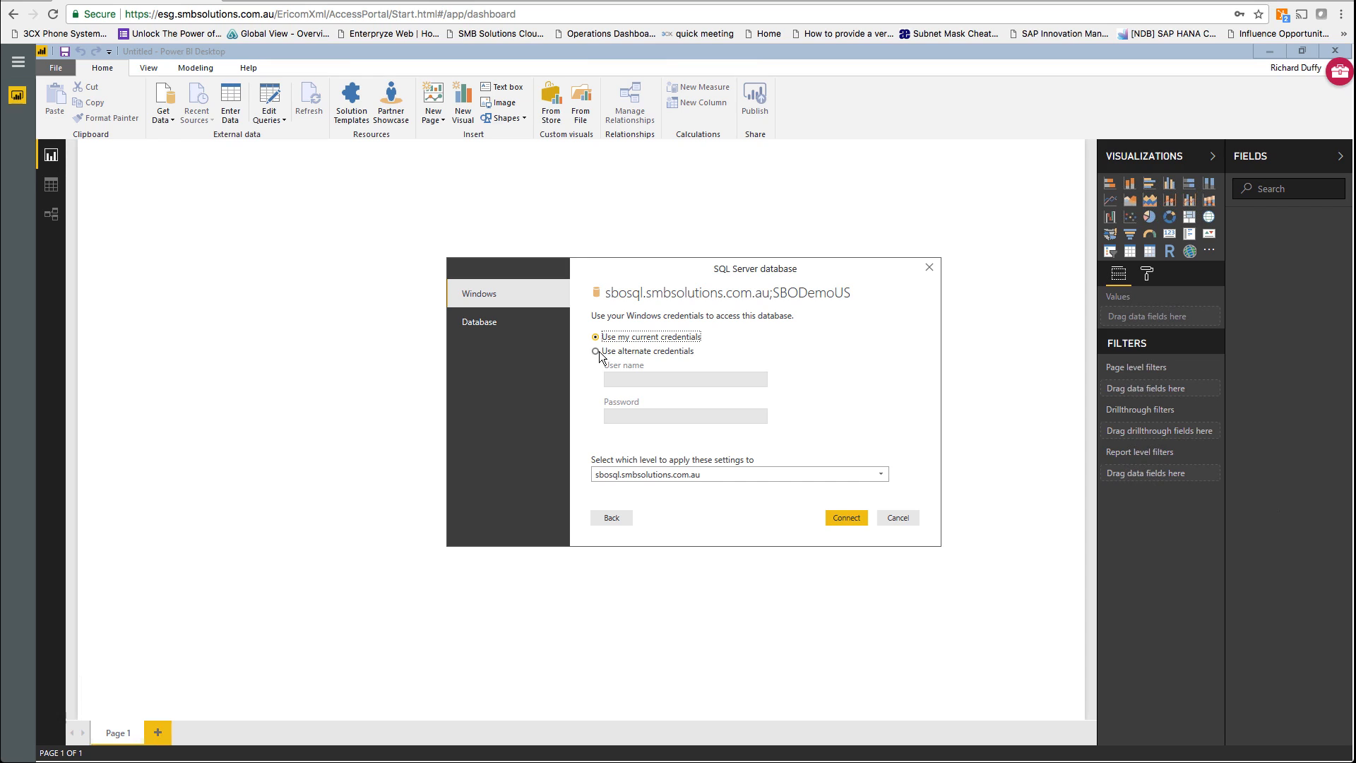
{"action": "left_click", "coordinate": [596, 352]}
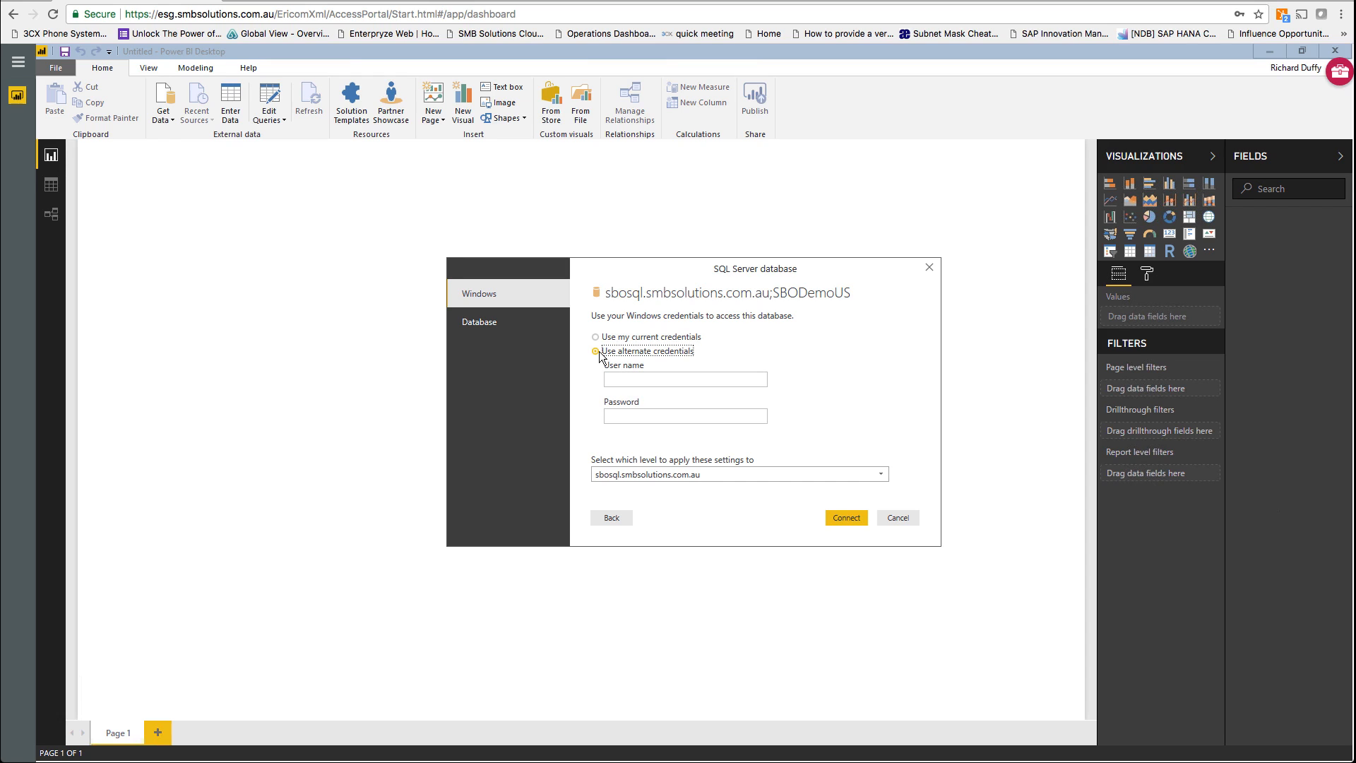
{"action": "left_click", "coordinate": [628, 379]}
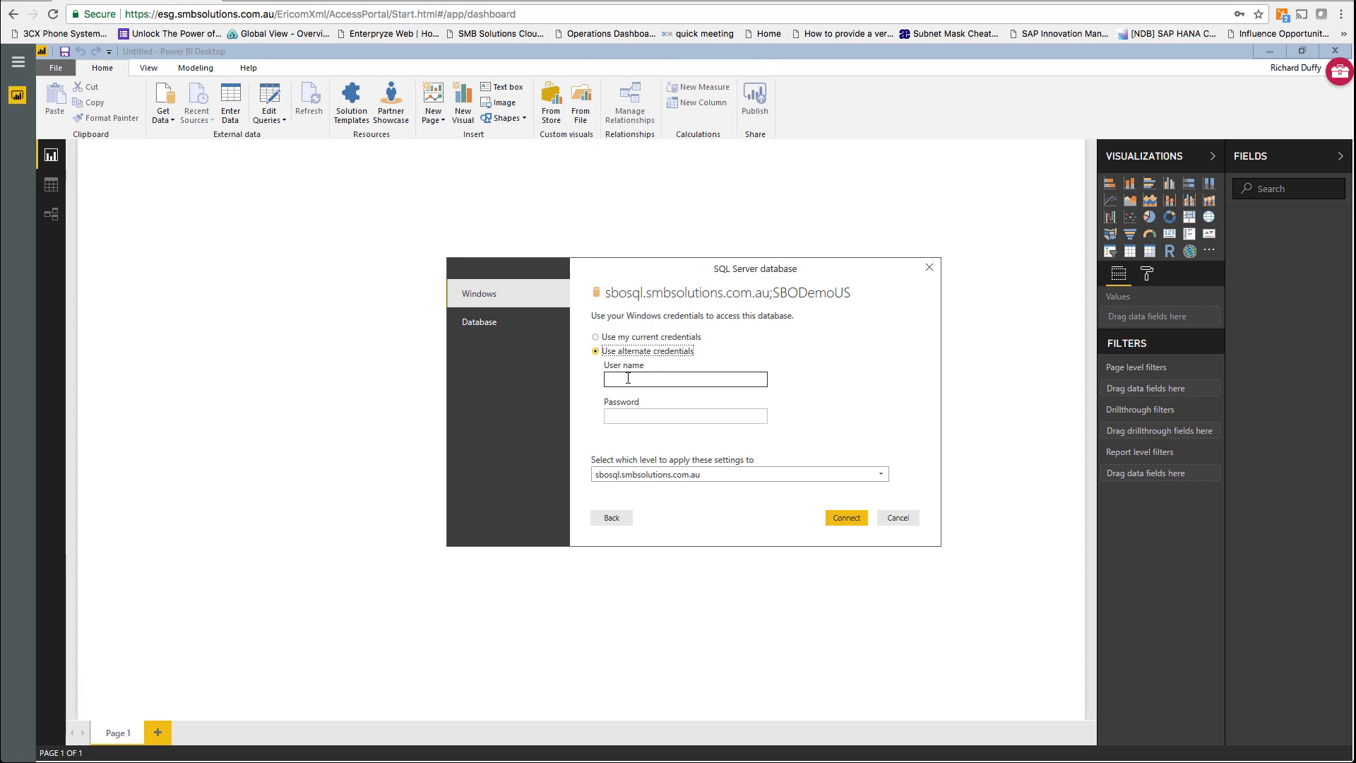
{"action": "left_click", "coordinate": [614, 338]}
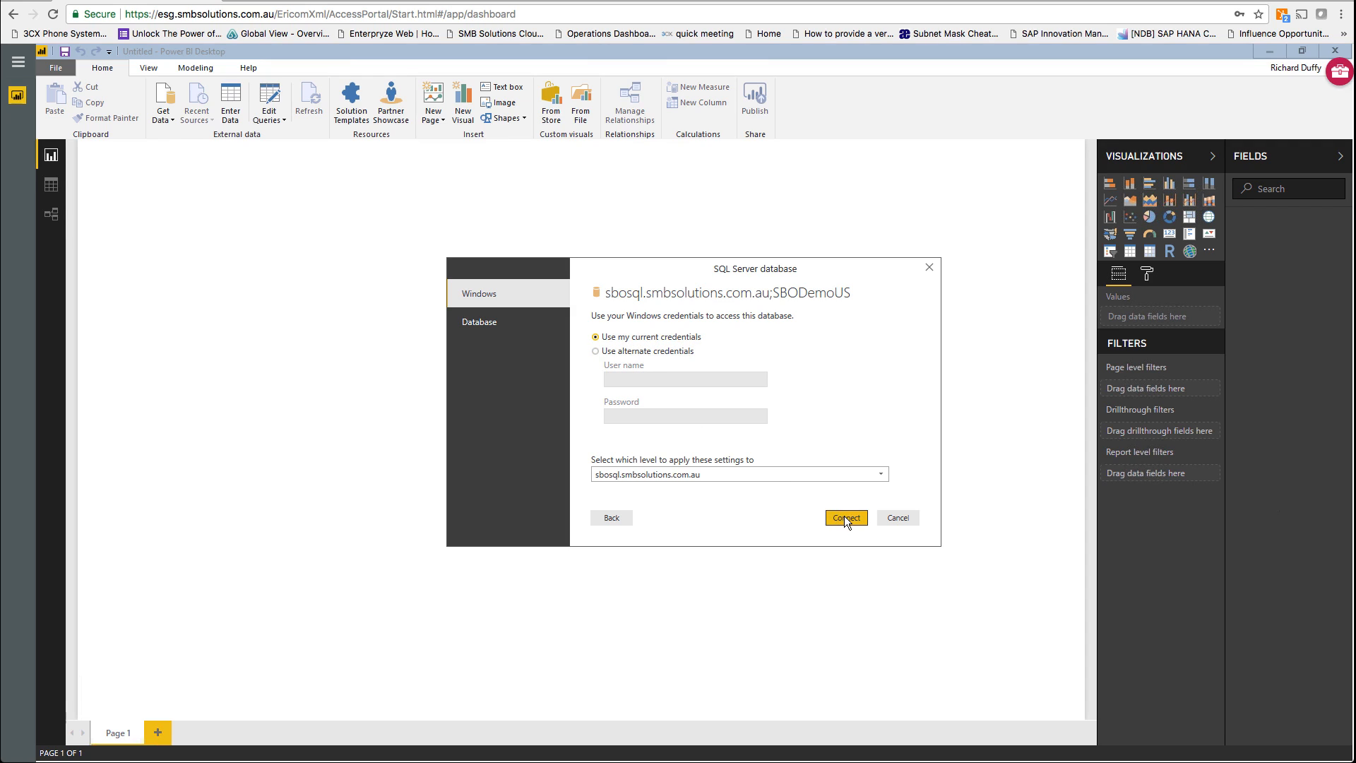
Connect with the current Windows credentials applied at the sbosql.smbsolutions.com.au server level, accepting an unencrypted connection
{"action": "left_click", "coordinate": [880, 477]}
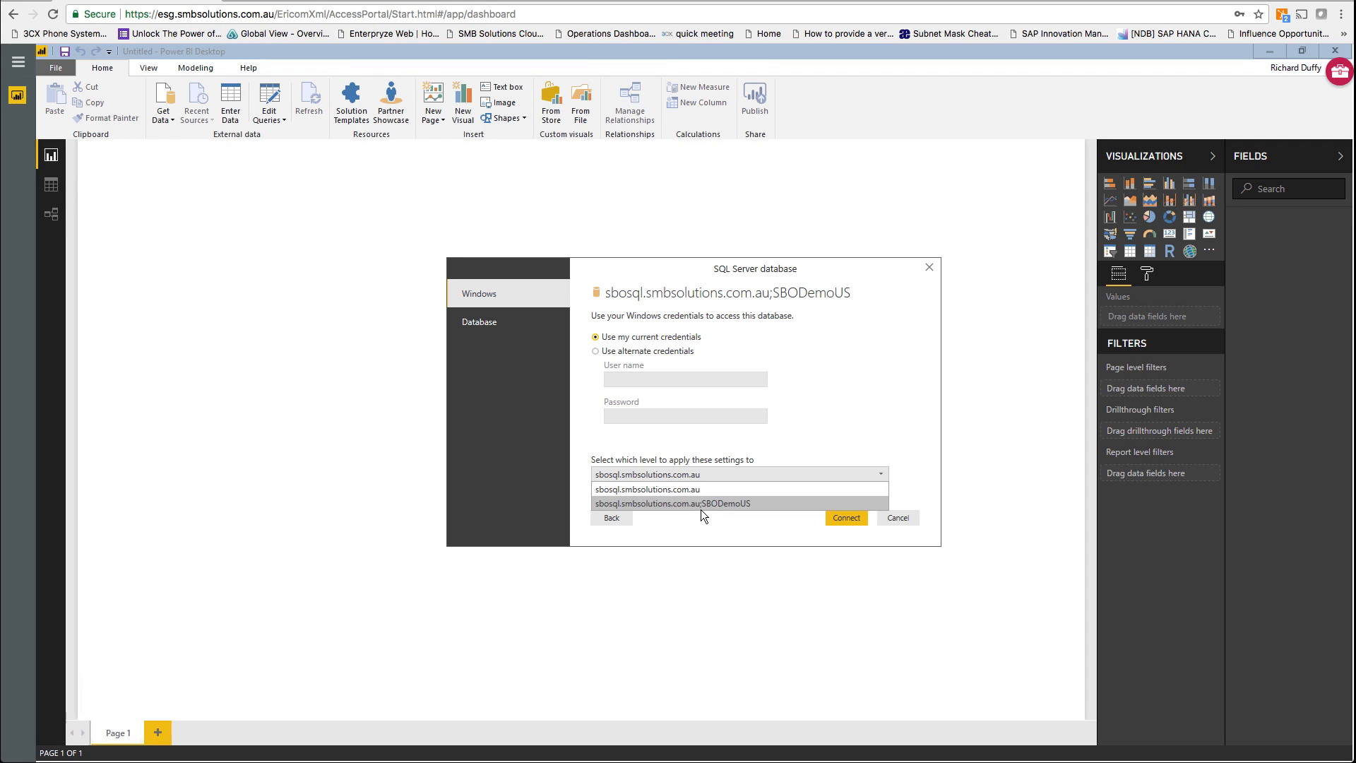
{"action": "left_click", "coordinate": [689, 490]}
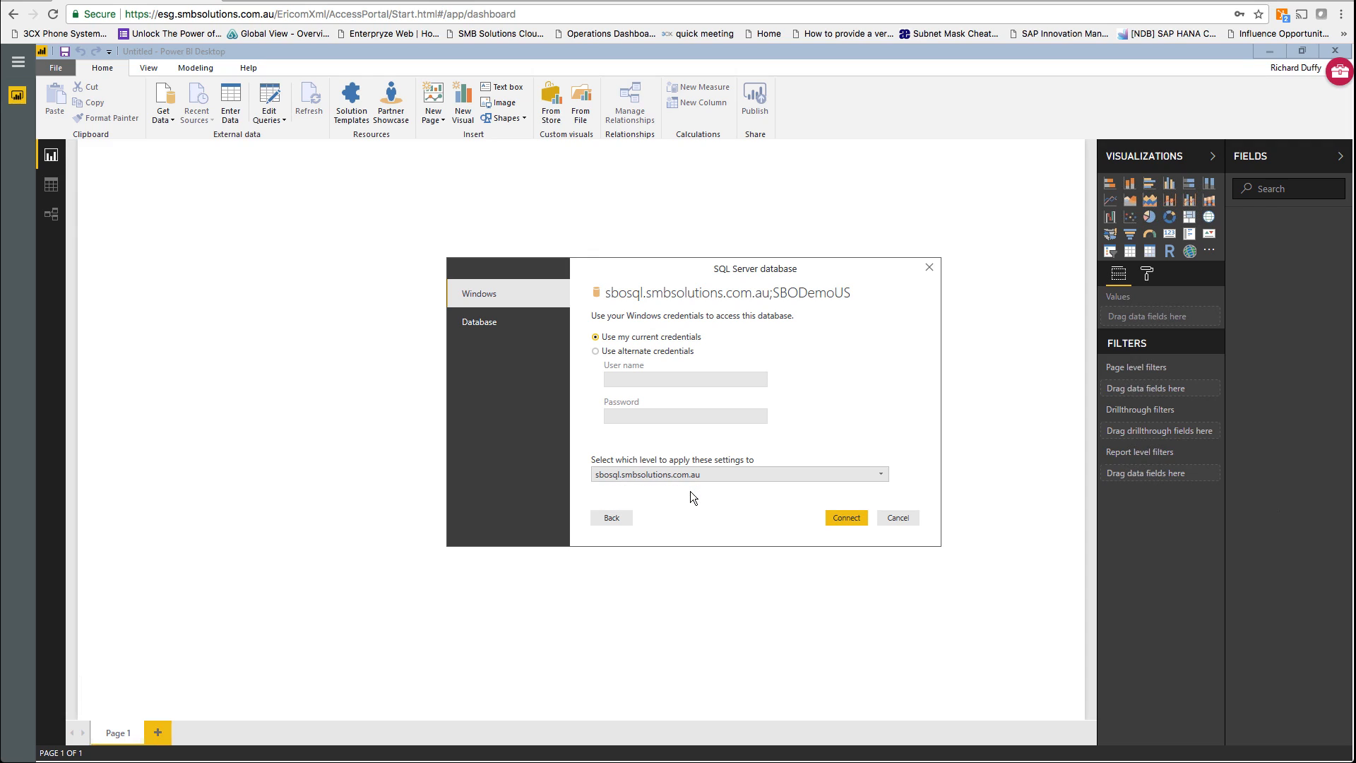
{"action": "left_click", "coordinate": [845, 517]}
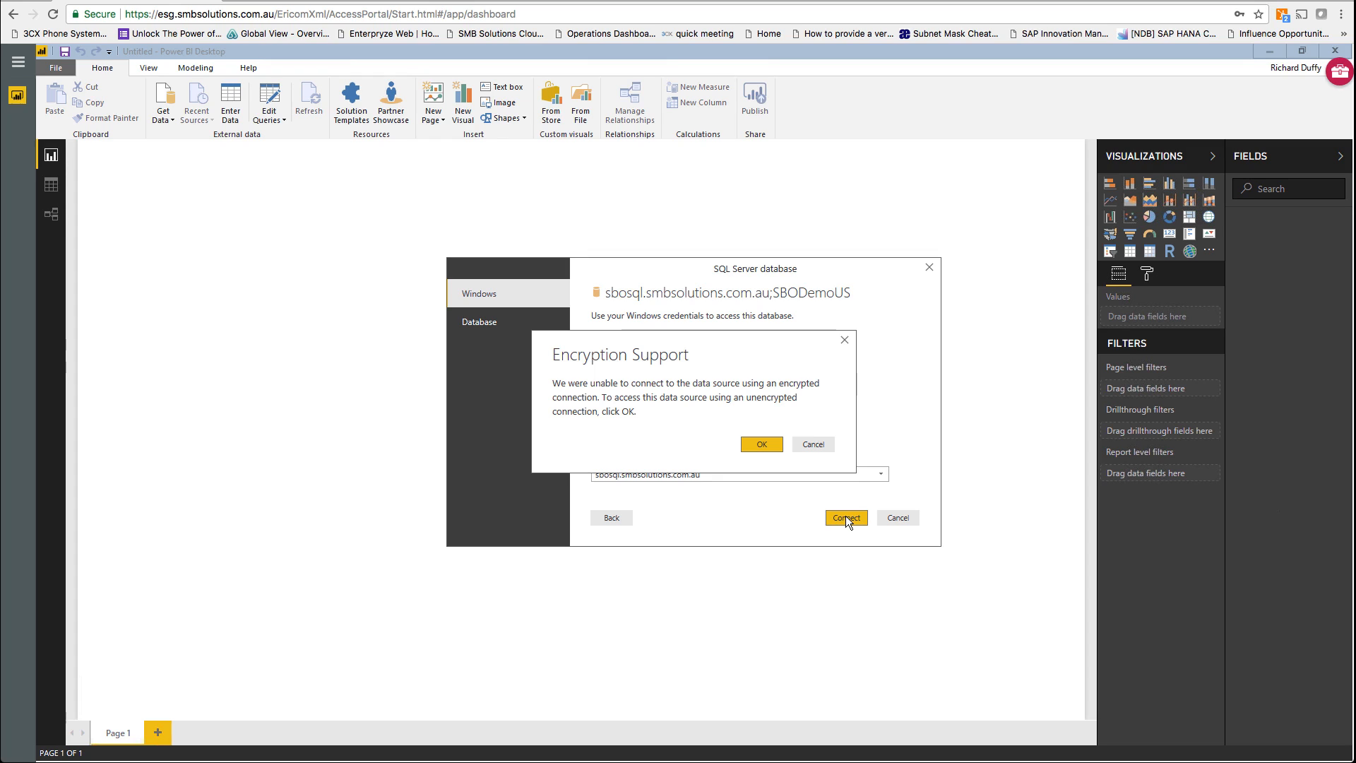
{"action": "left_click", "coordinate": [754, 444]}
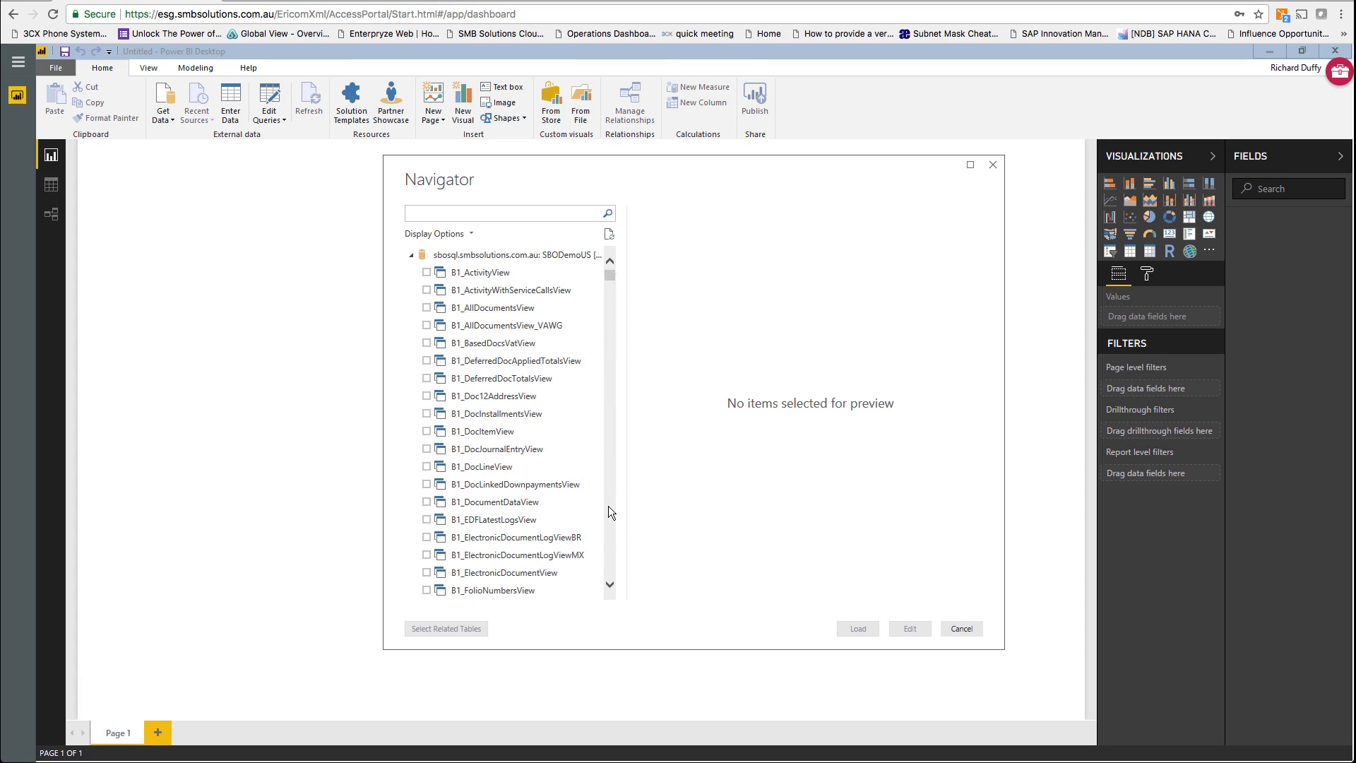
Examine the views and tables available in the SBODemoUS database, including the bwuser.SBO views
{"action": "scroll", "coordinate": [609, 506], "scroll_direction": "down", "scroll_amount": 6}
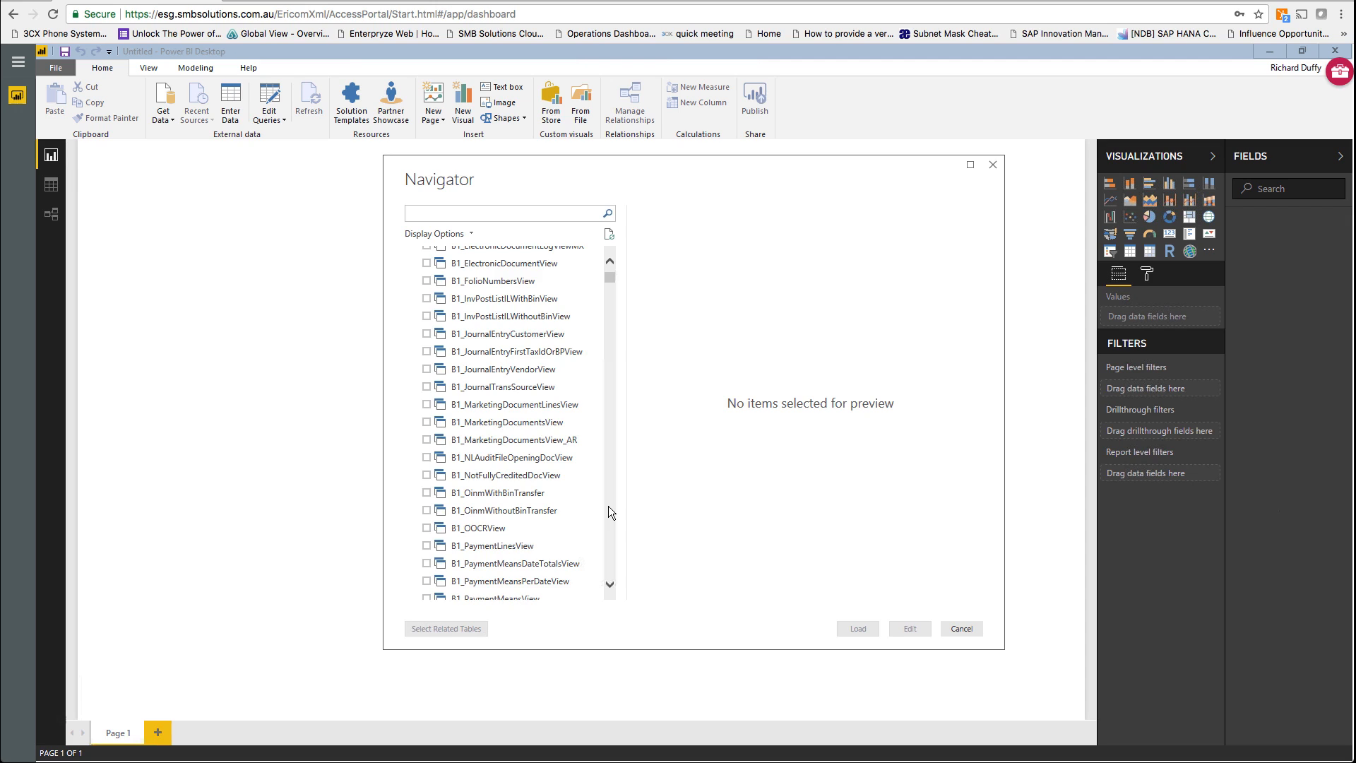
{"action": "scroll", "coordinate": [609, 506], "scroll_direction": "down", "scroll_amount": 6}
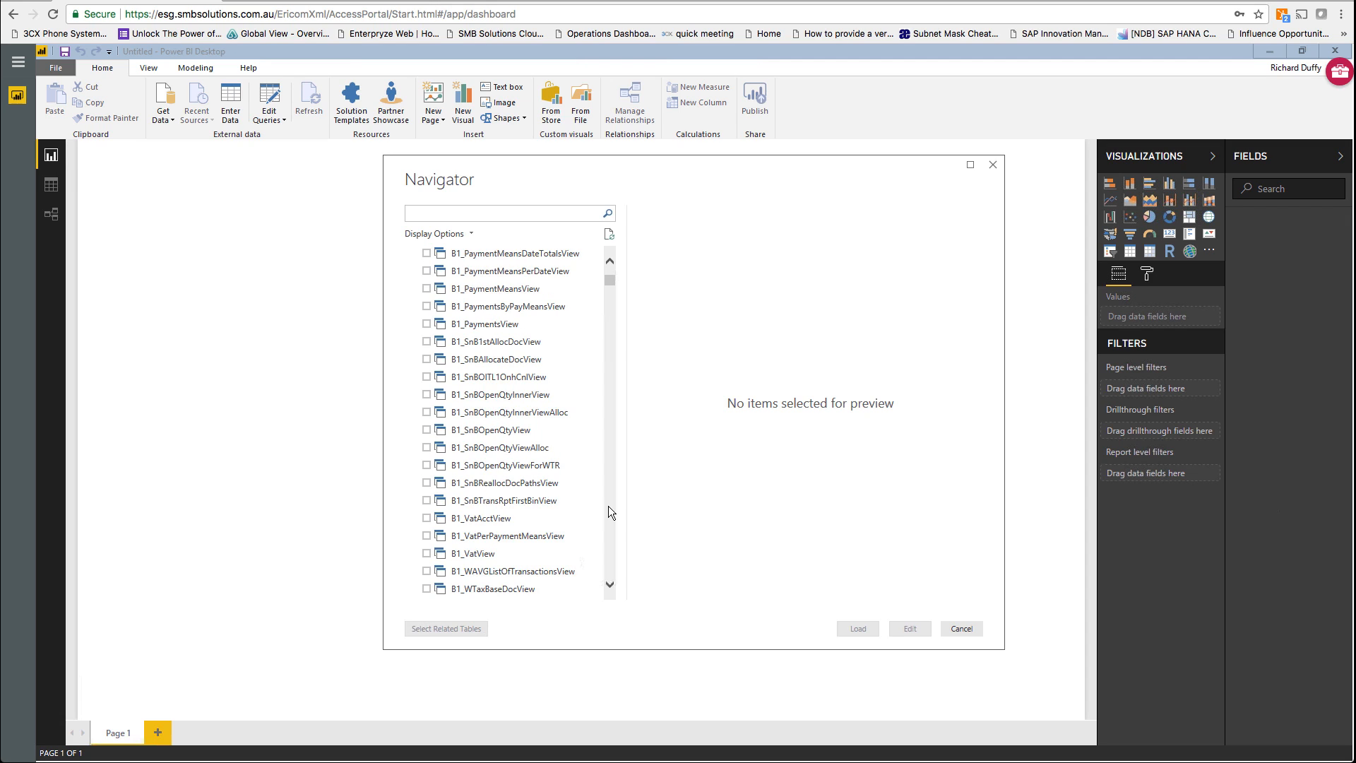
{"action": "scroll", "coordinate": [608, 505], "scroll_direction": "down", "scroll_amount": 6}
{"action": "scroll", "coordinate": [608, 506], "scroll_direction": "down", "scroll_amount": 6}
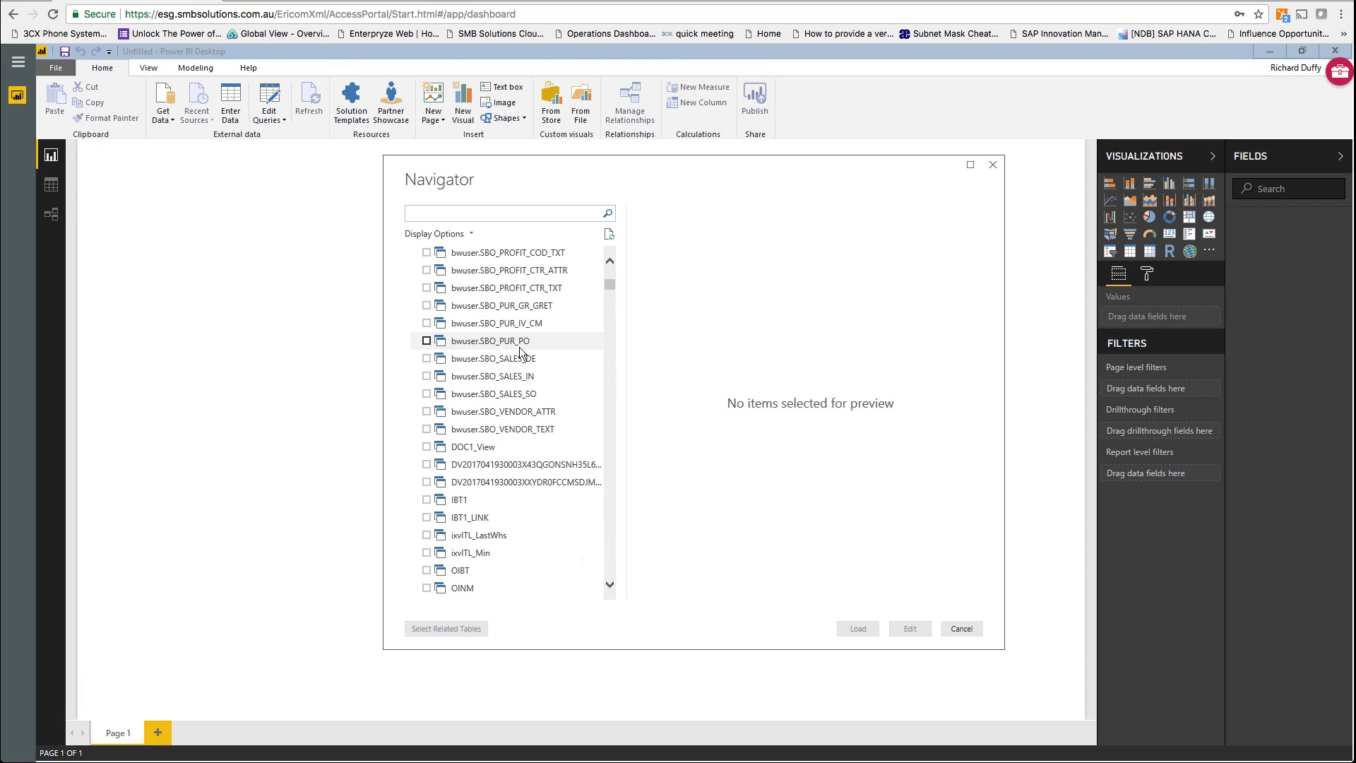
{"action": "left_click", "coordinate": [610, 263]}
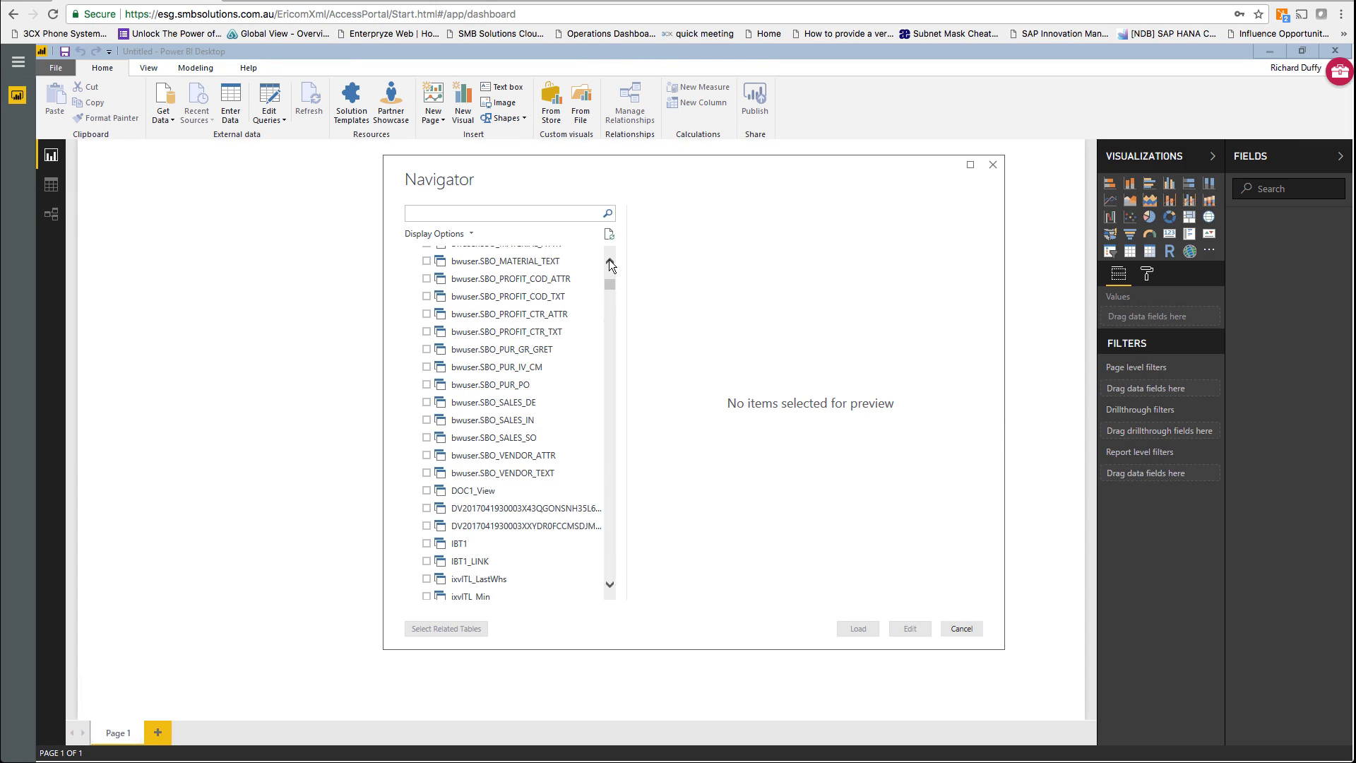
{"action": "scroll", "coordinate": [560, 301], "scroll_direction": "up", "scroll_amount": 2}
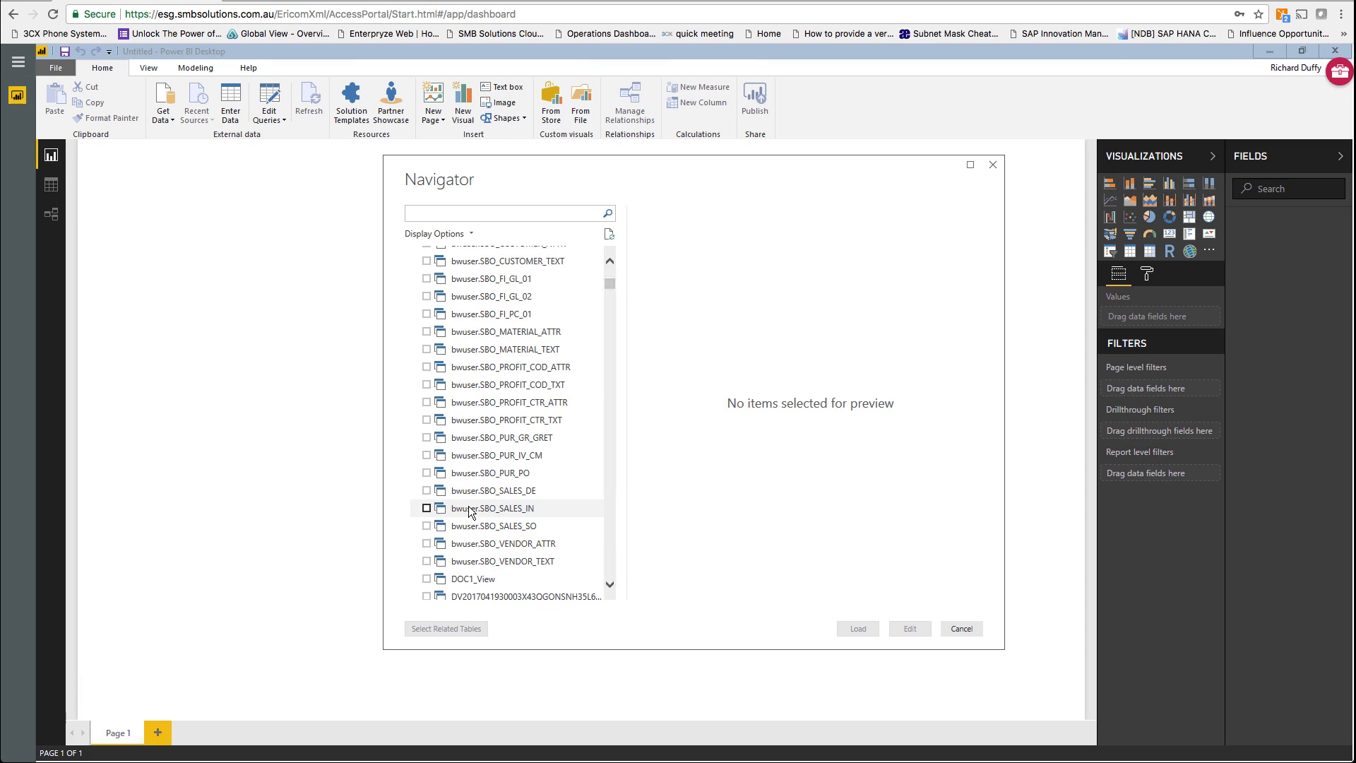
{"action": "scroll", "coordinate": [470, 511], "scroll_direction": "down", "scroll_amount": 3}
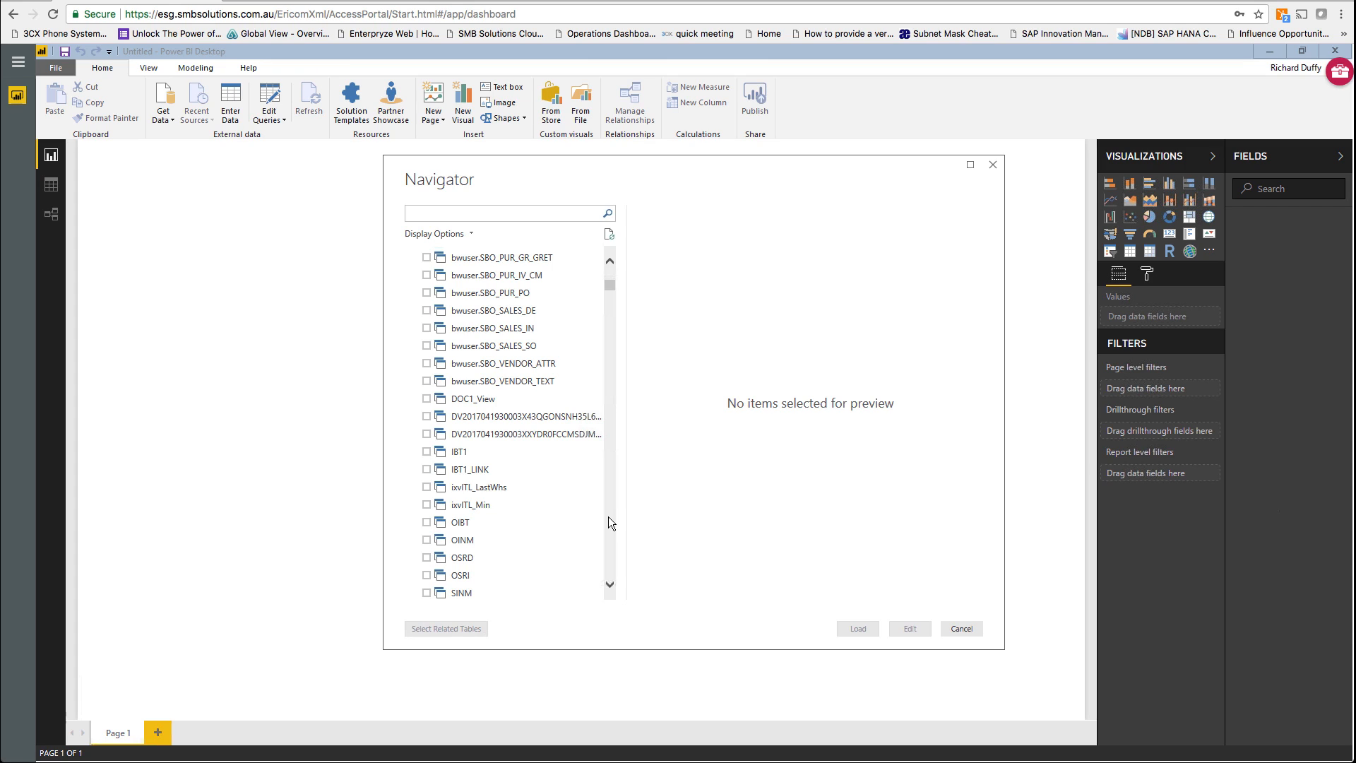
{"action": "scroll", "coordinate": [486, 233], "scroll_direction": "down", "scroll_amount": 6}
Search the database for the OCRD table, select it for import and look through its preview columns
{"action": "left_click", "coordinate": [486, 214]}
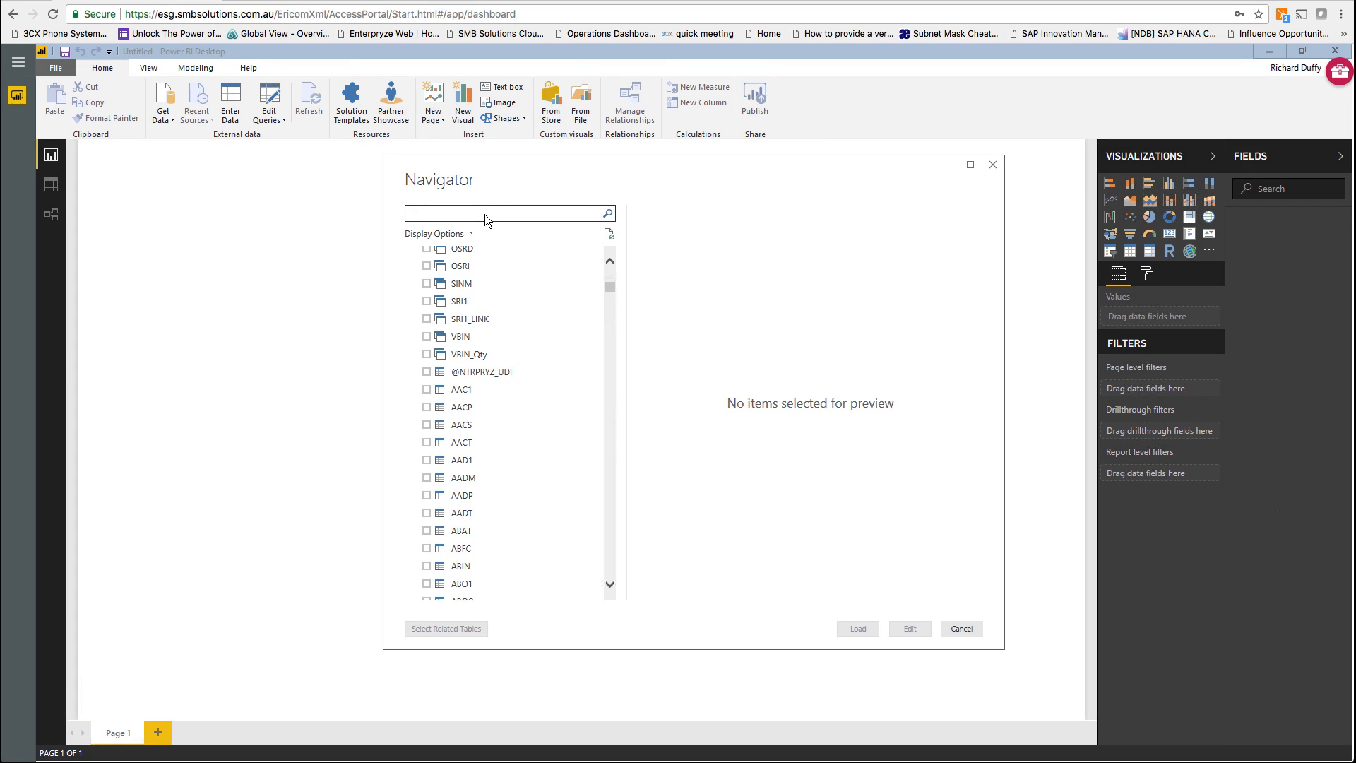
{"action": "type", "text": "OCRD"}
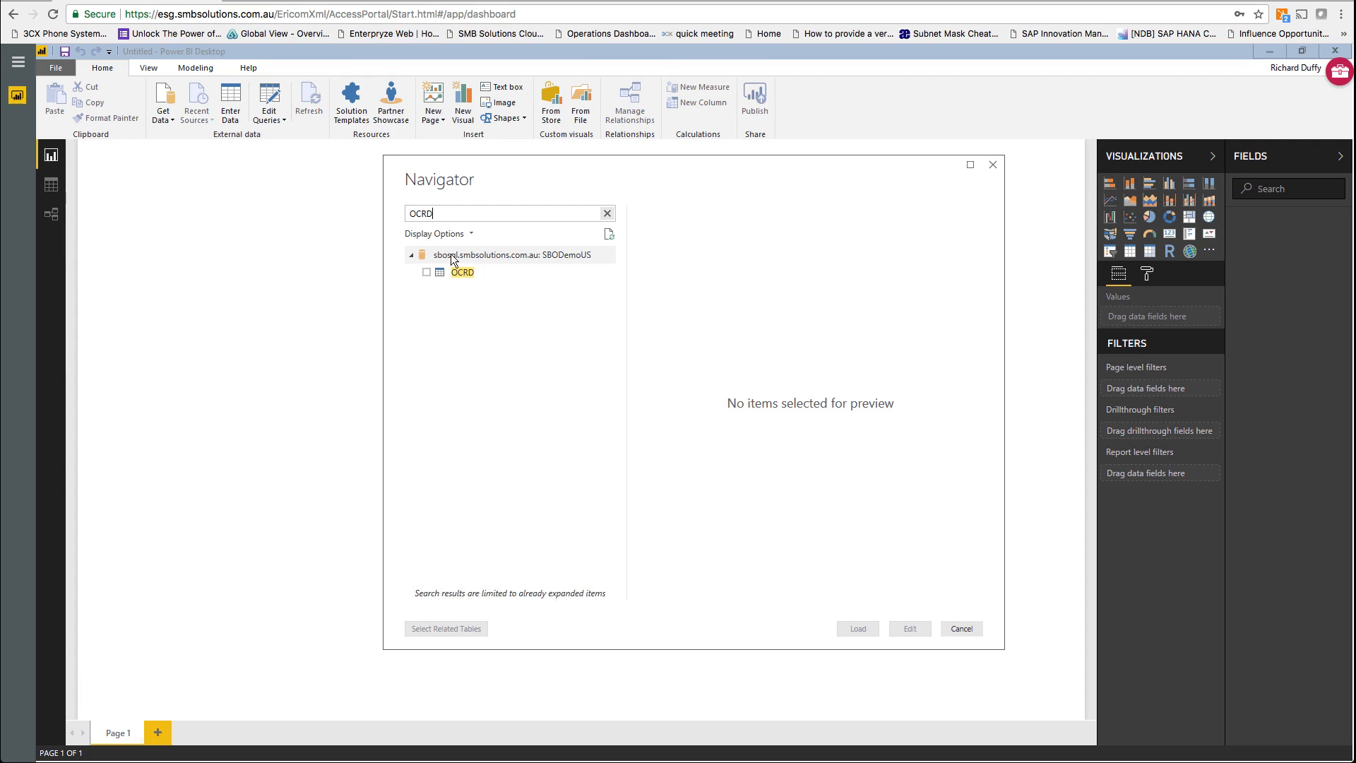
{"action": "left_click", "coordinate": [426, 273]}
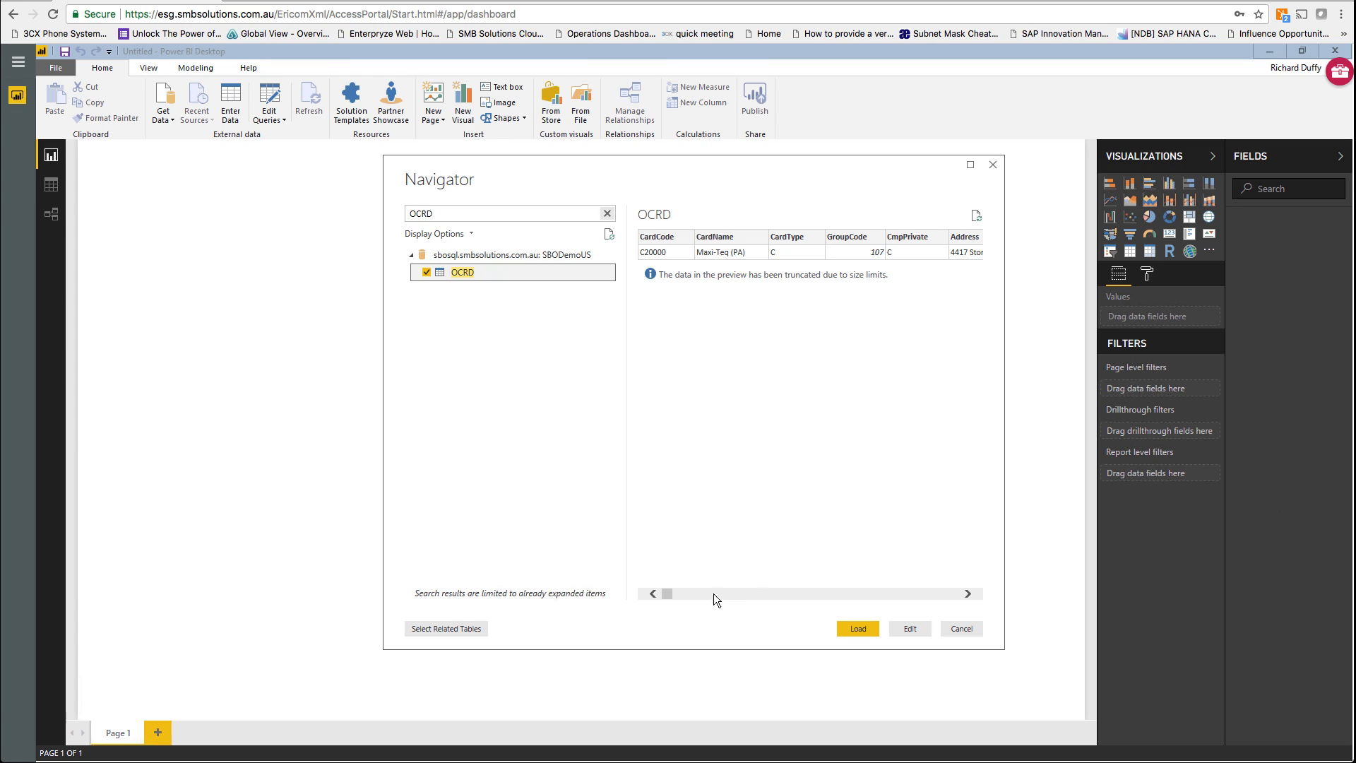
{"action": "left_click", "coordinate": [739, 595]}
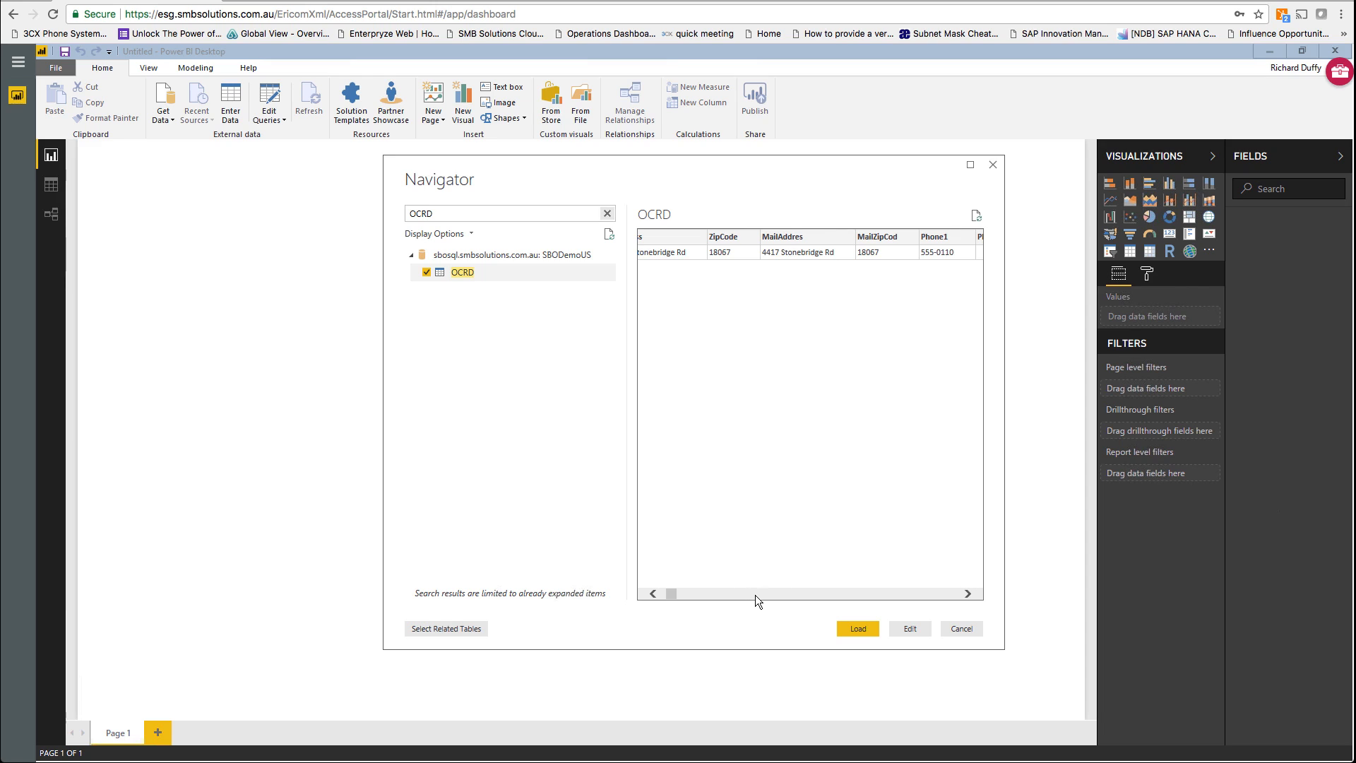
{"action": "left_click", "coordinate": [784, 595]}
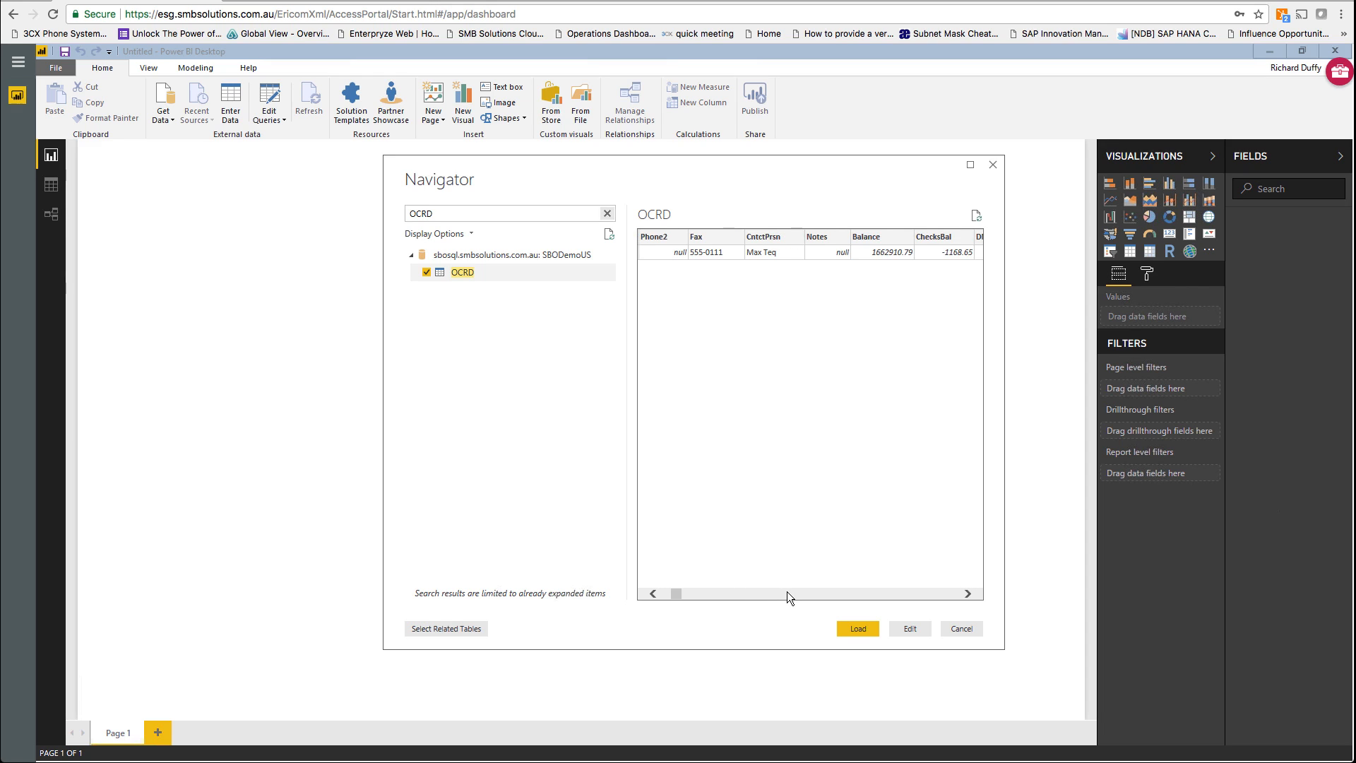
{"action": "left_click", "coordinate": [664, 593]}
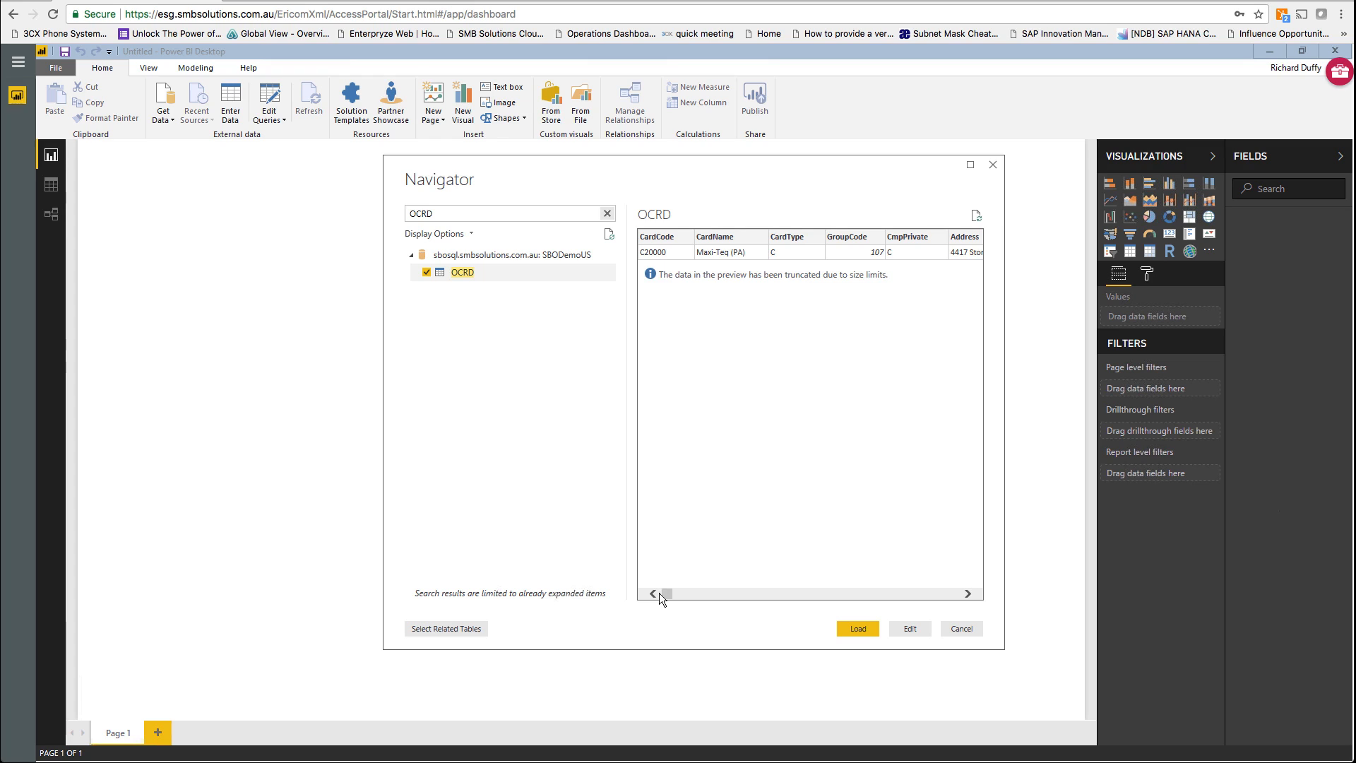
Clear the table search term to return to the full list of database tables
{"action": "left_click", "coordinate": [457, 217]}
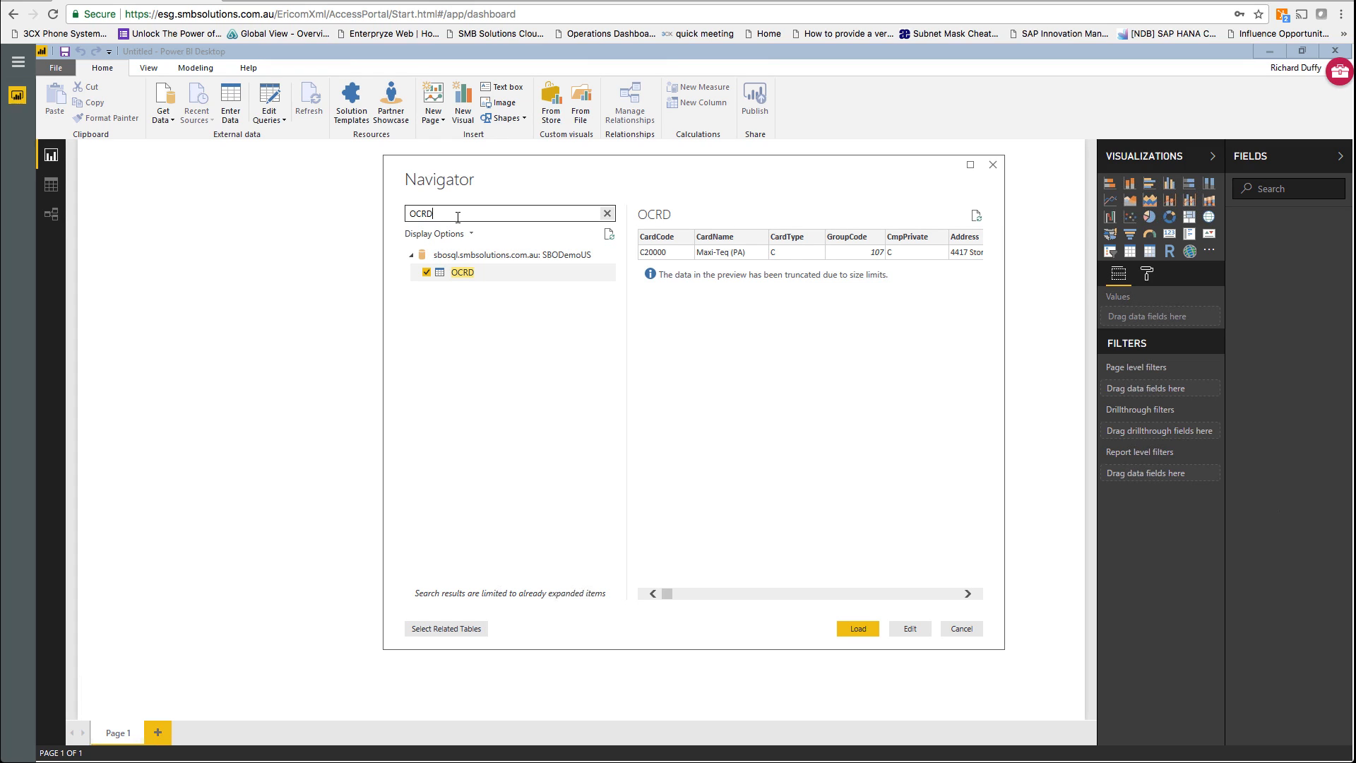
{"action": "key", "text": "BackSpace"}
{"action": "key", "text": "BackSpace"}
{"action": "key", "text": "BackSpace"}
{"action": "key", "text": "BackSpace"}
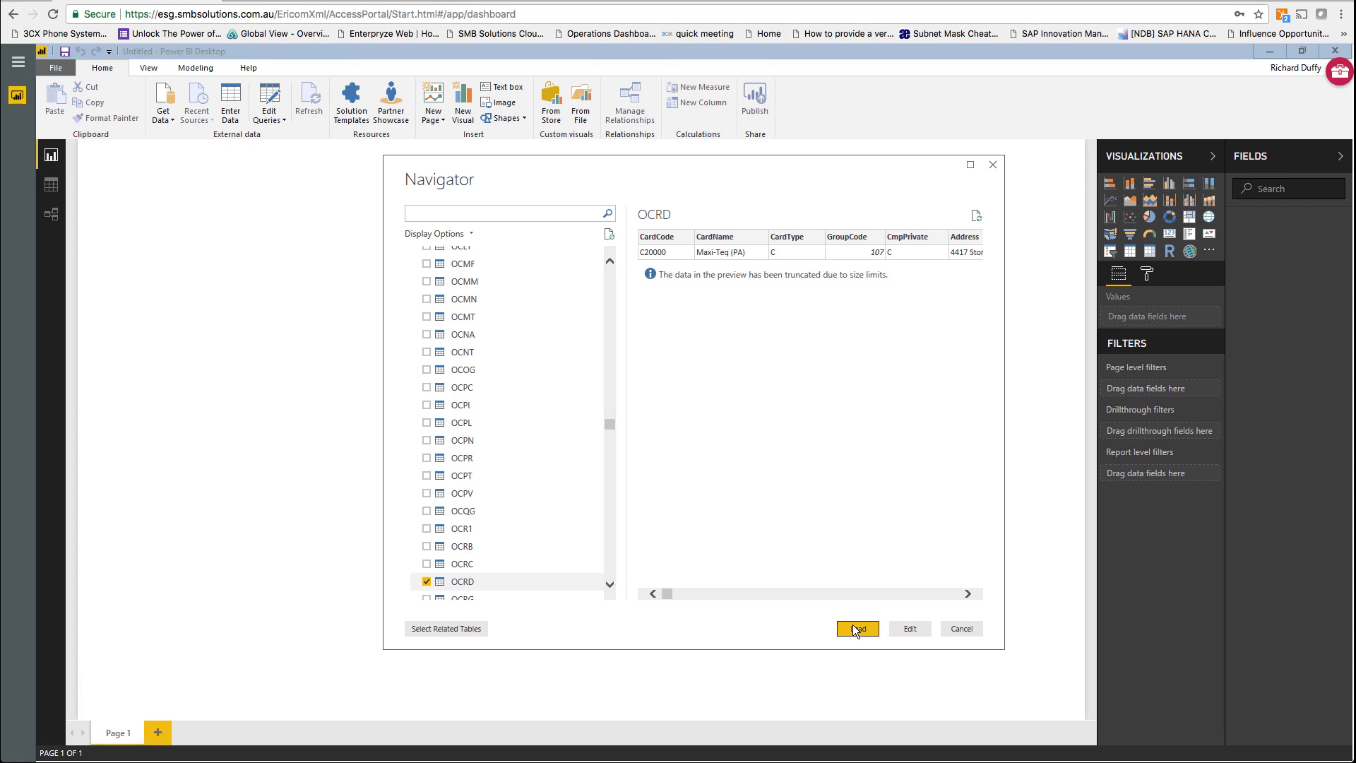
Open the selected OCRD table in the Query Editor, and close it with the query applied to the report
{"action": "left_click", "coordinate": [909, 629]}
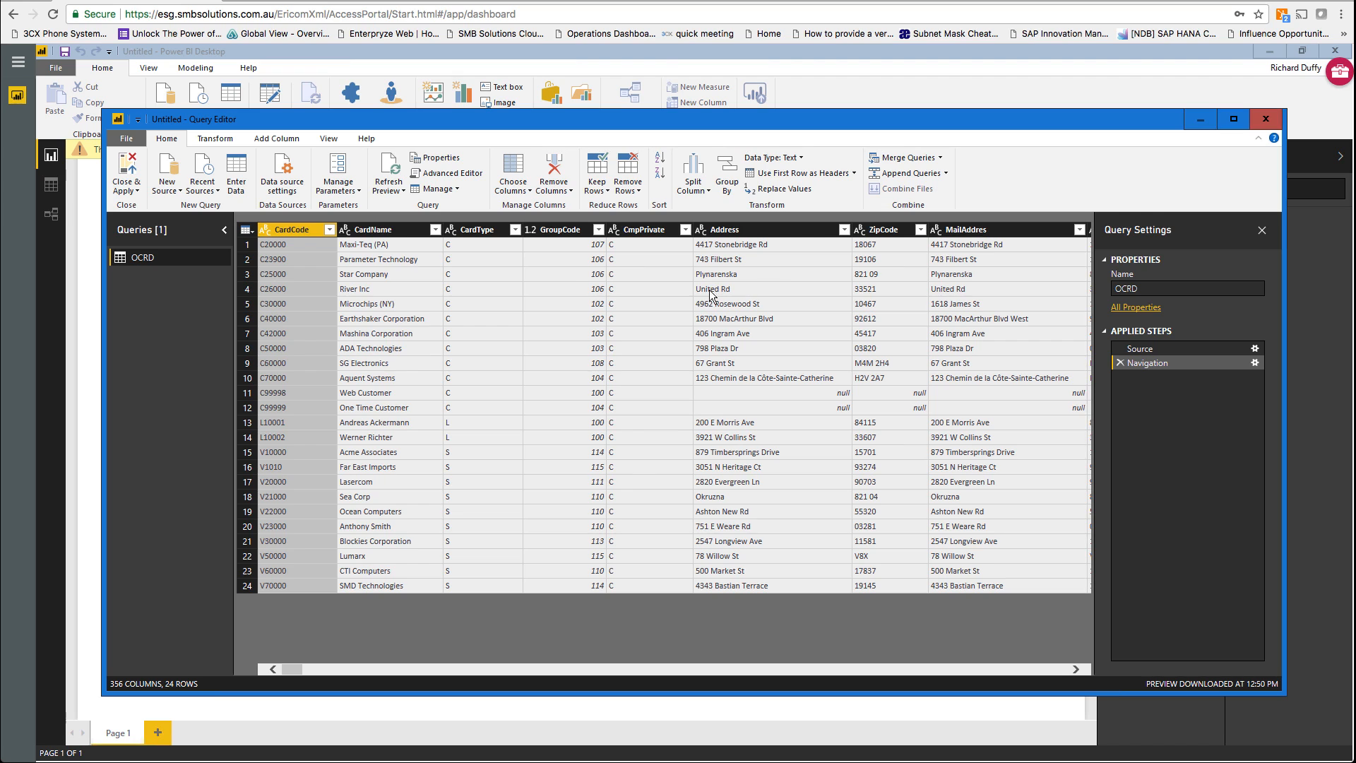
{"action": "left_click", "coordinate": [126, 190]}
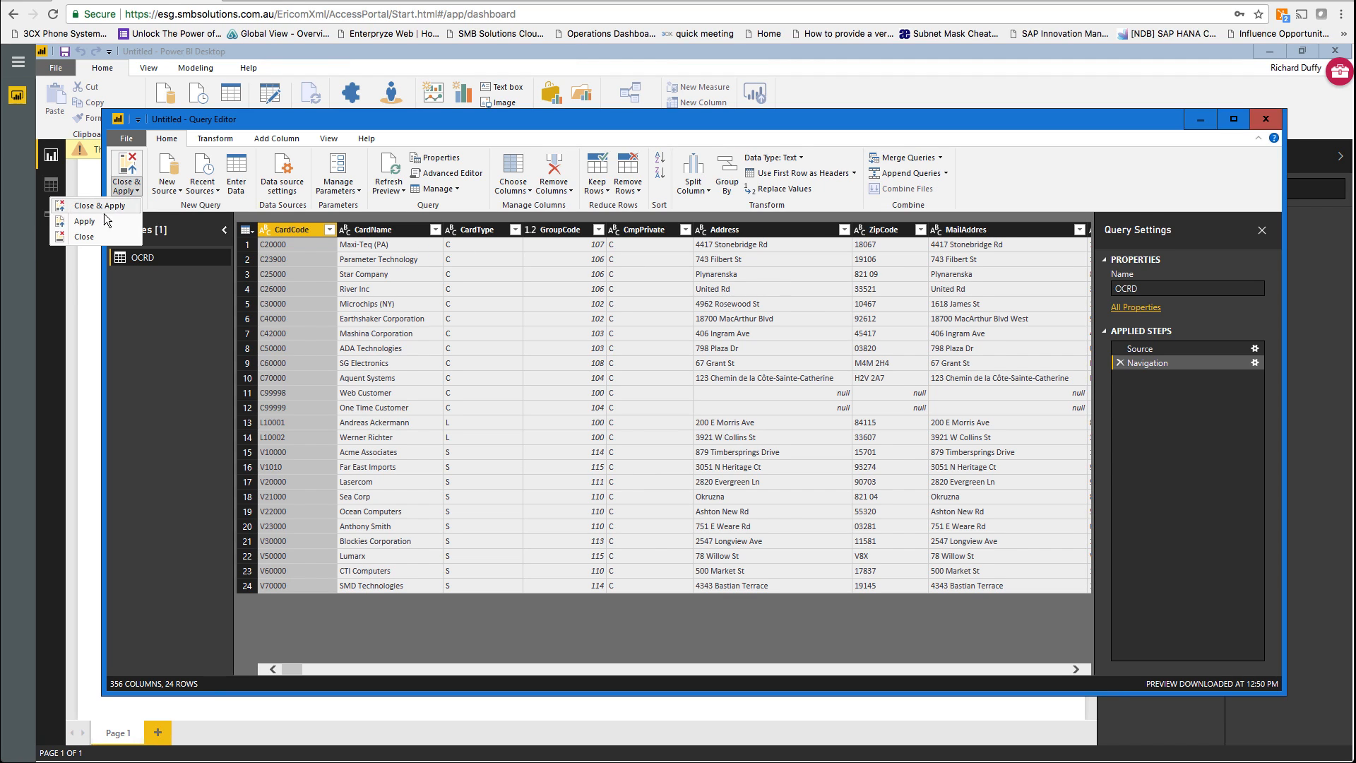
{"action": "left_click", "coordinate": [104, 205]}
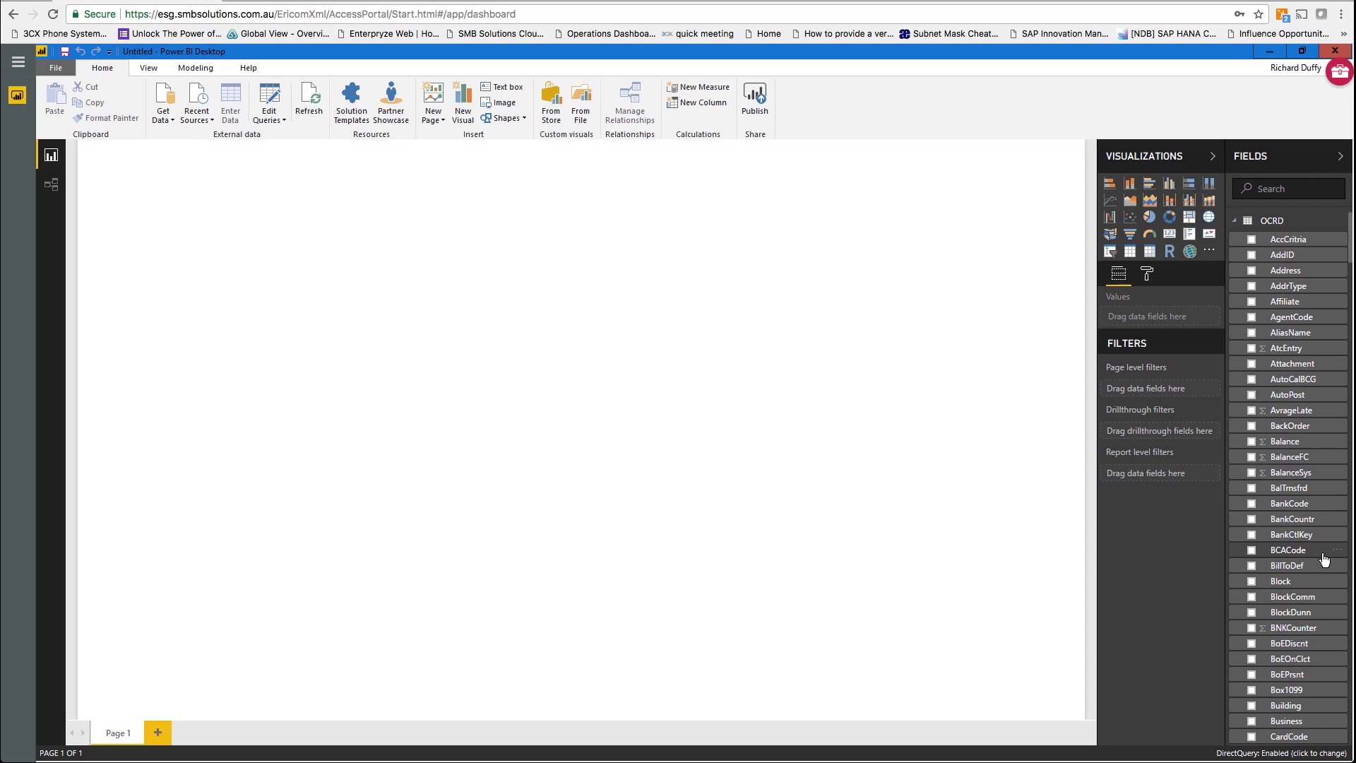
Add the CardCode field from the OCRD table to Page 1 as a table visual
{"action": "left_click", "coordinate": [1253, 737]}
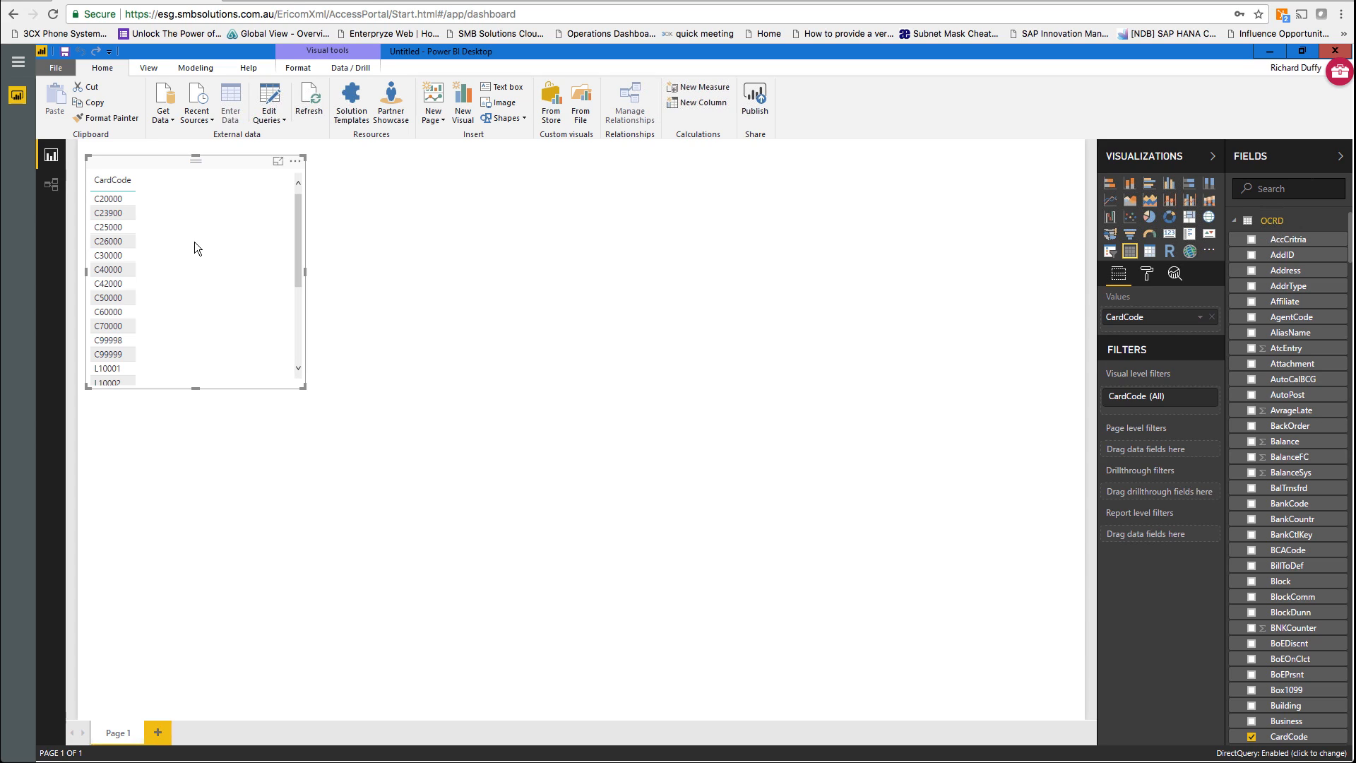
{"action": "left_click", "coordinate": [136, 213]}
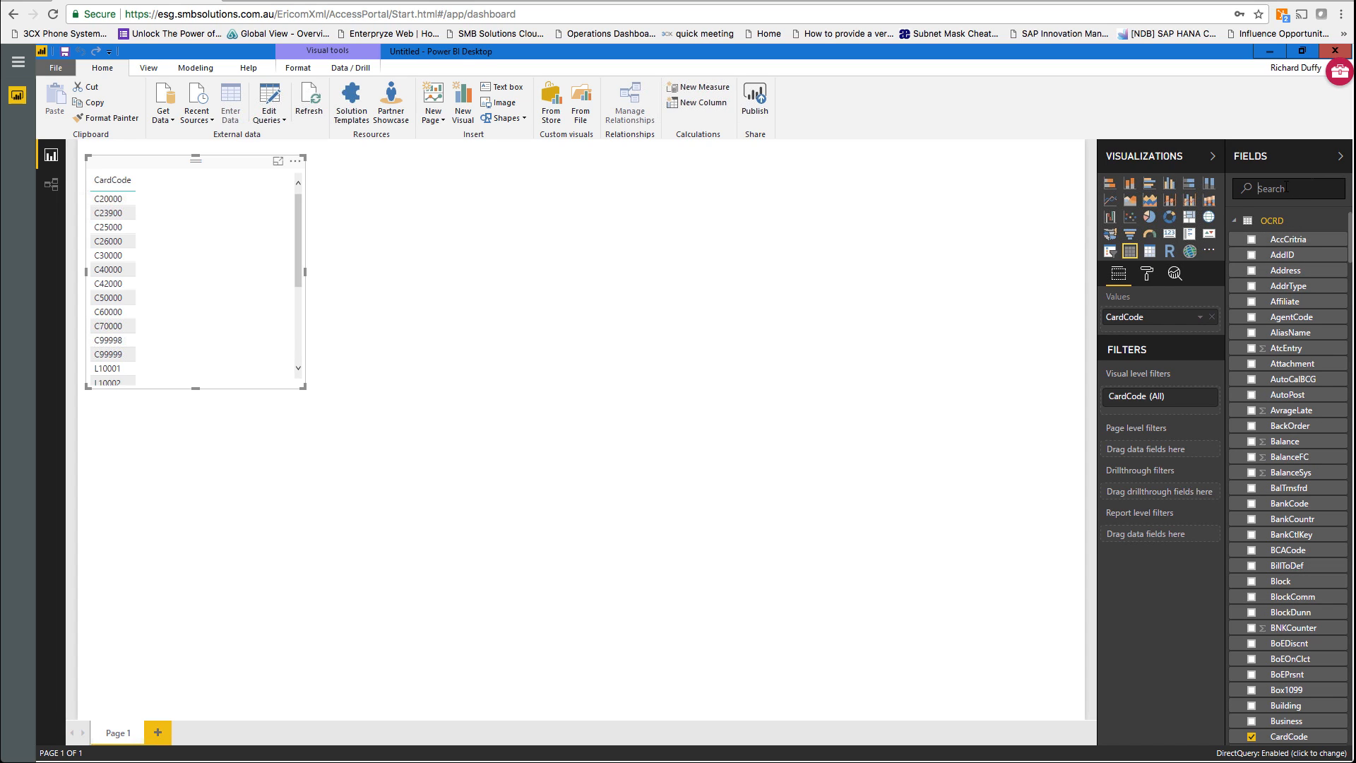
Add the CardName, Balance and OrdersBal fields to the table visual and widen it to fit all four columns
{"action": "type", "text": "Card"}
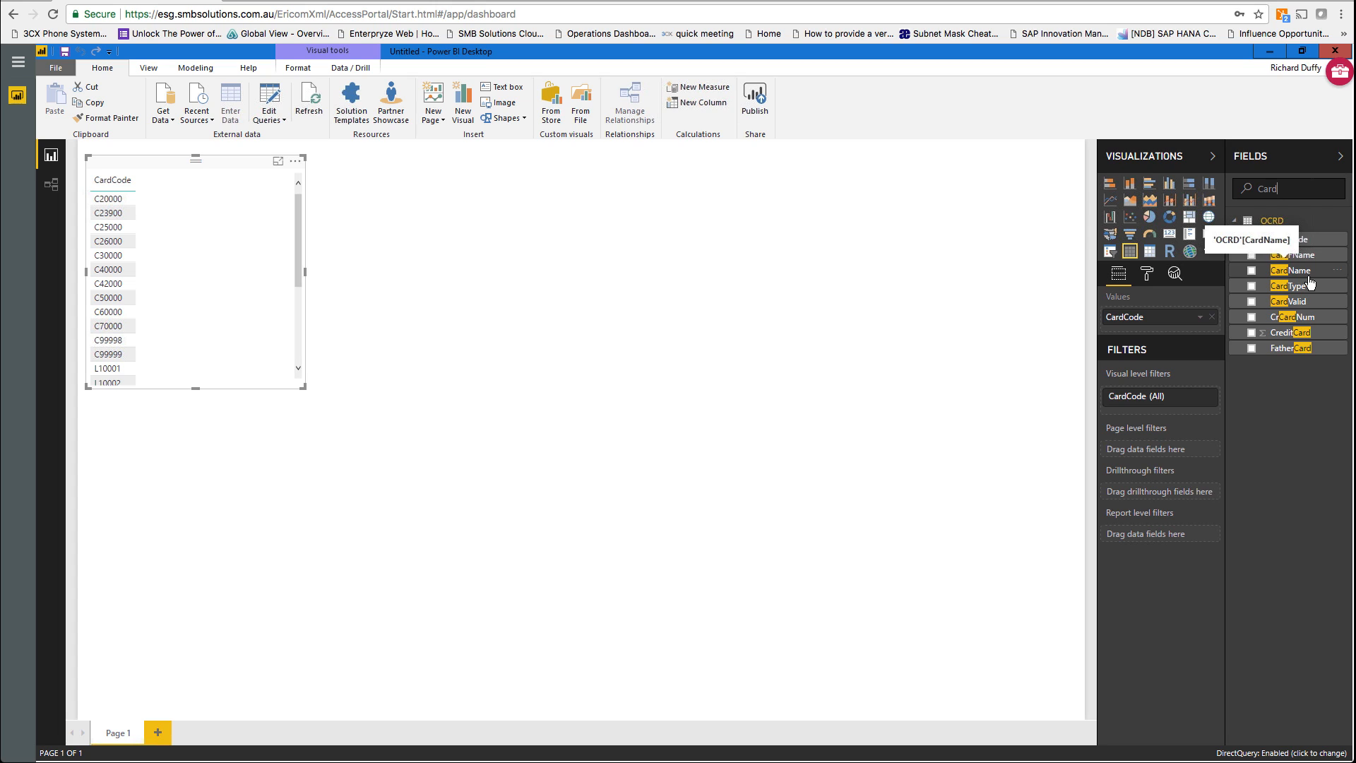
{"action": "left_click", "coordinate": [1253, 270]}
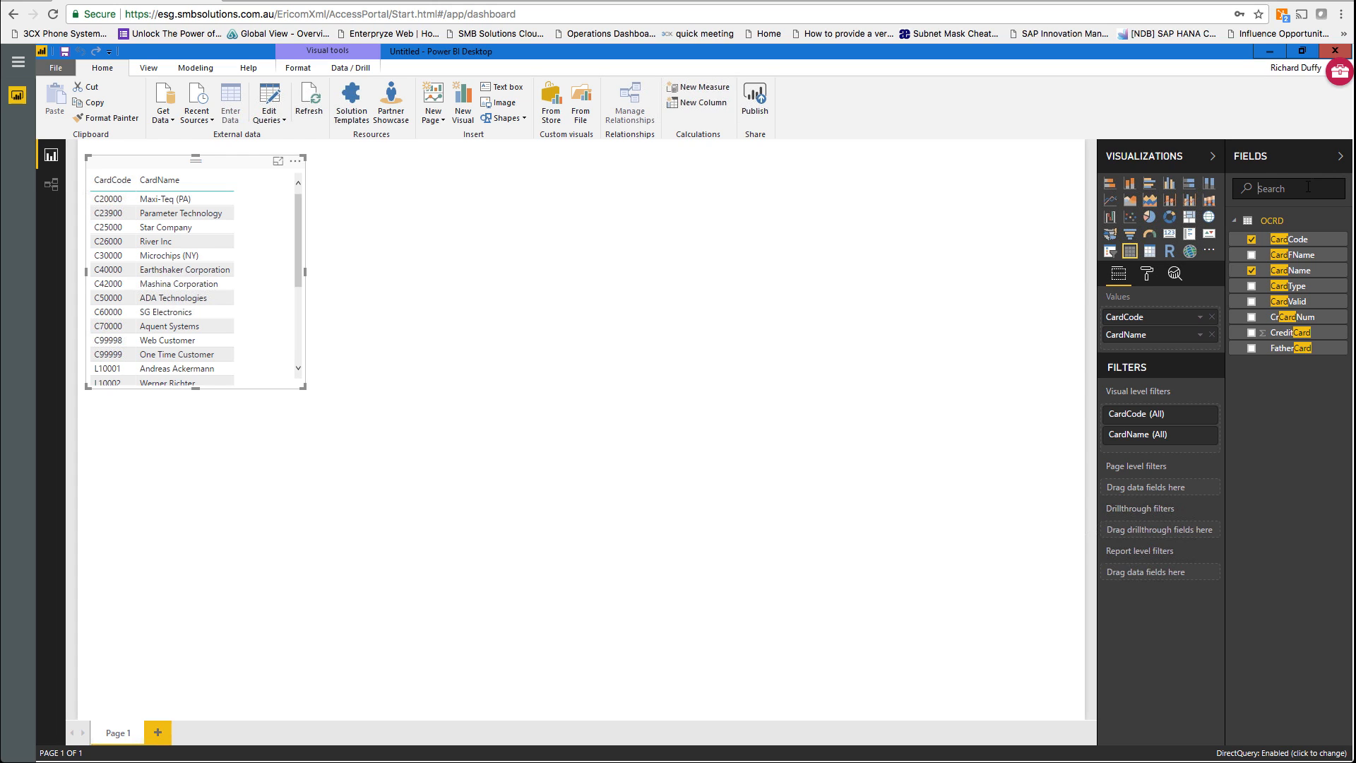
{"action": "type", "text": "Bal"}
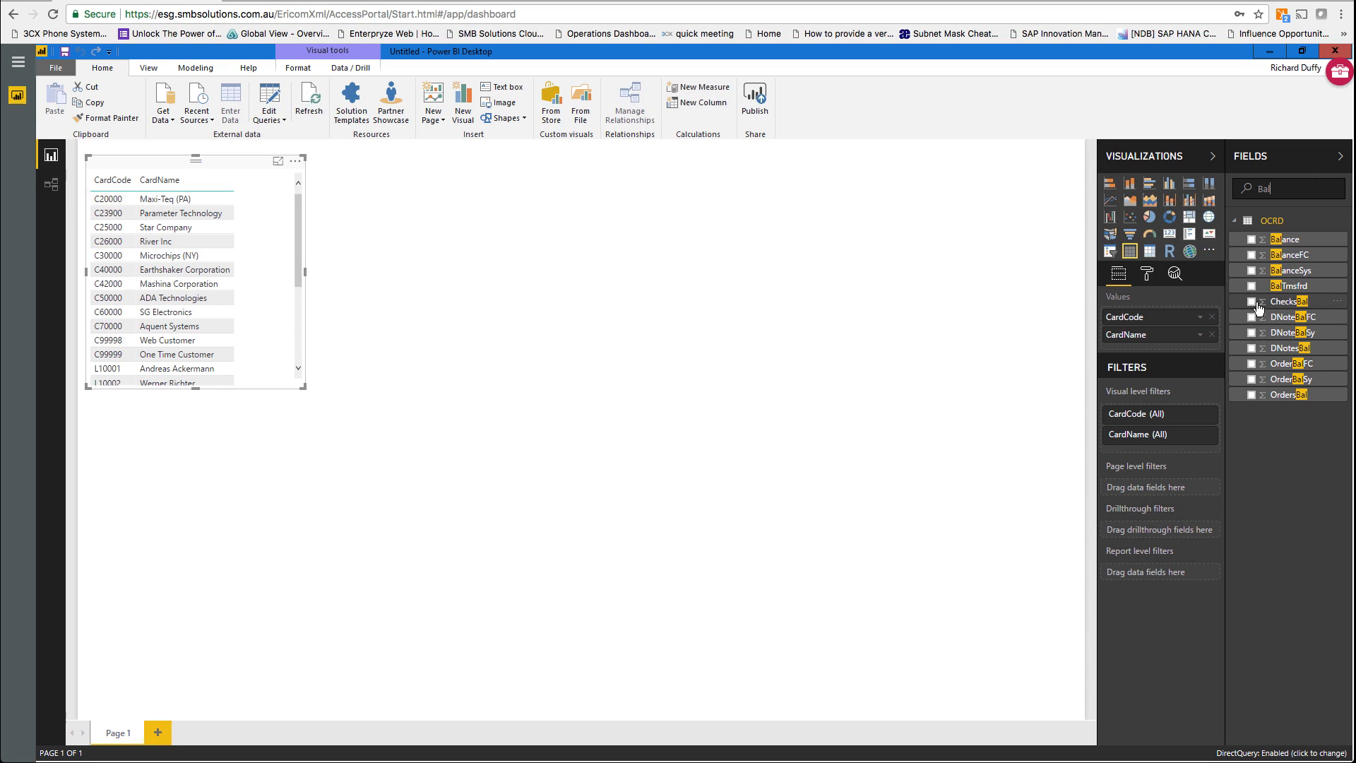
{"action": "left_click", "coordinate": [1251, 241]}
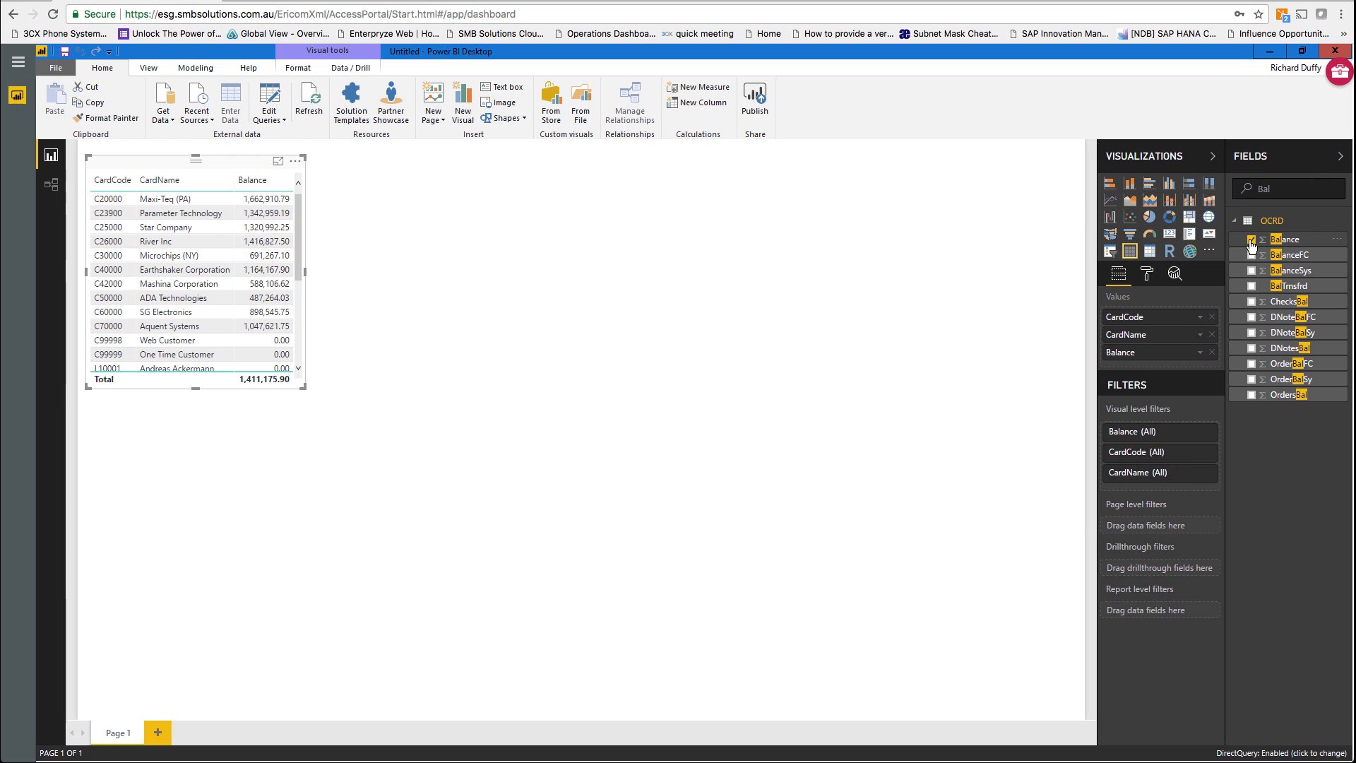
{"action": "left_click", "coordinate": [1252, 395]}
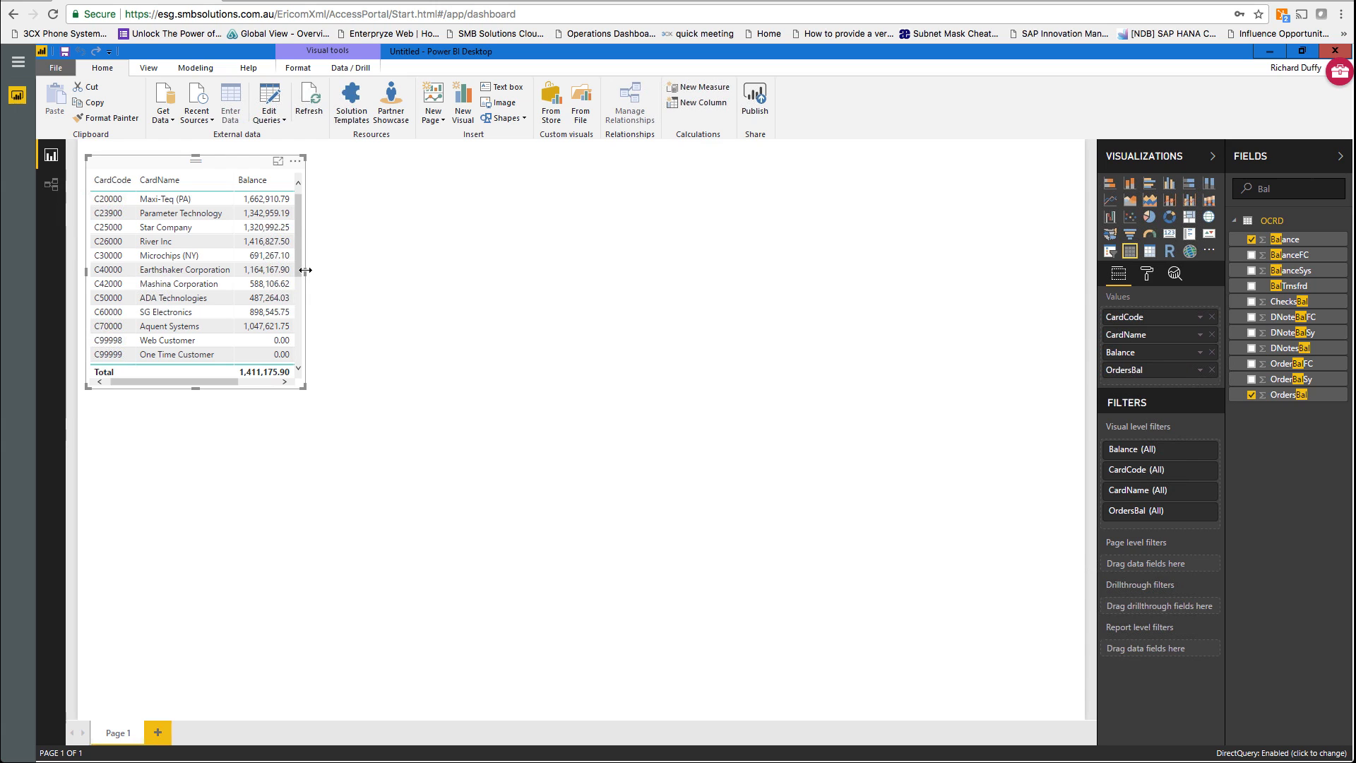
{"action": "left_click_drag", "start_coordinate": [324, 270], "coordinate": [368, 269]}
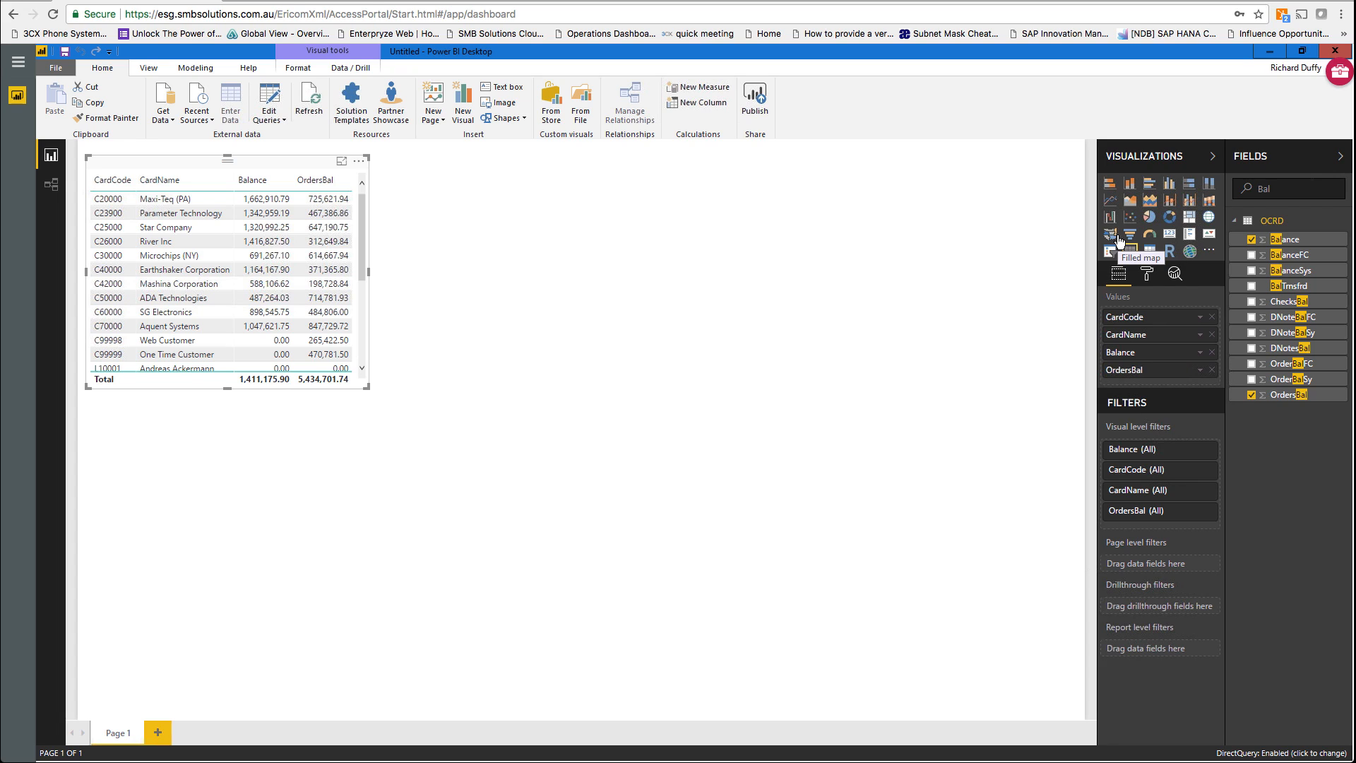
Replace the table visual with a card visual containing only the OrdersBal field
{"action": "left_click", "coordinate": [1170, 239]}
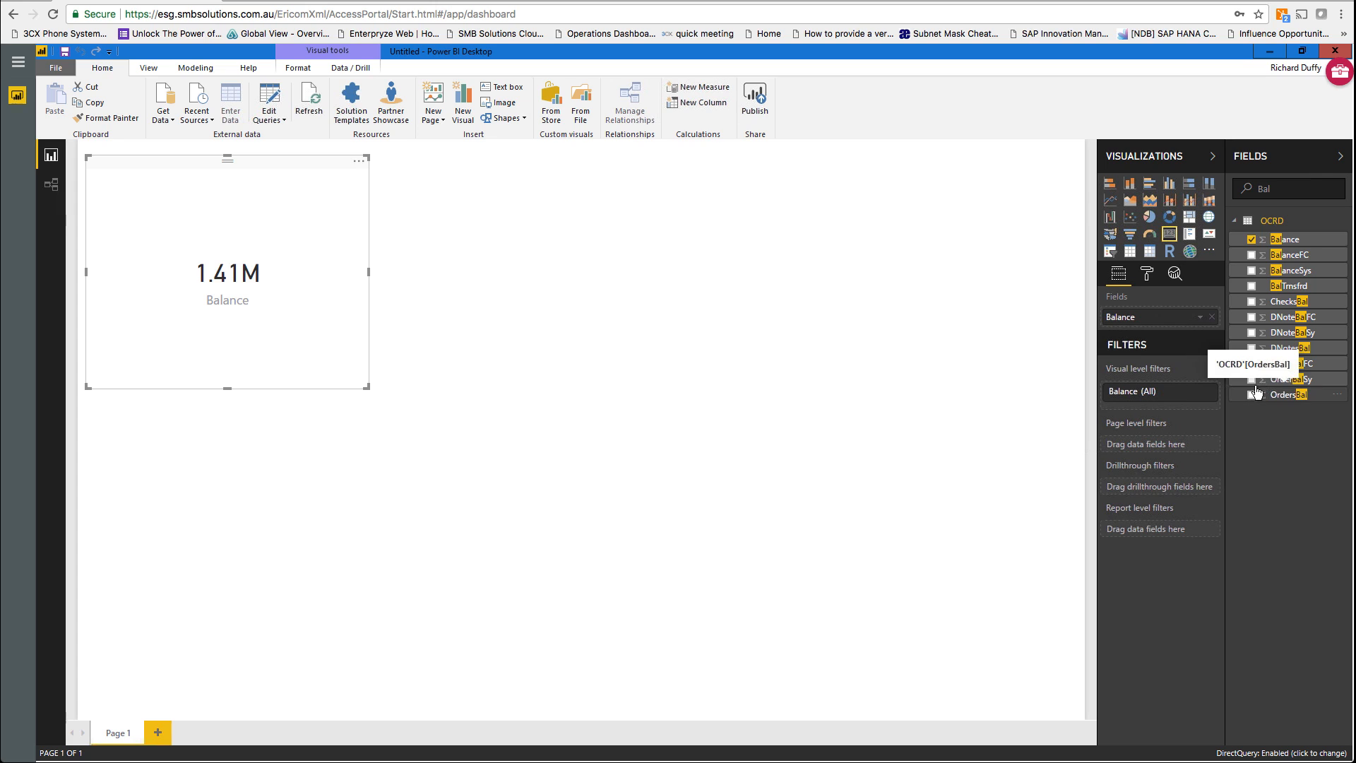
{"action": "left_click", "coordinate": [1253, 240]}
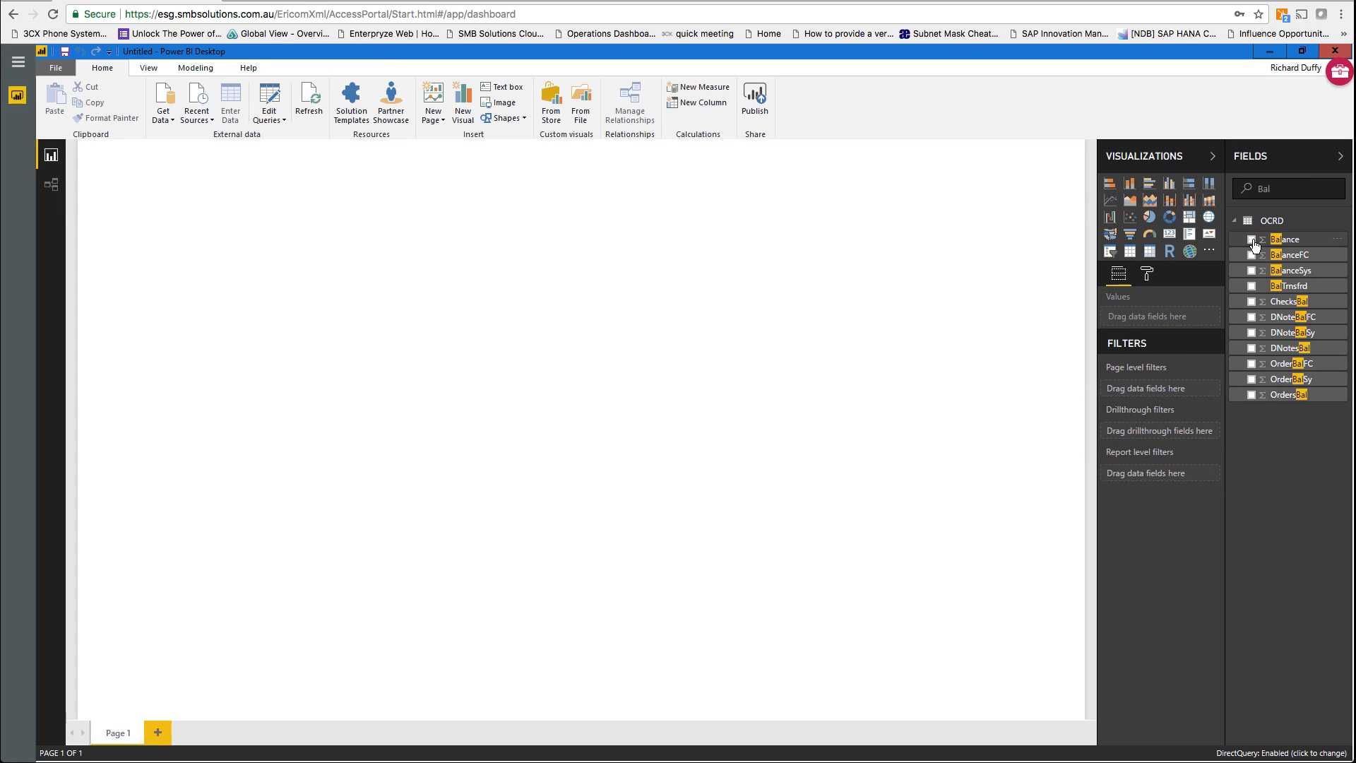
{"action": "left_click", "coordinate": [1249, 395]}
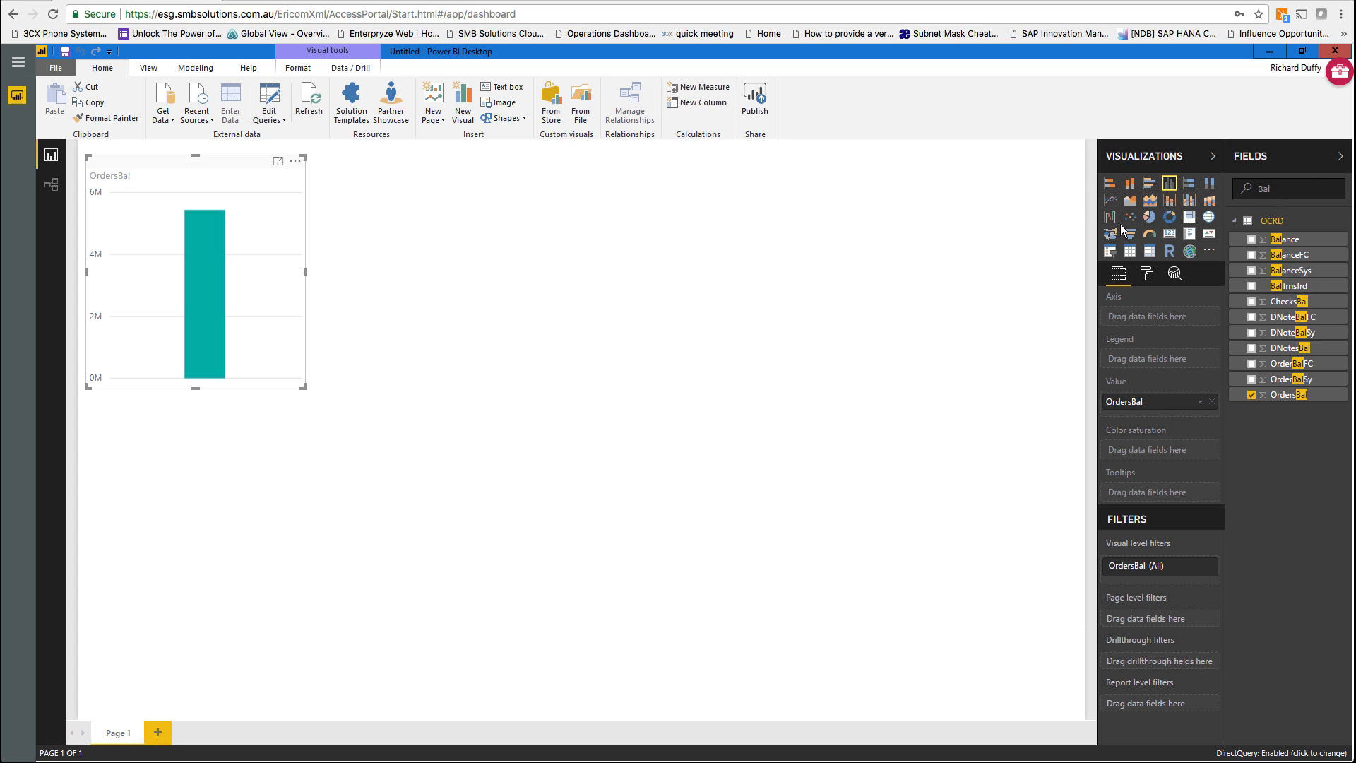
{"action": "left_click", "coordinate": [1170, 236]}
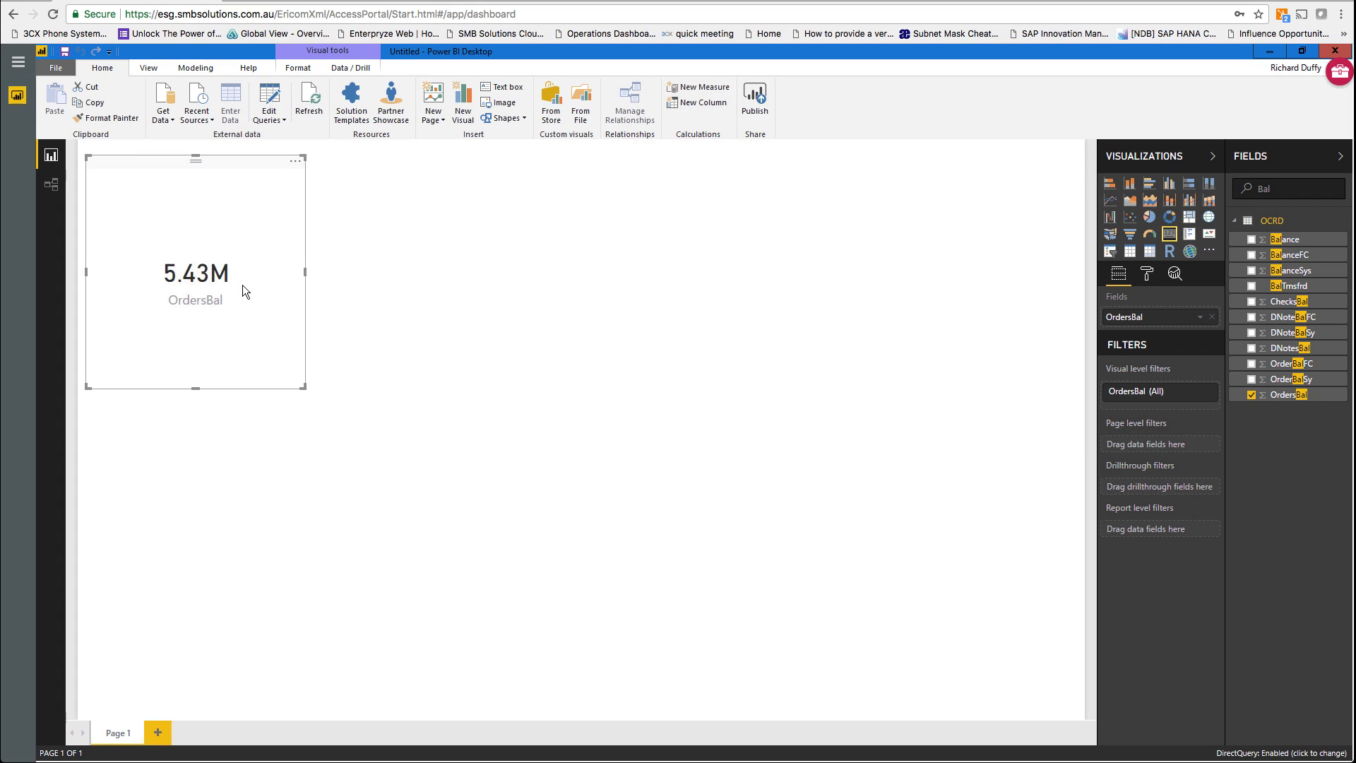
{"action": "left_click", "coordinate": [324, 289]}
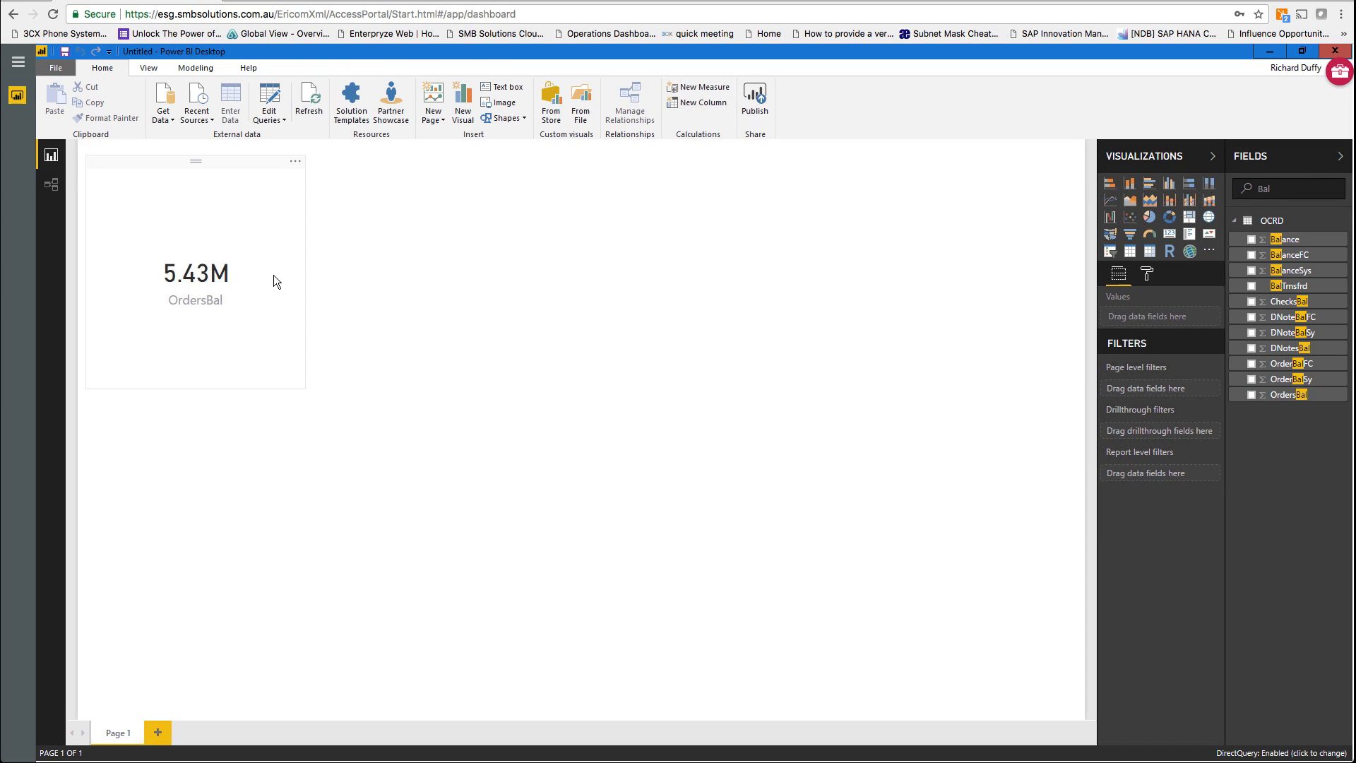
{"action": "left_click", "coordinate": [295, 166]}
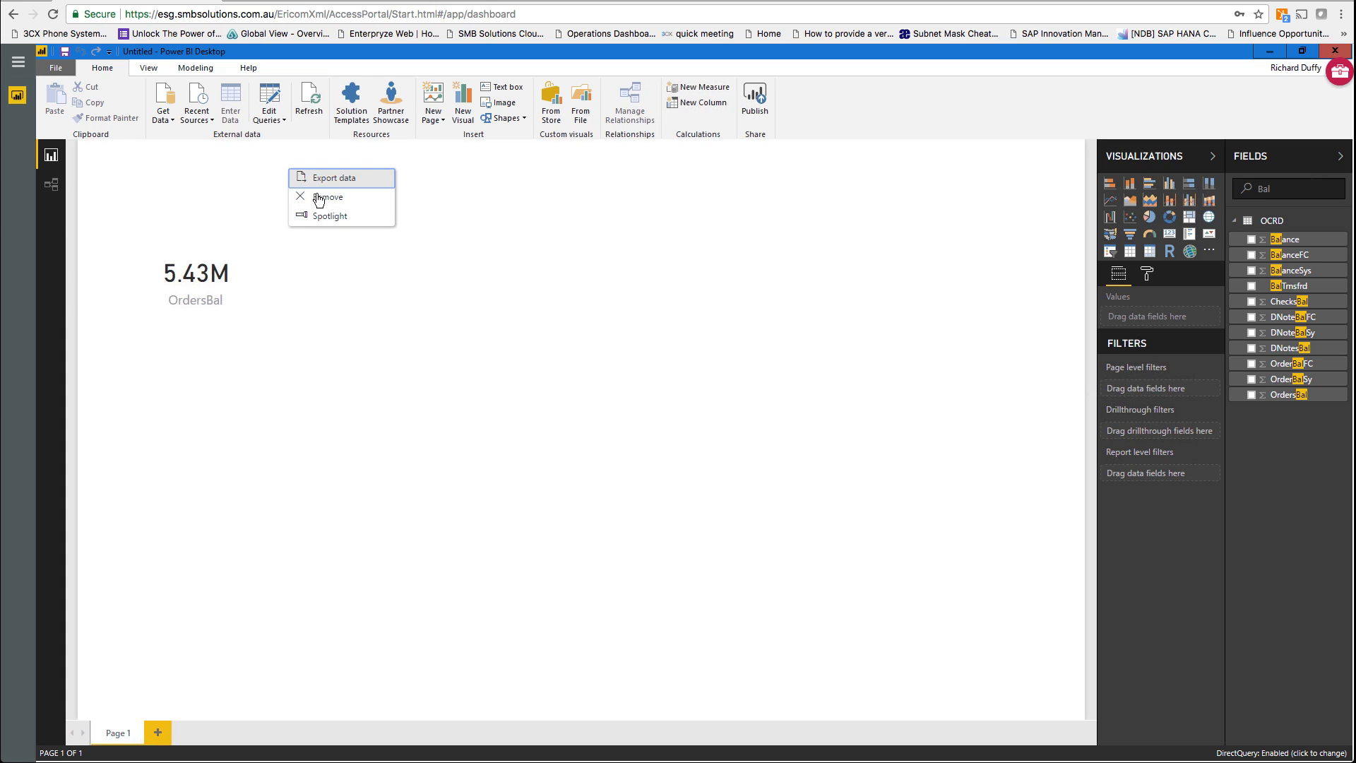
{"action": "left_click", "coordinate": [206, 296]}
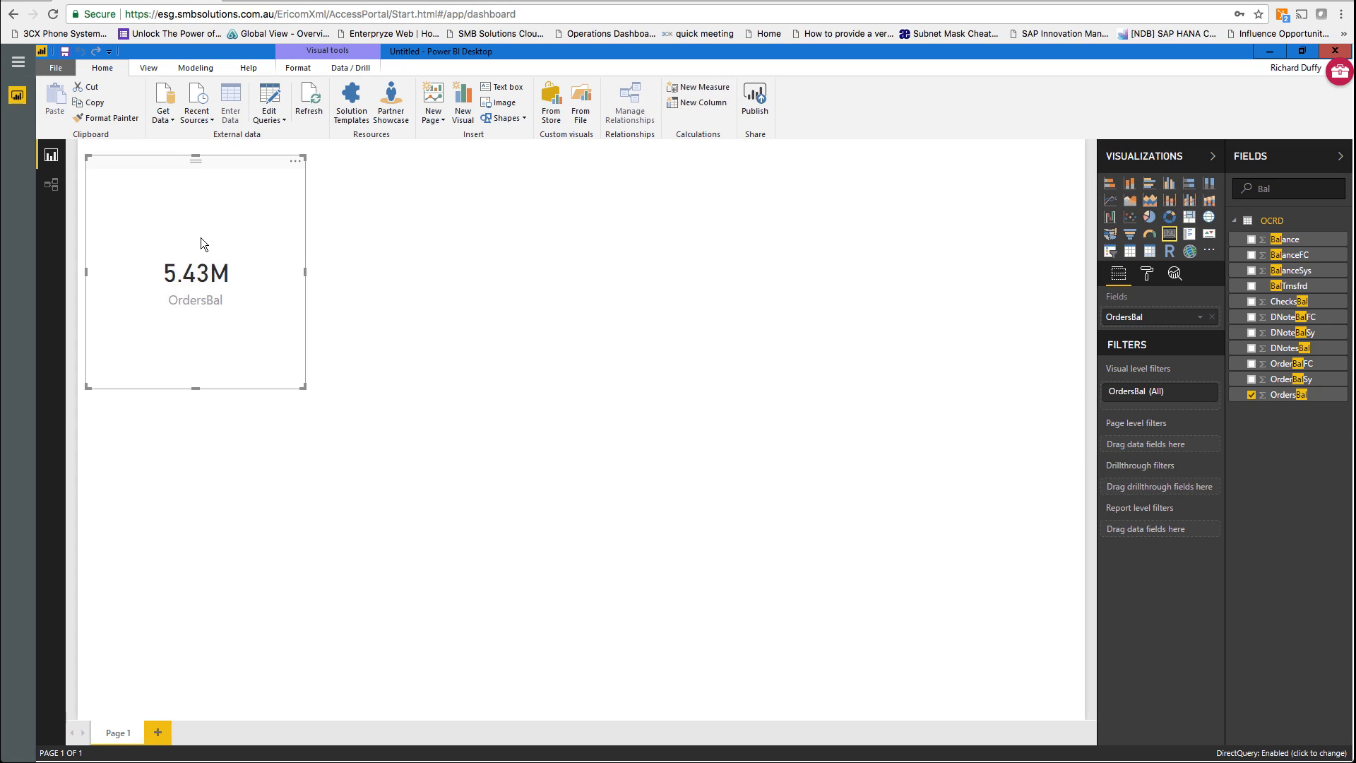
{"action": "left_click", "coordinate": [411, 282]}
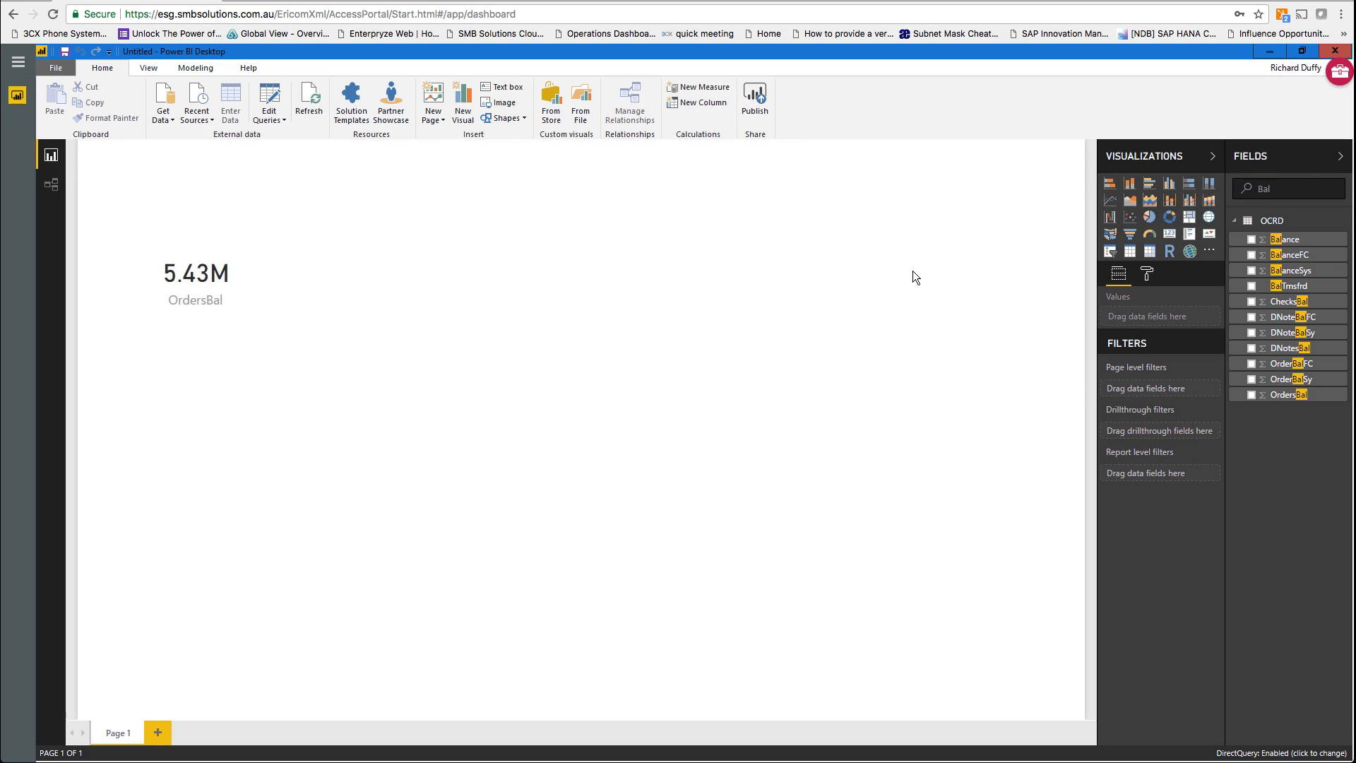
Add the Balance field to the page as a second, separate card visual
{"action": "left_click", "coordinate": [1252, 241]}
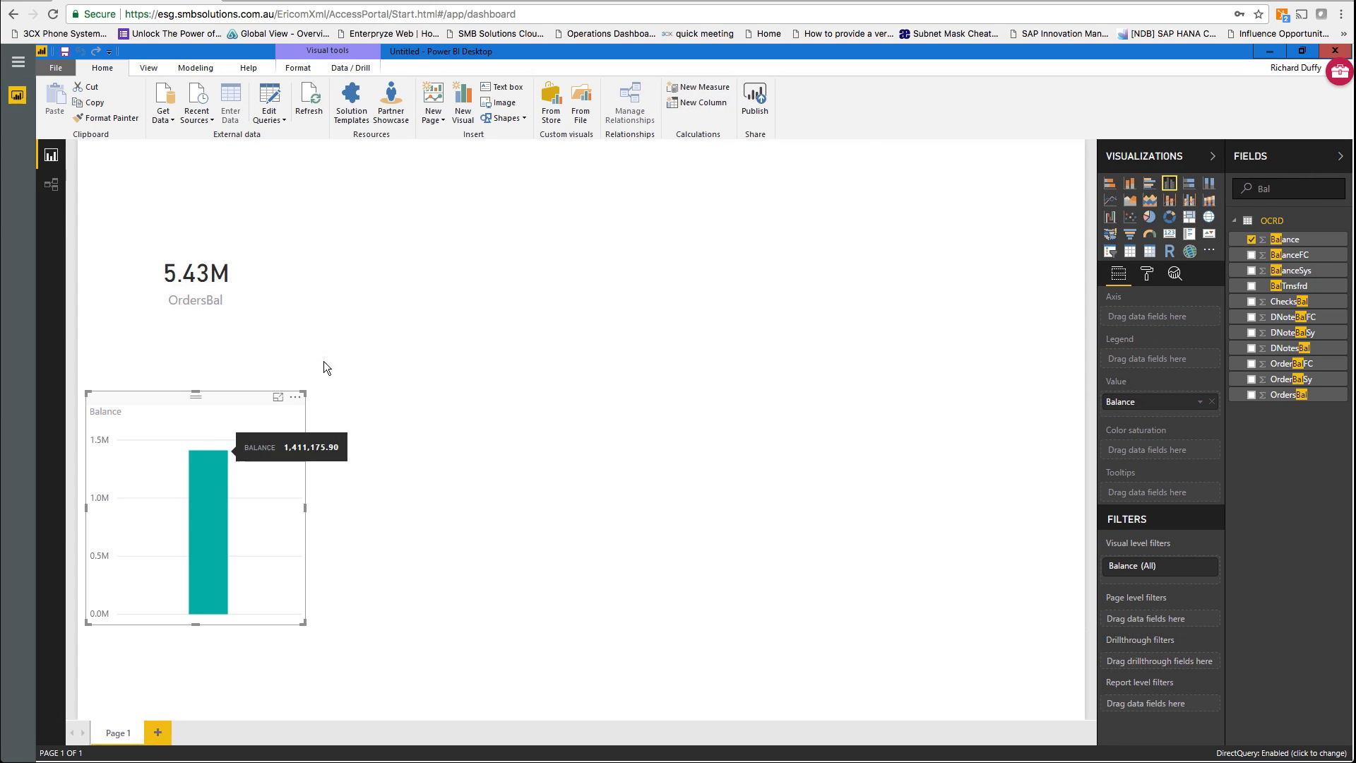
{"action": "left_click", "coordinate": [1171, 235]}
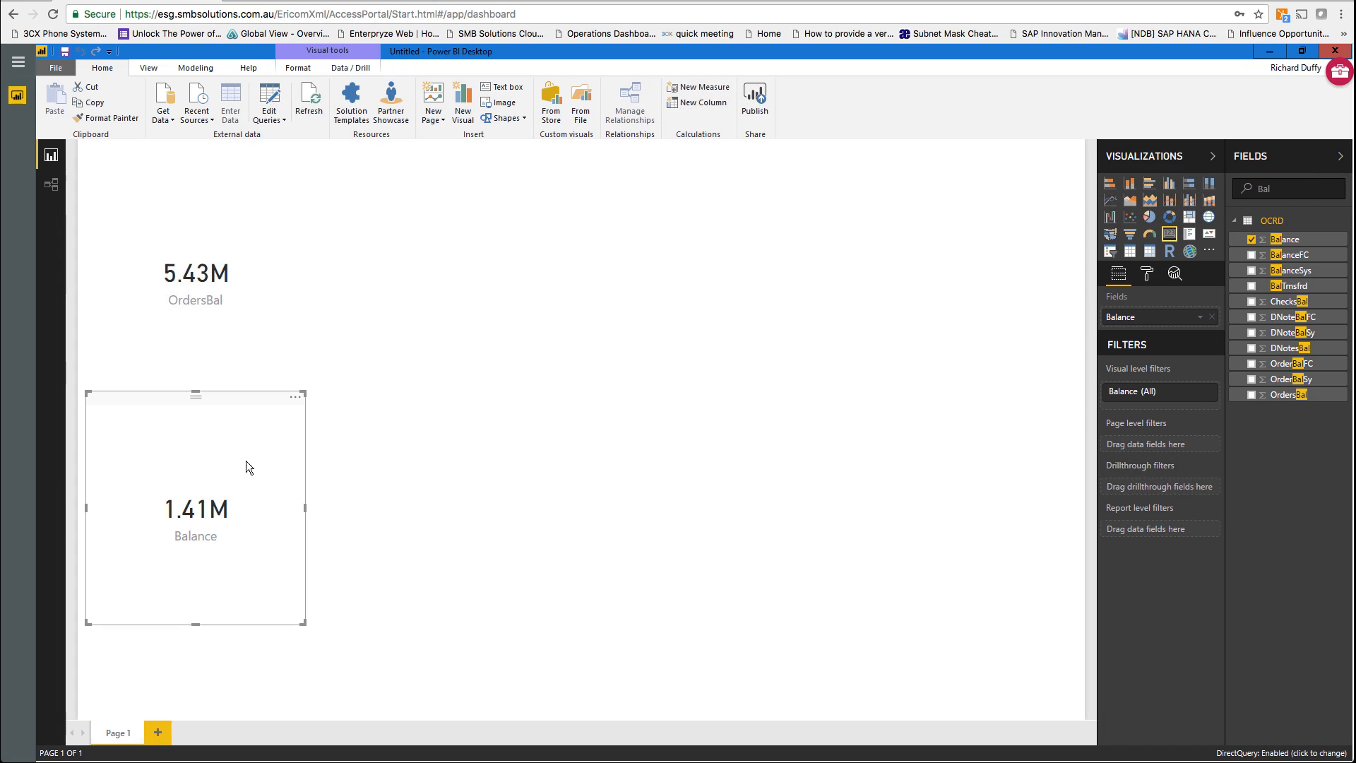
{"action": "left_click", "coordinate": [413, 510]}
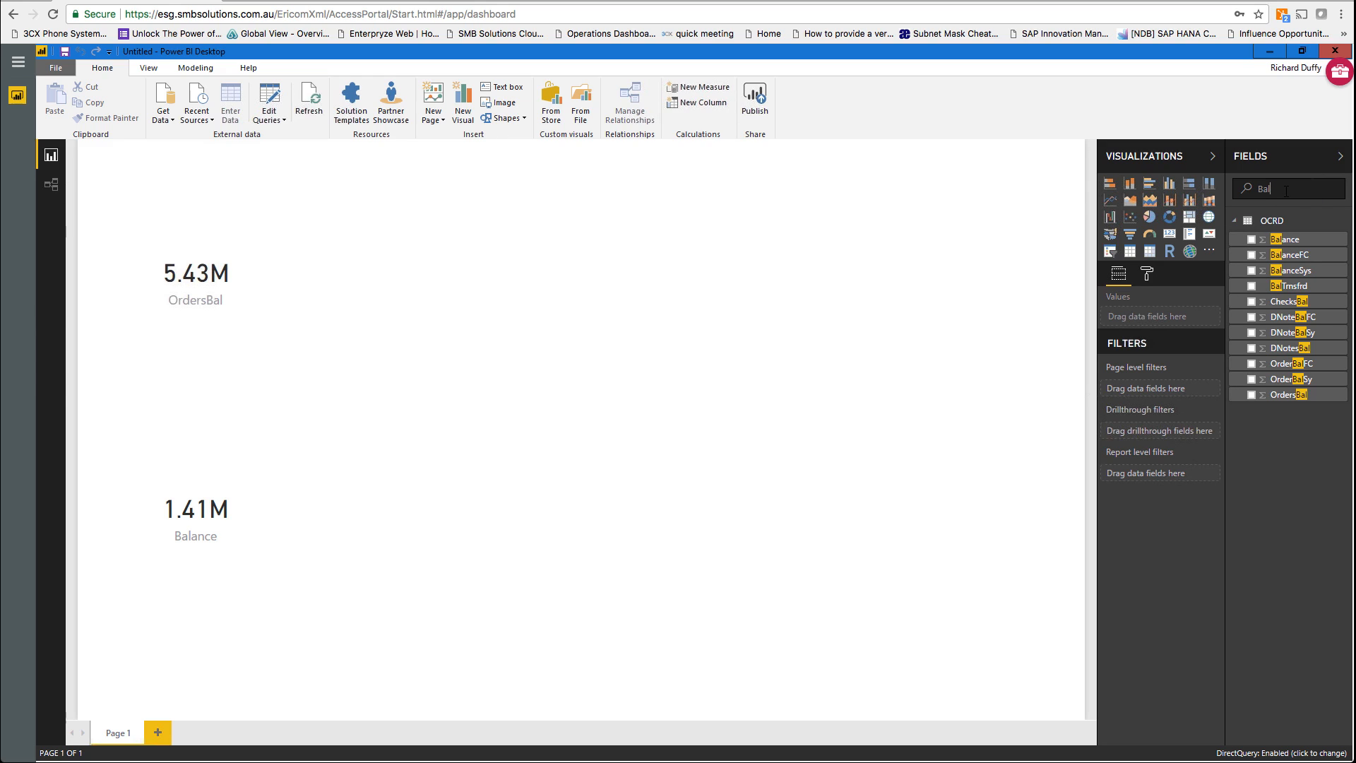
Reset the field search and add the CardCode and CardName fields to the page as a new table visual
{"action": "key", "text": "BackSpace"}
{"action": "key", "text": "BackSpace"}
{"action": "key", "text": "BackSpace"}
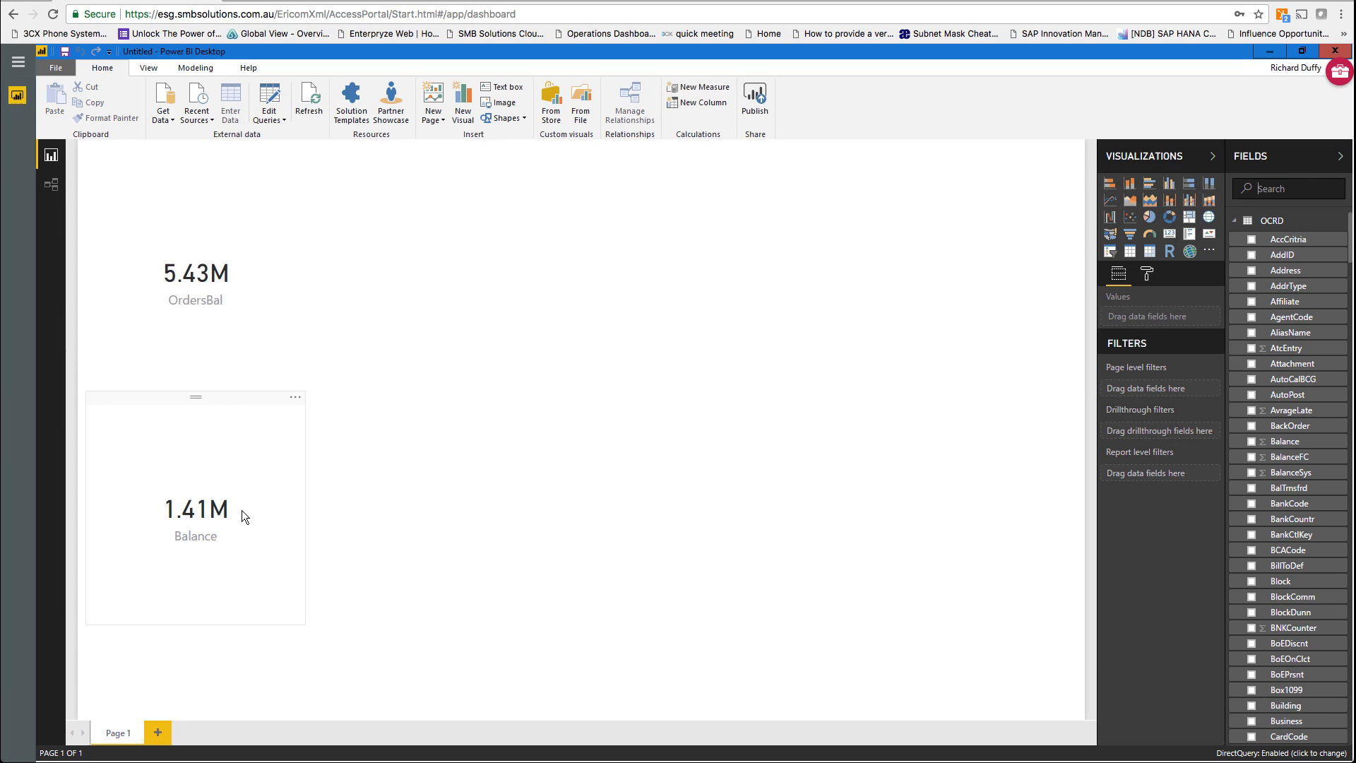
{"action": "left_click", "coordinate": [1251, 737]}
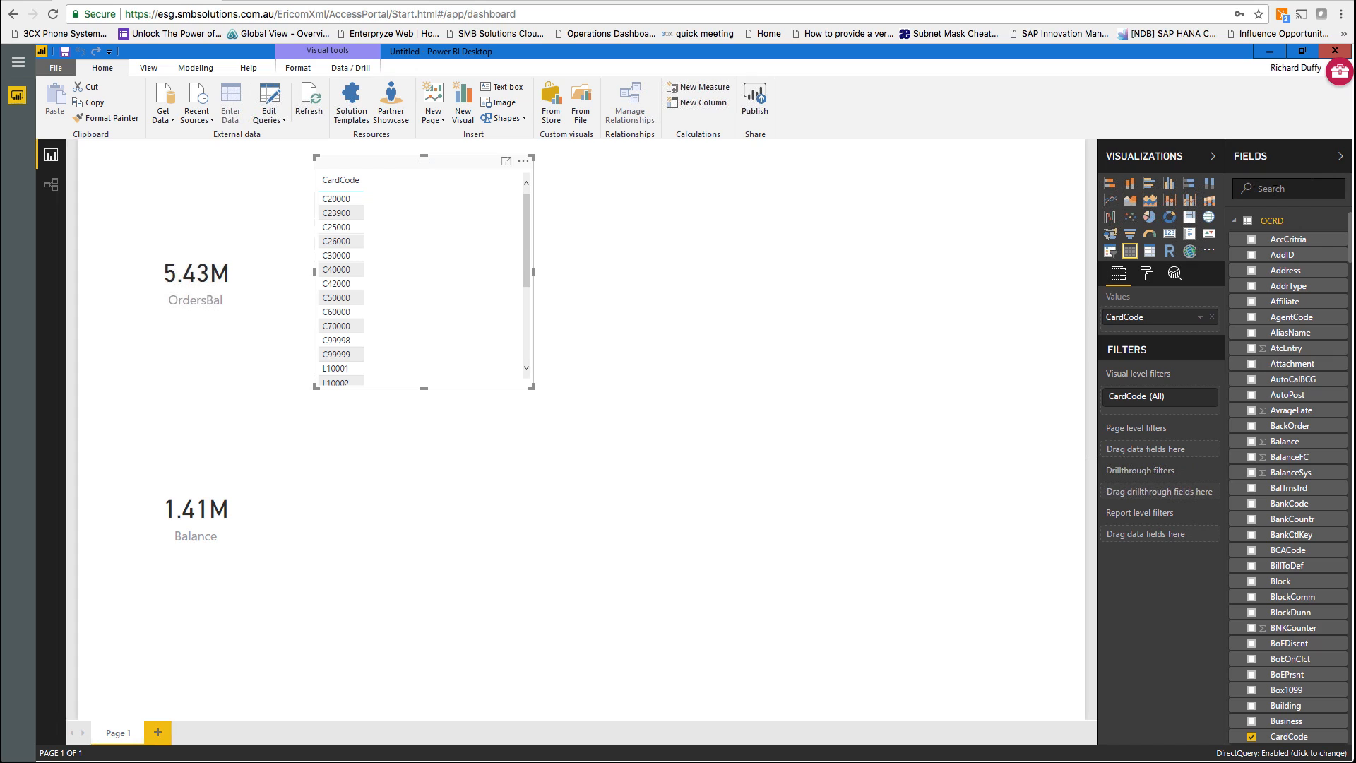
{"action": "left_click", "coordinate": [1272, 189]}
{"action": "type", "text": "CardName"}
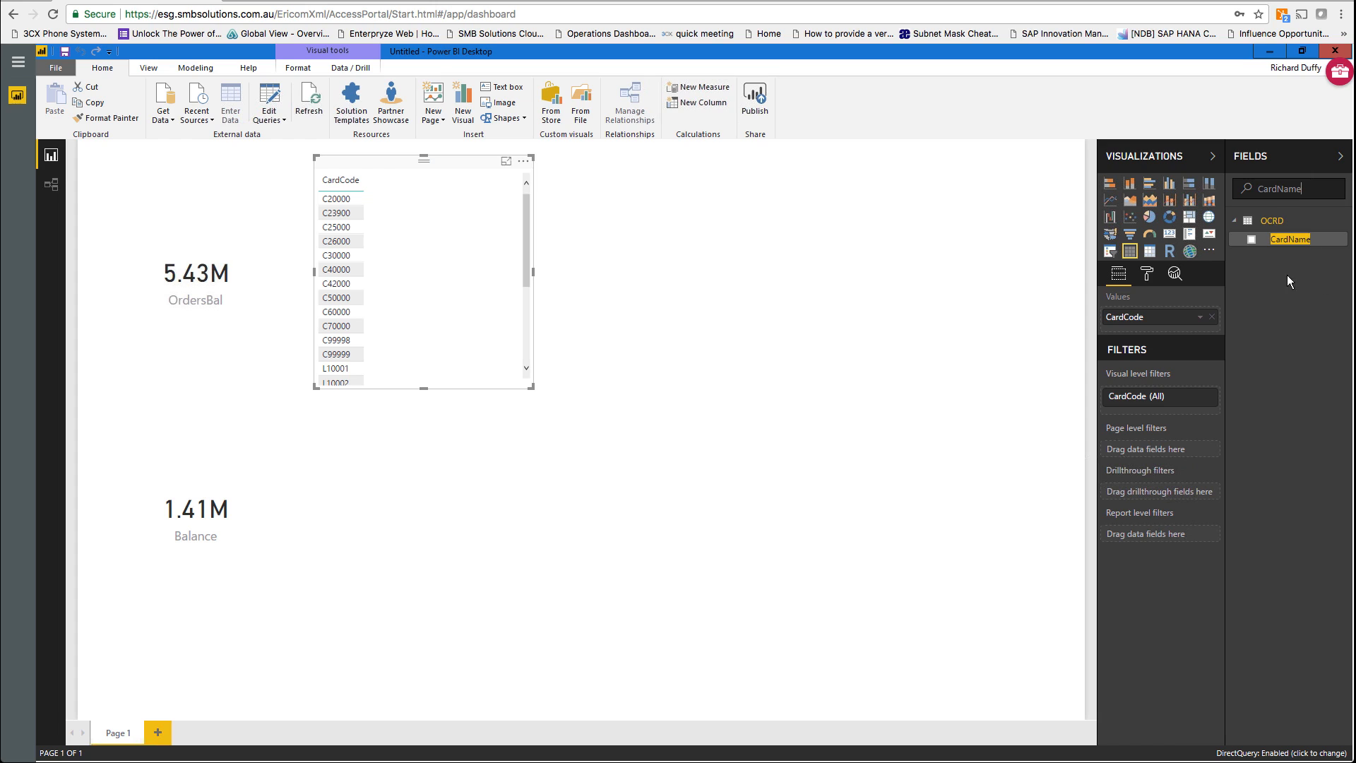
{"action": "left_click", "coordinate": [1250, 240]}
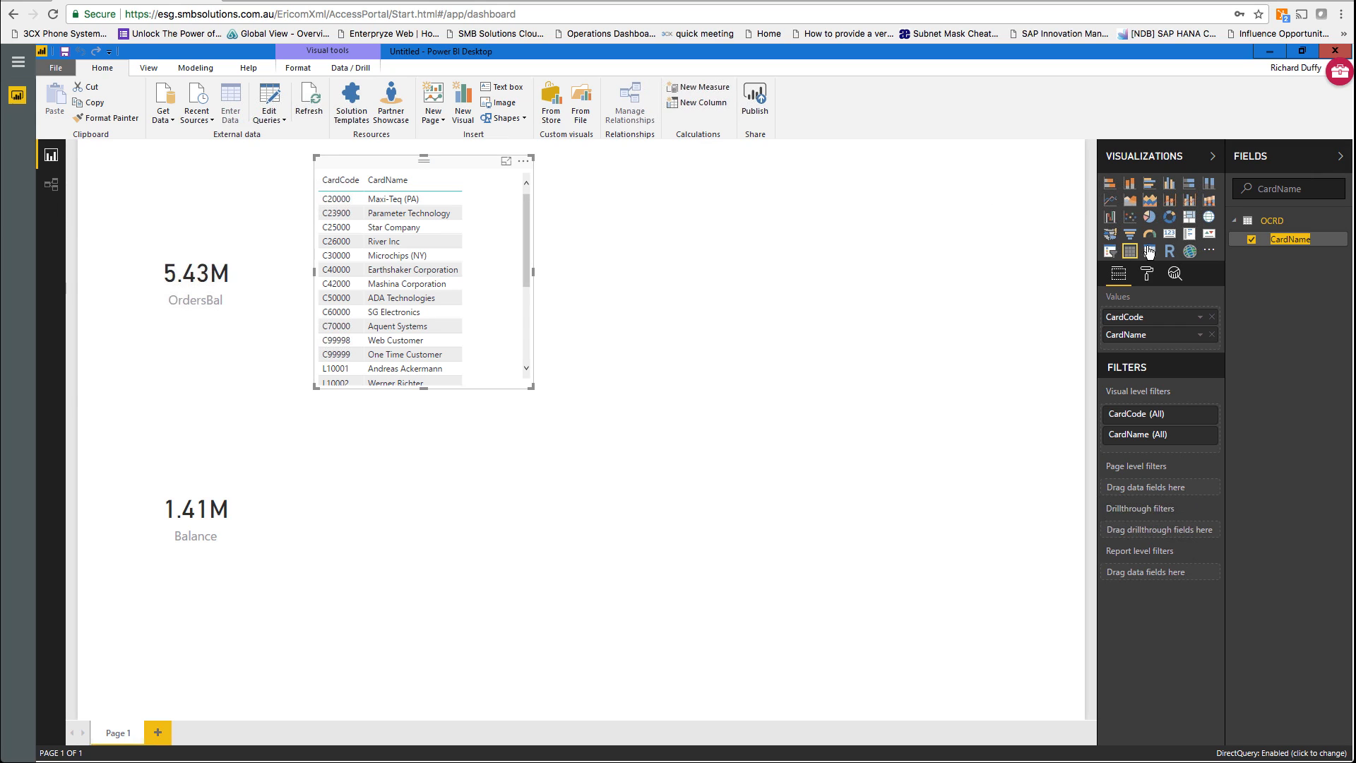
Try converting the CardCode and CardName table to a slicer, and remove the CardCode slicer from the page
{"action": "left_click", "coordinate": [1110, 252]}
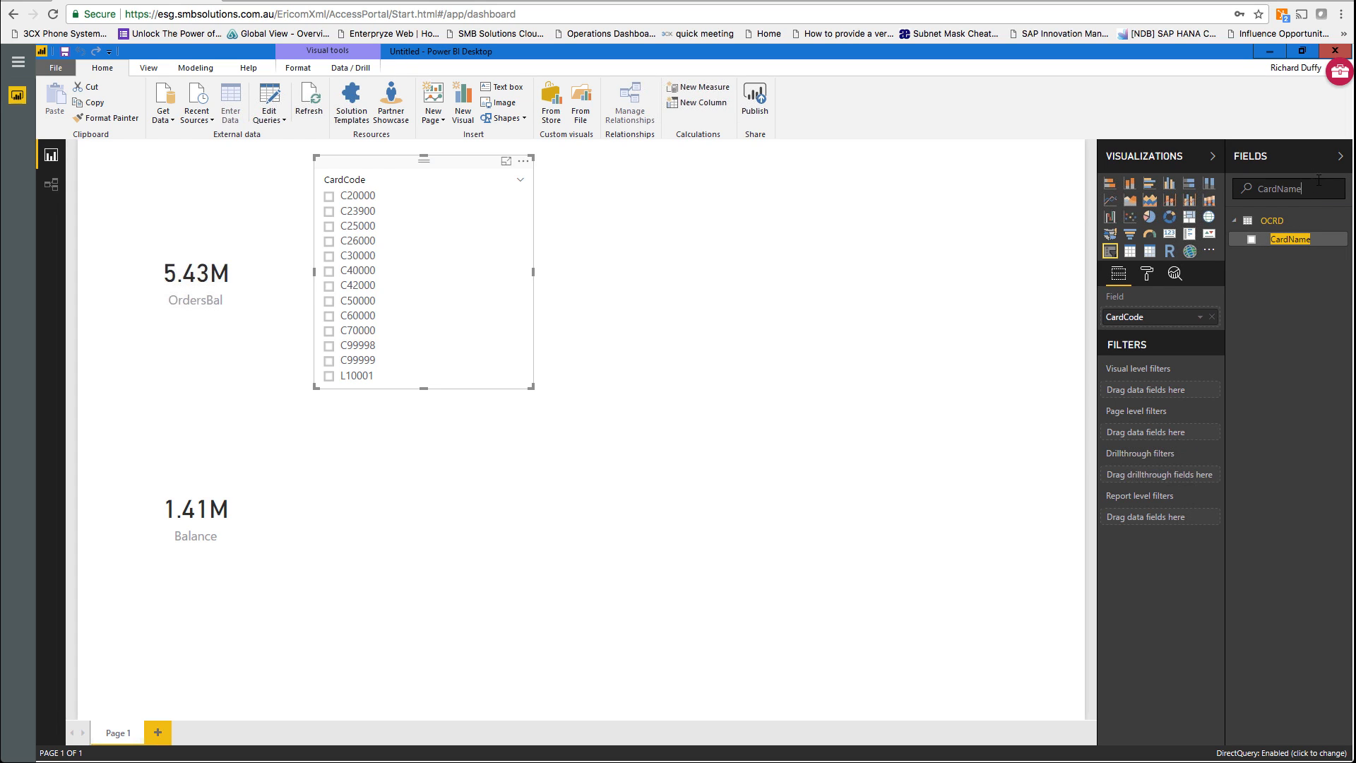
{"action": "left_click_drag", "start_coordinate": [1318, 186], "coordinate": [1129, 183]}
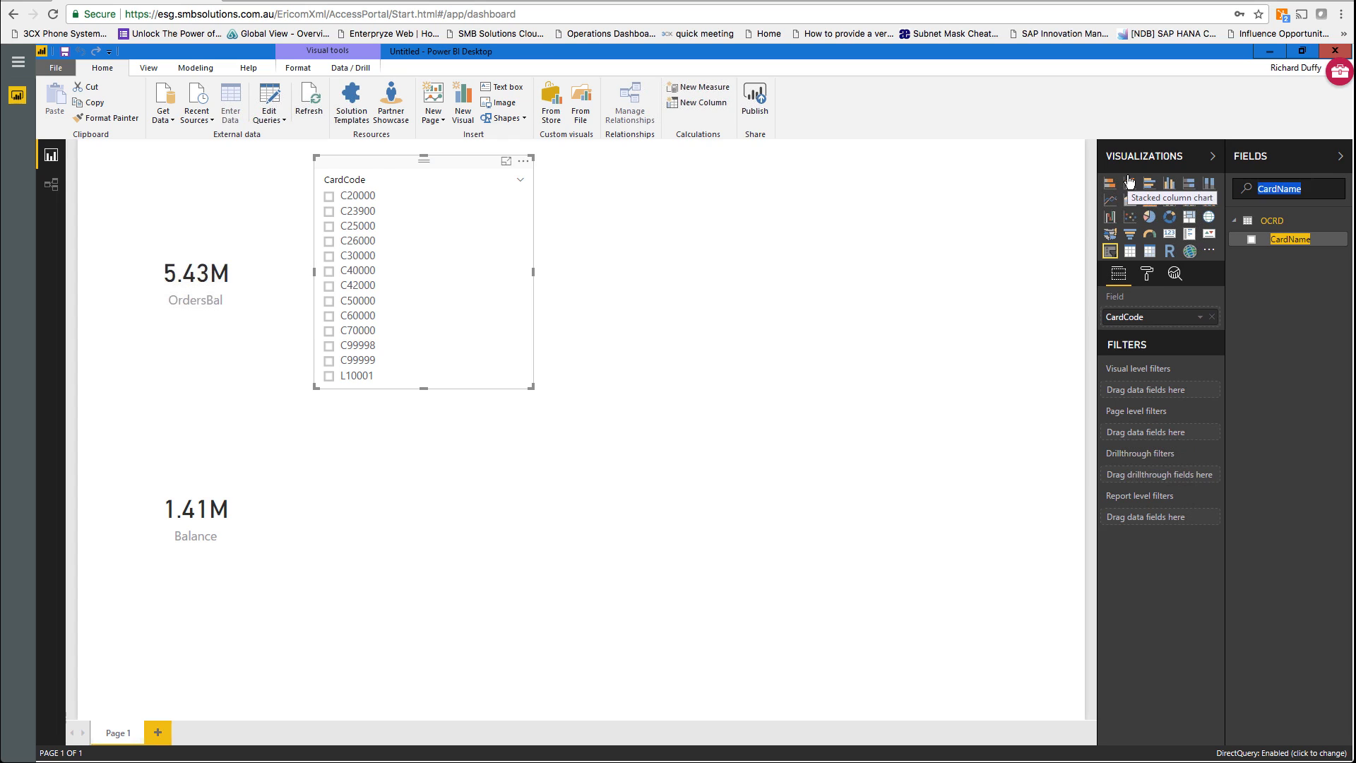
{"action": "key", "text": "BackSpace"}
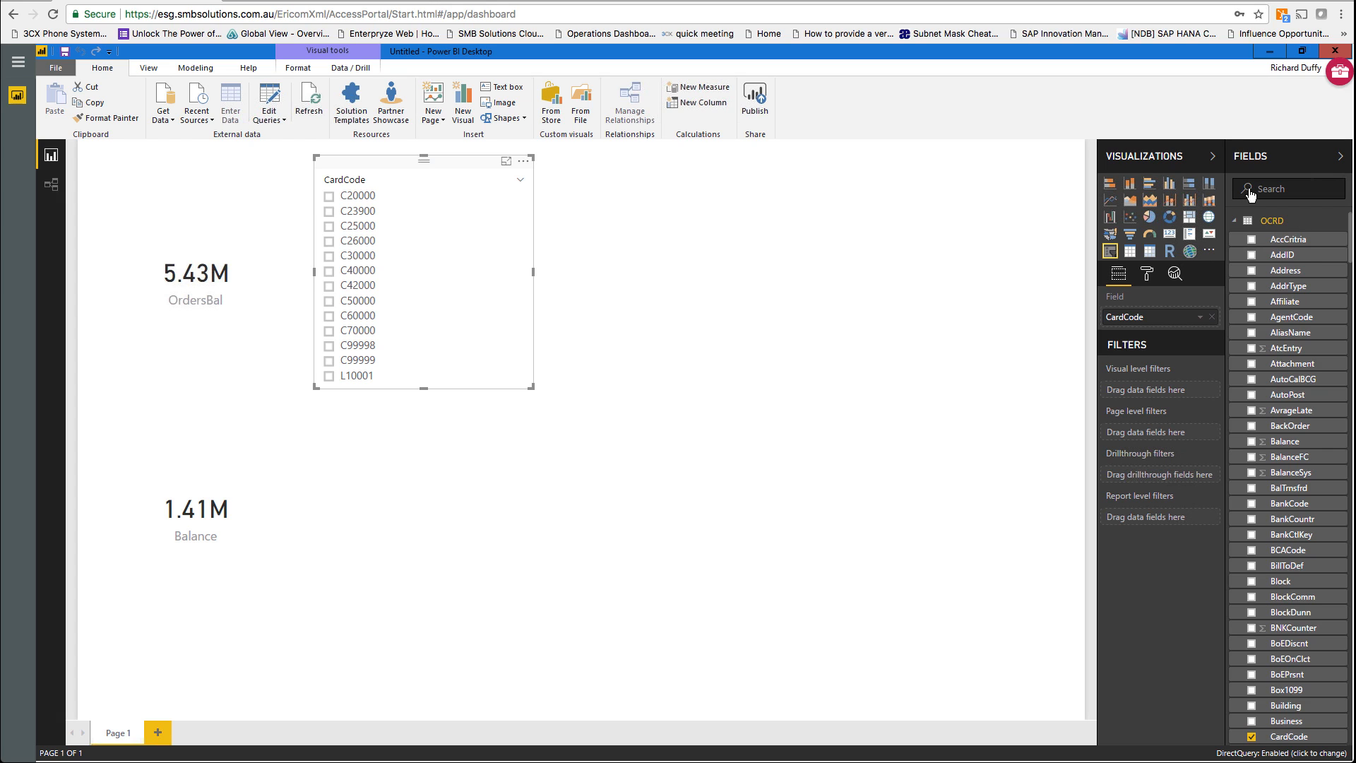
{"action": "left_click", "coordinate": [1251, 736]}
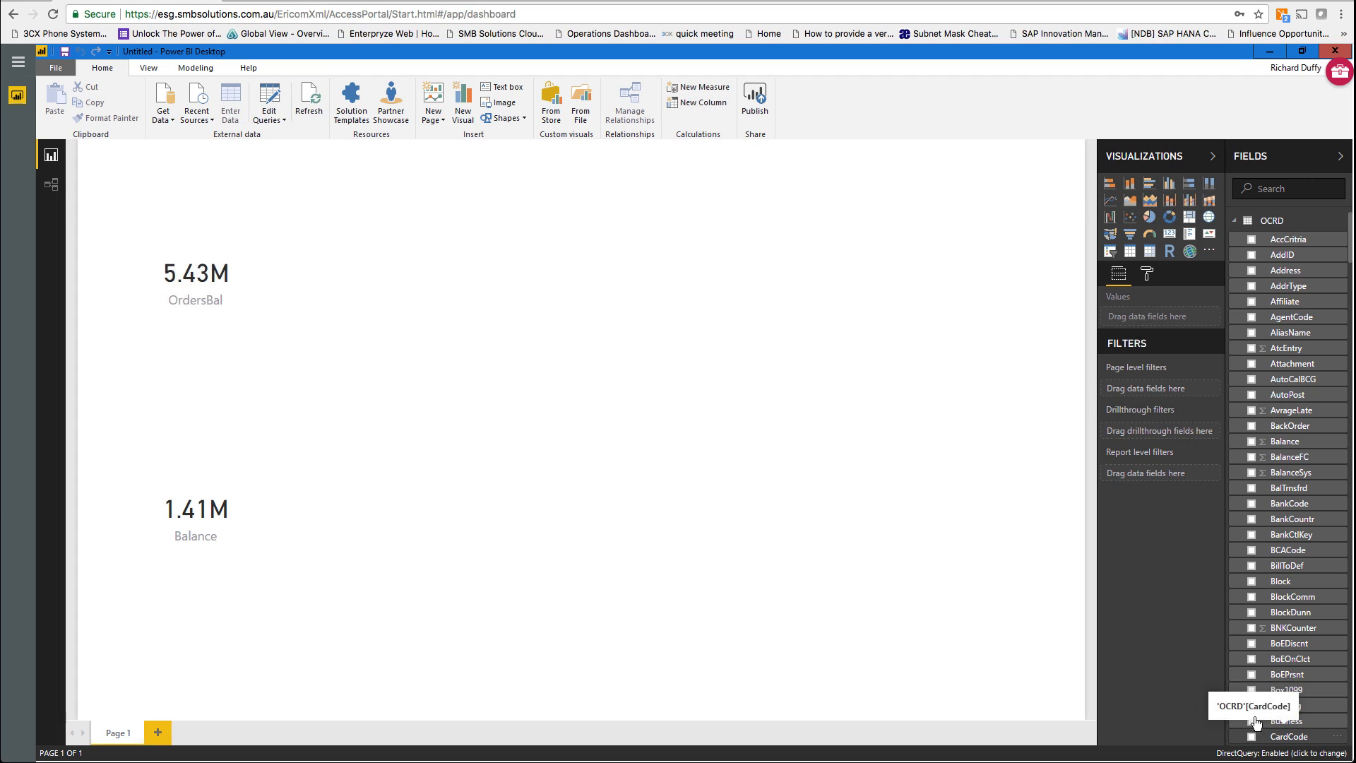
Find the CardName field and add it to the page as a table visual on its own
{"action": "left_click", "coordinate": [1293, 191]}
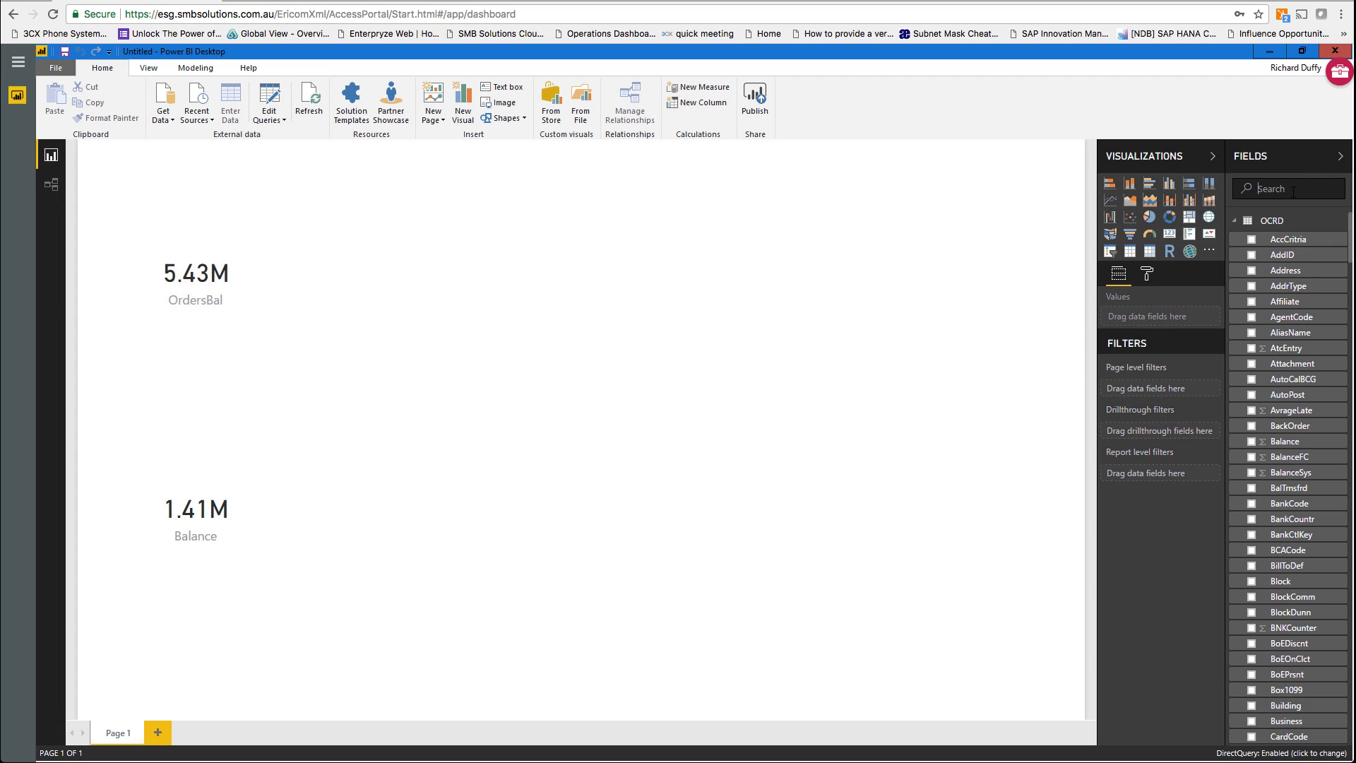
{"action": "type", "text": "cardName"}
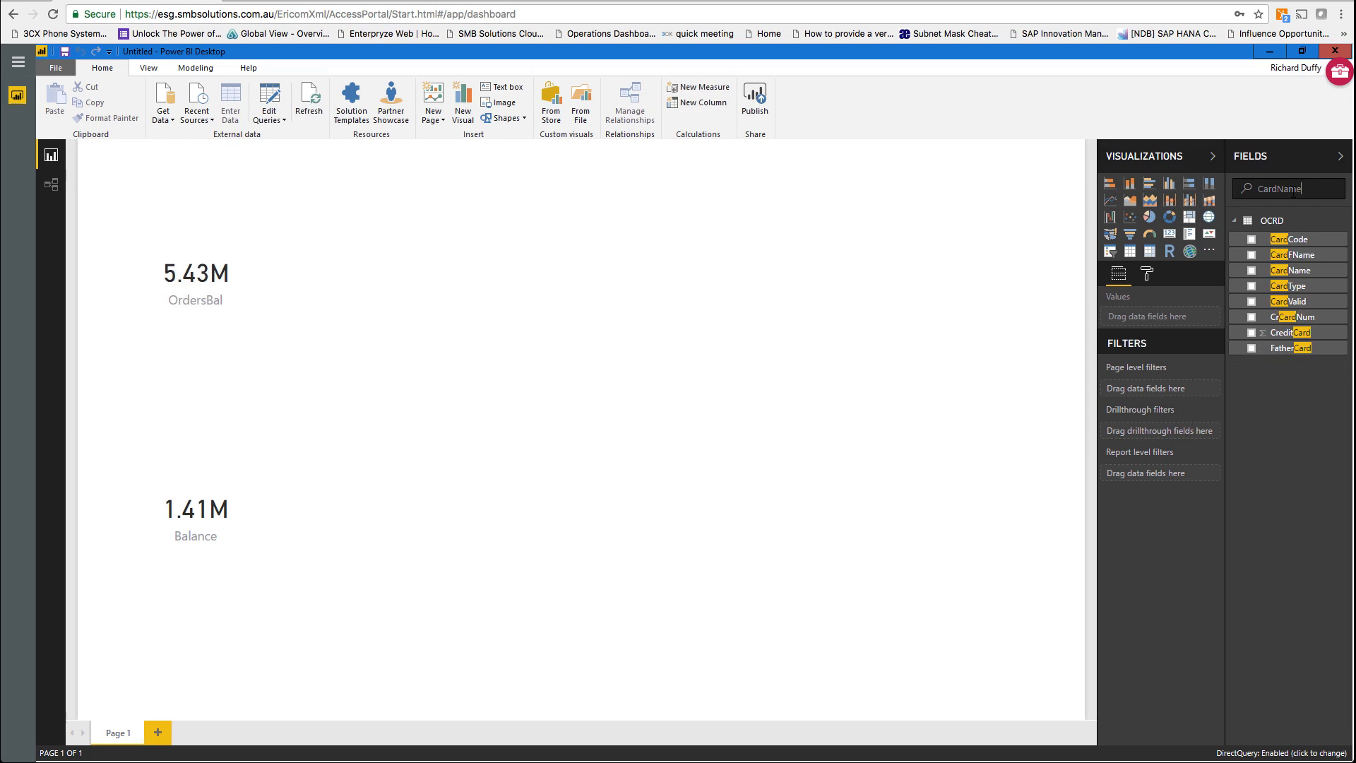
{"action": "left_click", "coordinate": [1250, 239]}
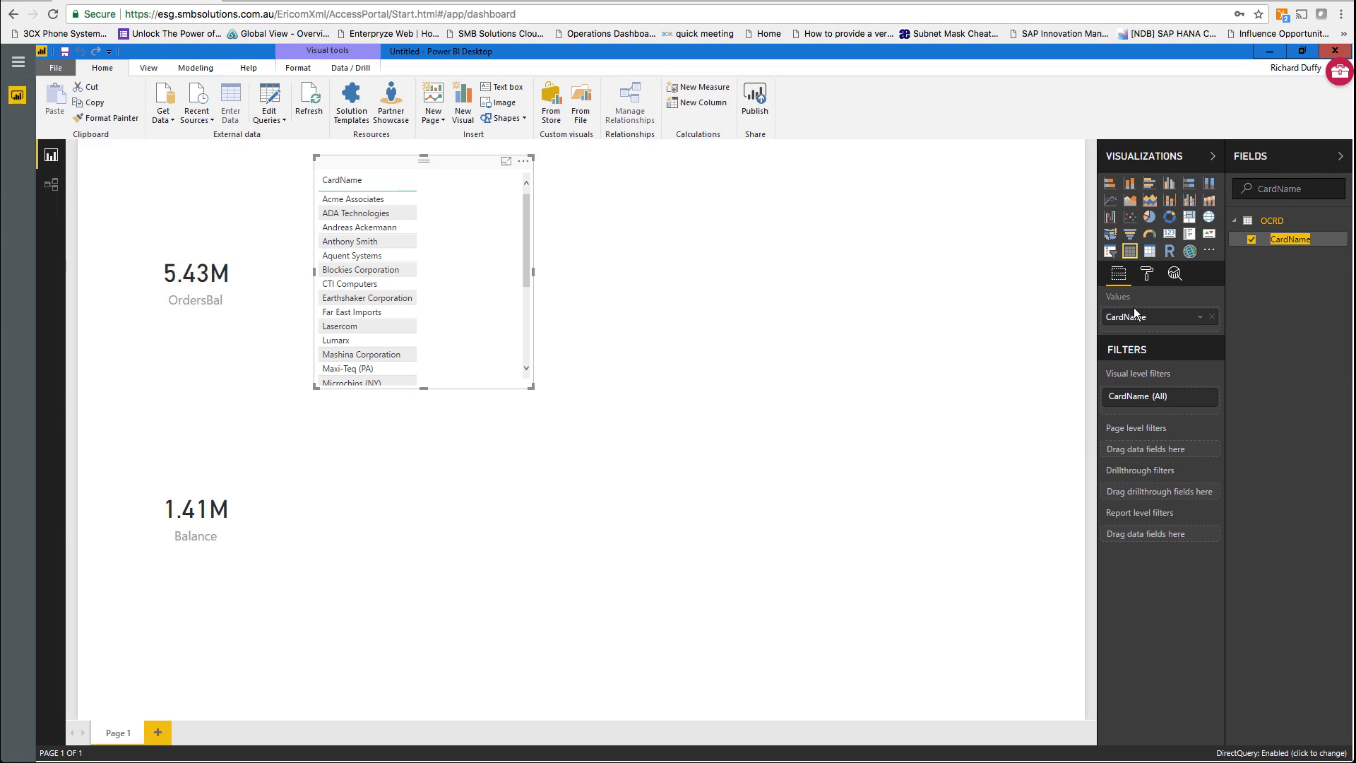
{"action": "left_click", "coordinate": [725, 269]}
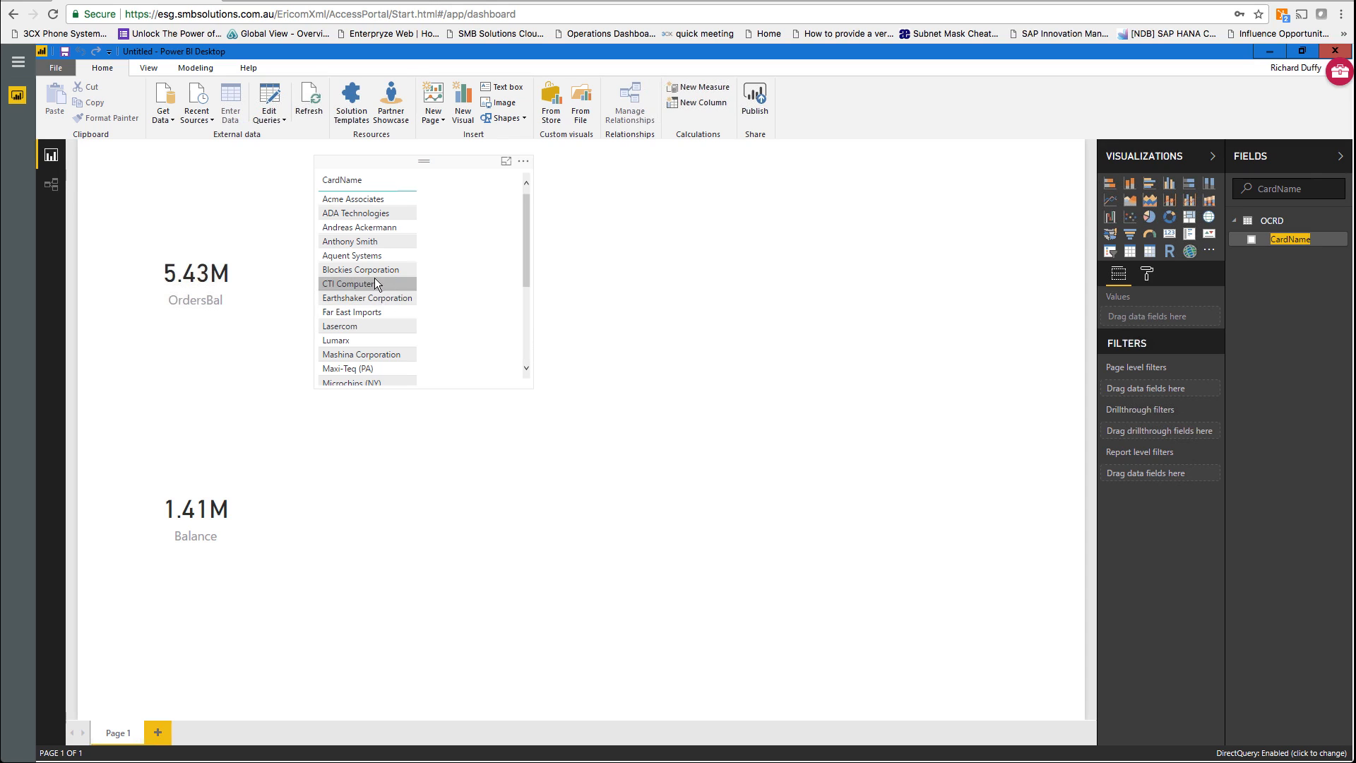
Filter the two cards by selecting both Maxi-Teq (PA) and Microchips (NY) in the CardName table
{"action": "left_click", "coordinate": [527, 346]}
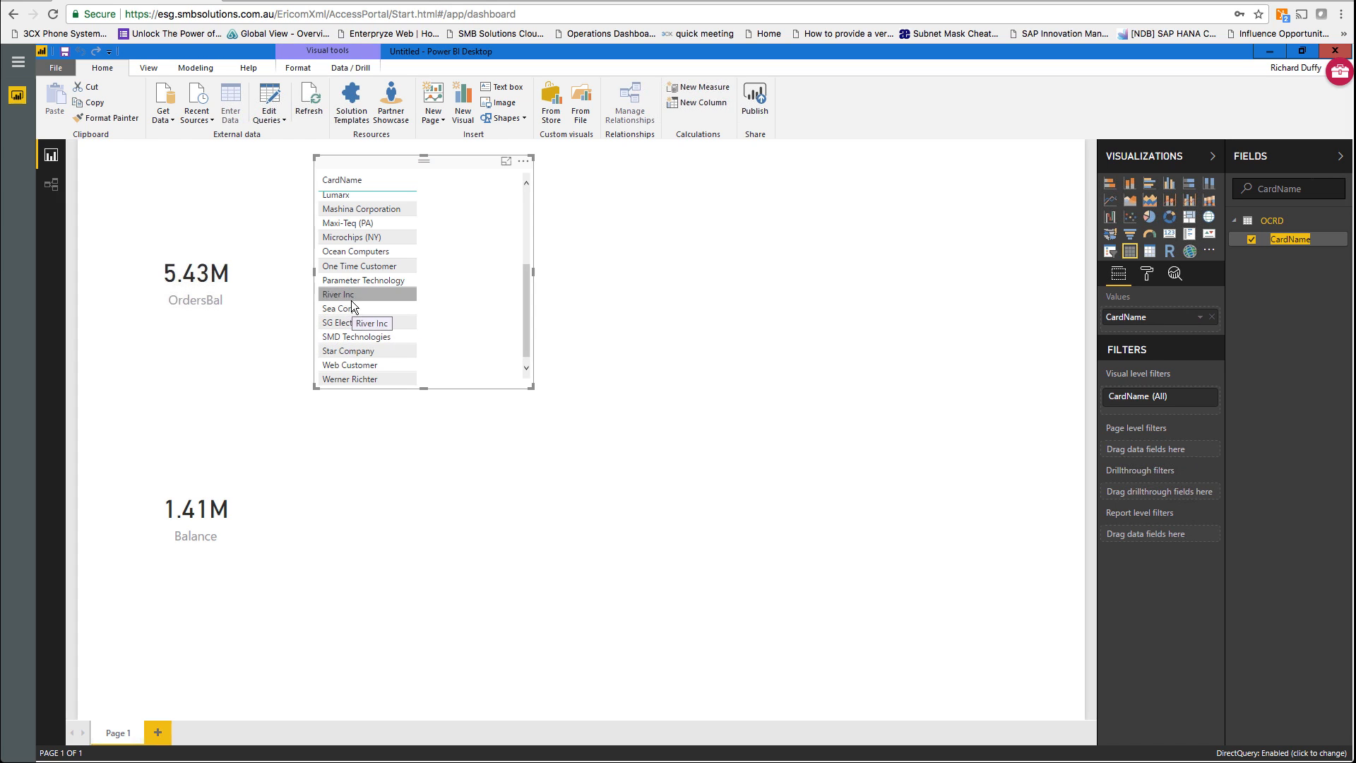
{"action": "left_click", "coordinate": [355, 223]}
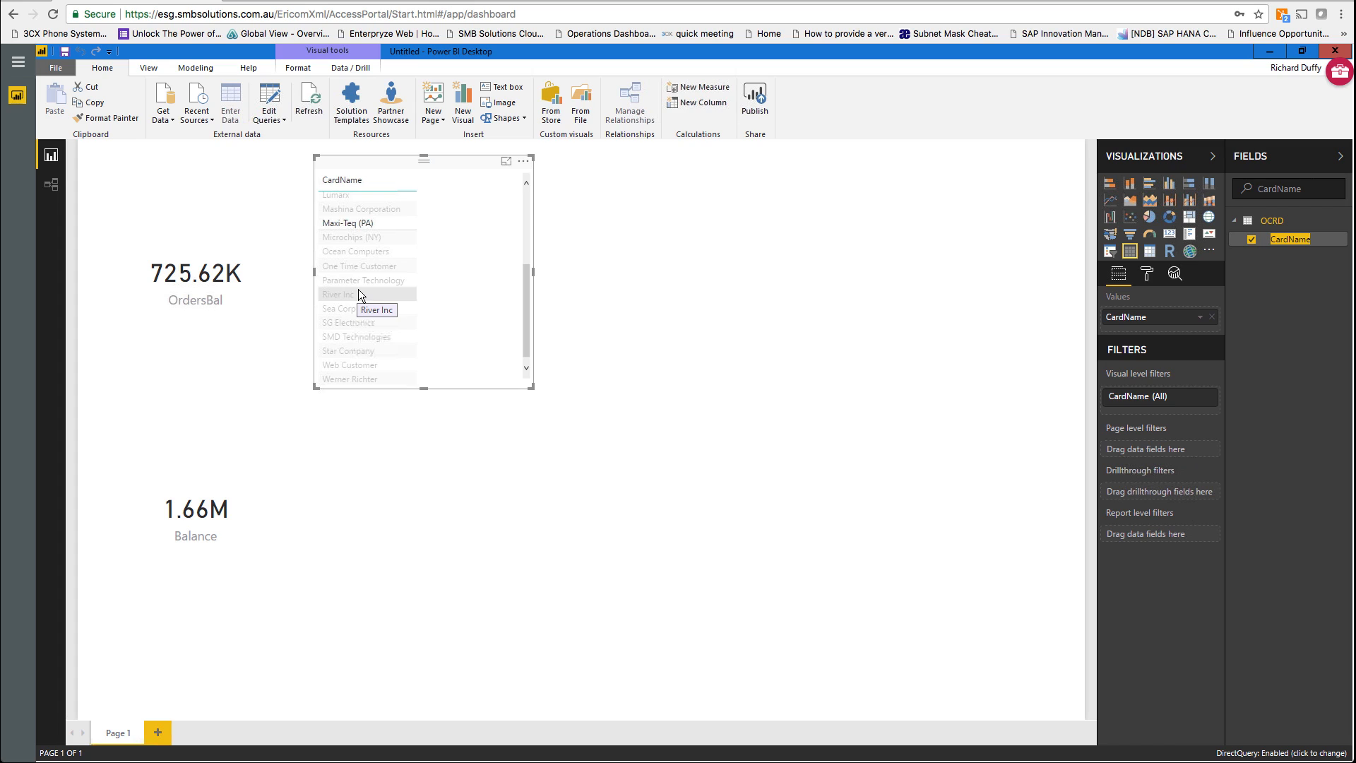
{"action": "left_click", "coordinate": [341, 239]}
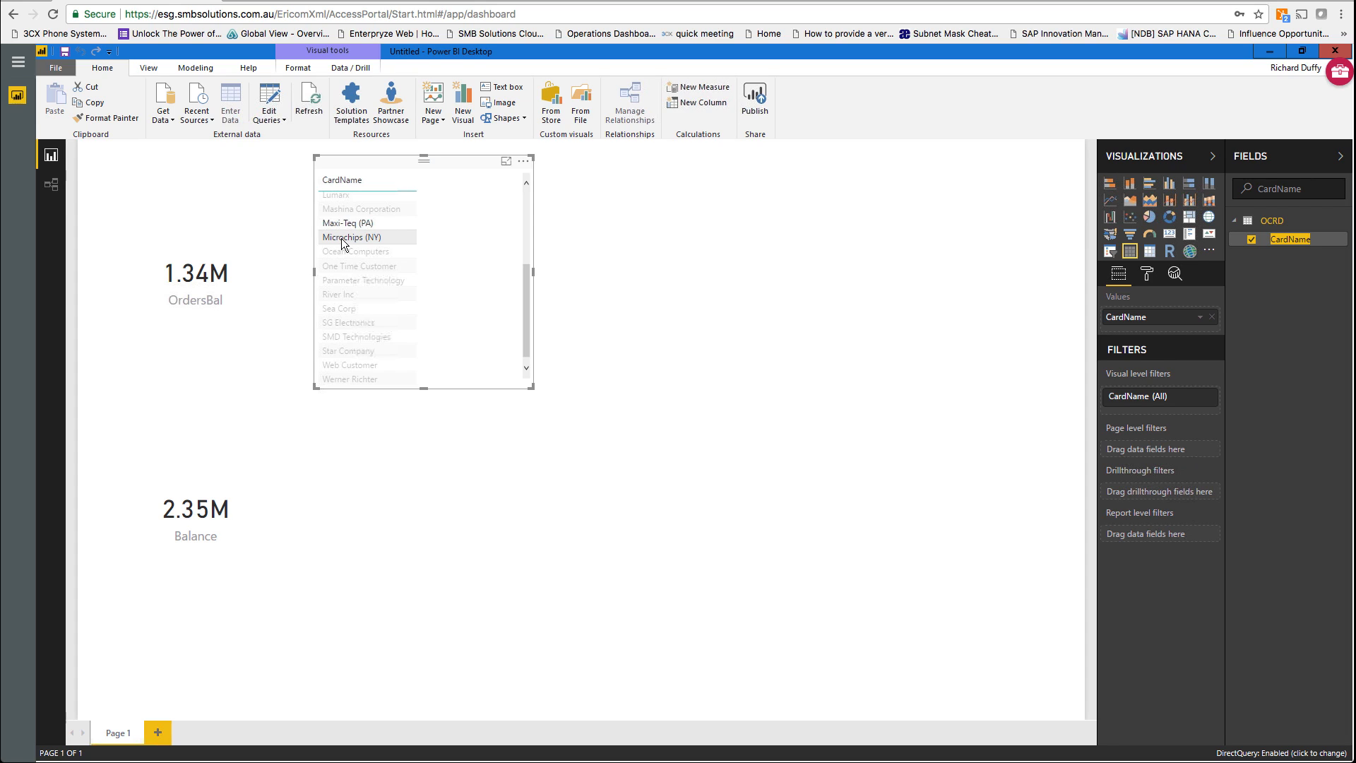
Show the underlying data of the CardName table visual
{"action": "left_click", "coordinate": [405, 439]}
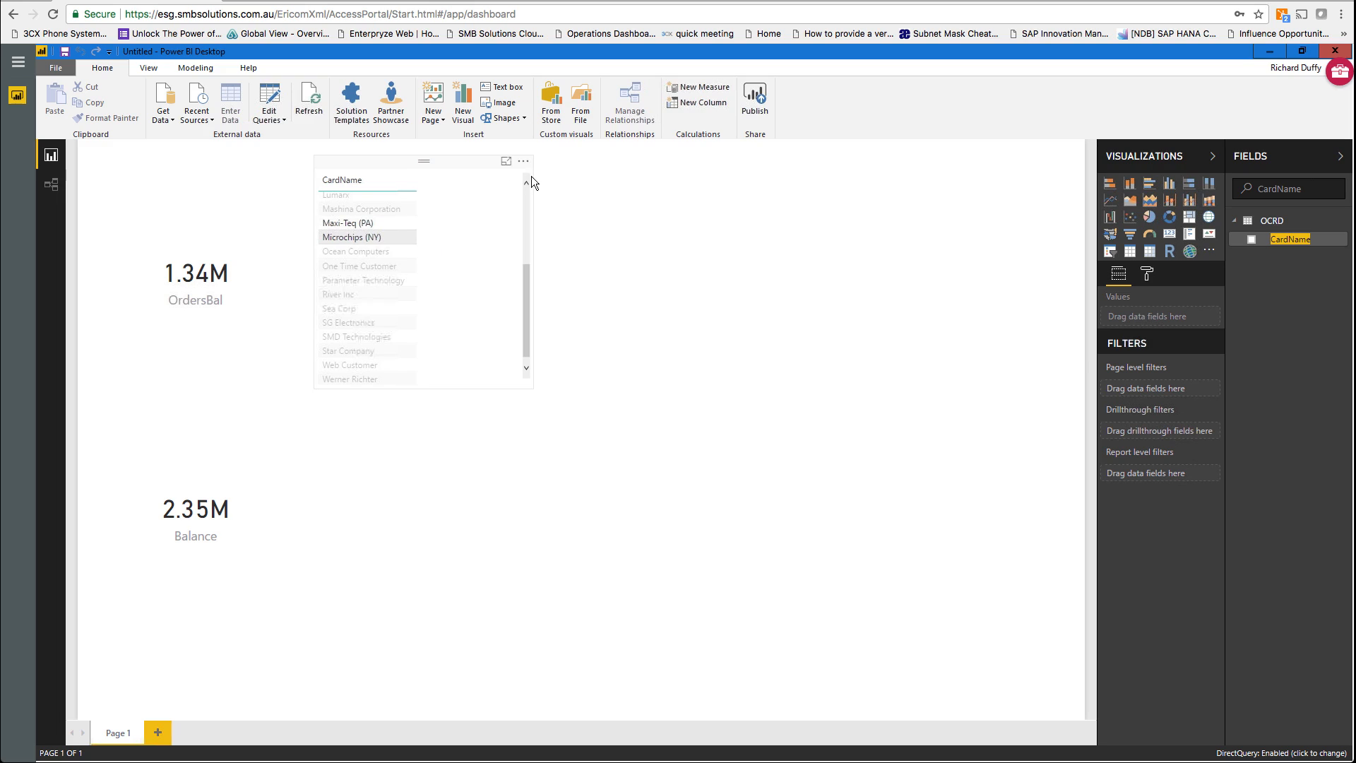
{"action": "left_click", "coordinate": [523, 163]}
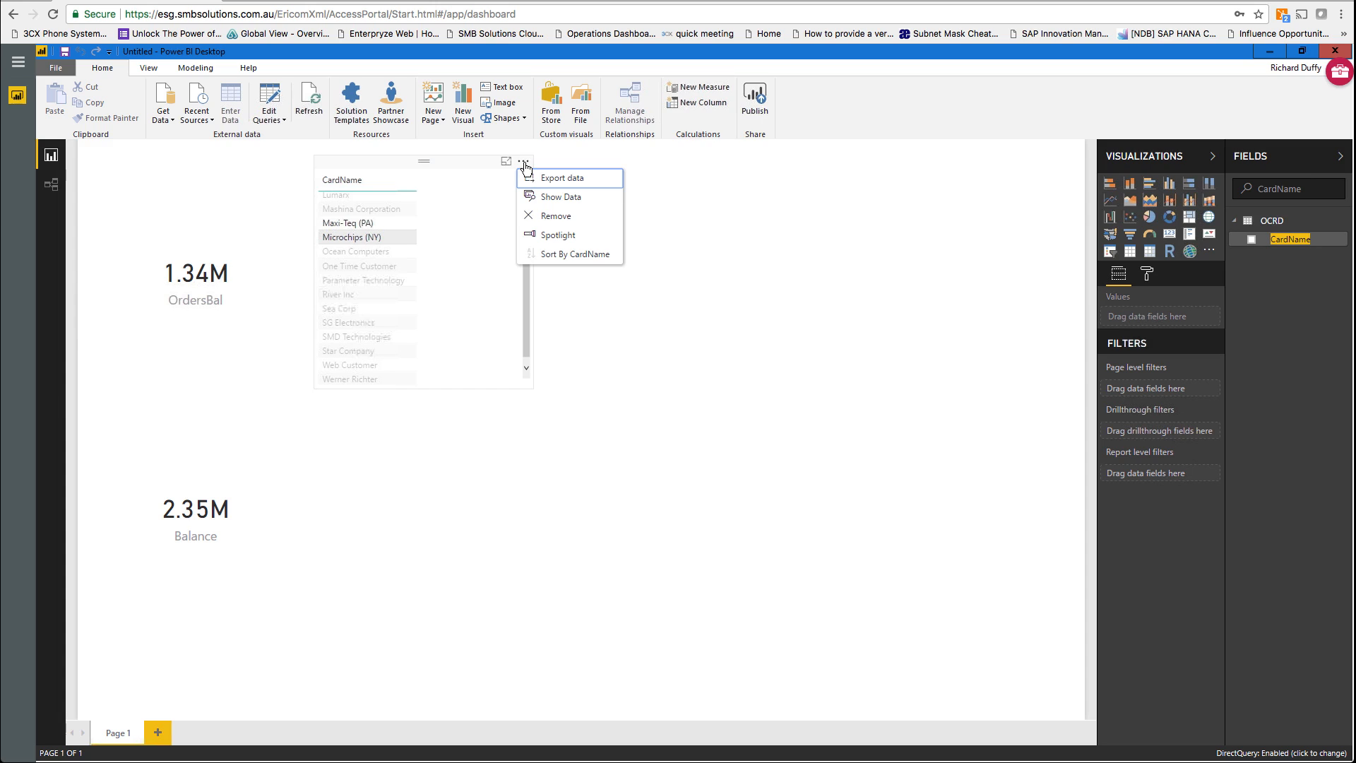
{"action": "left_click", "coordinate": [545, 197]}
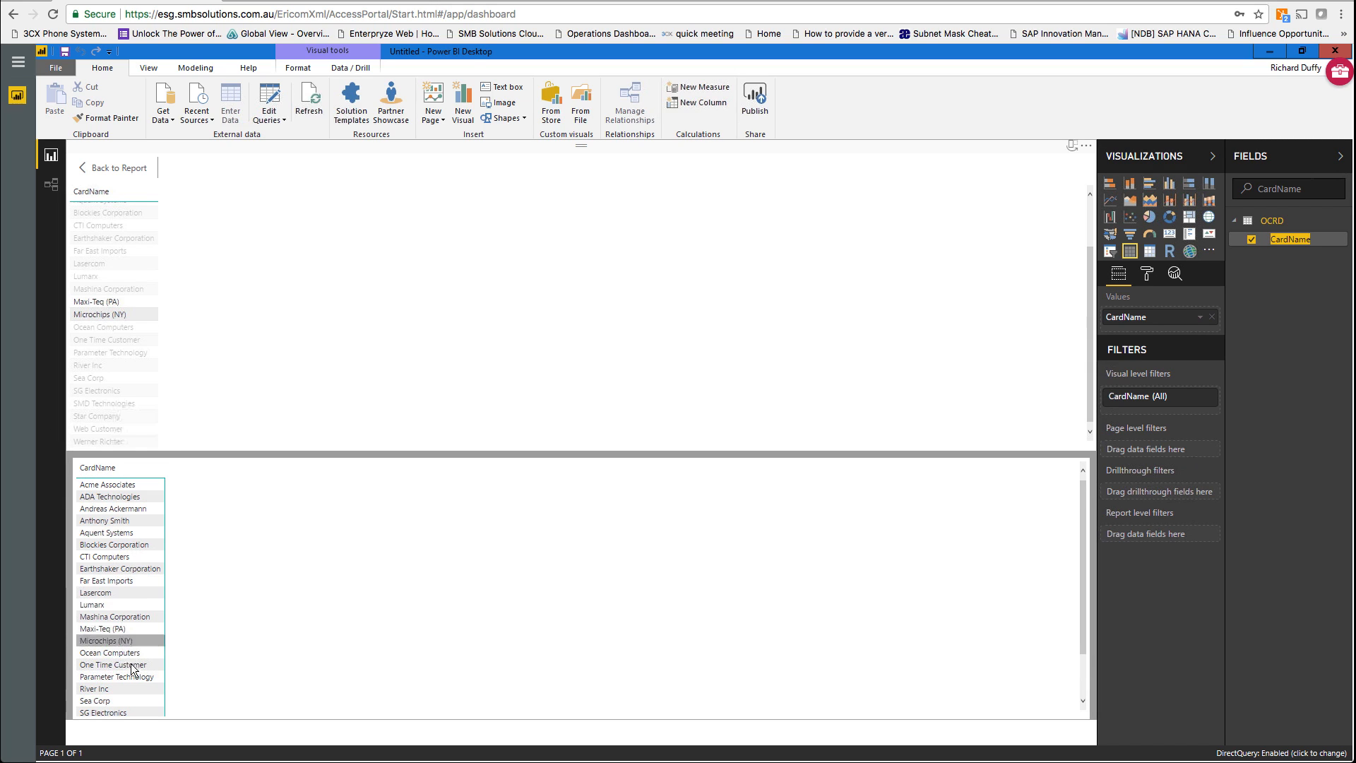
Return to the report page, spotlight the OrdersBal card, clear the spotlight, and check the card's available options
{"action": "left_click", "coordinate": [87, 170]}
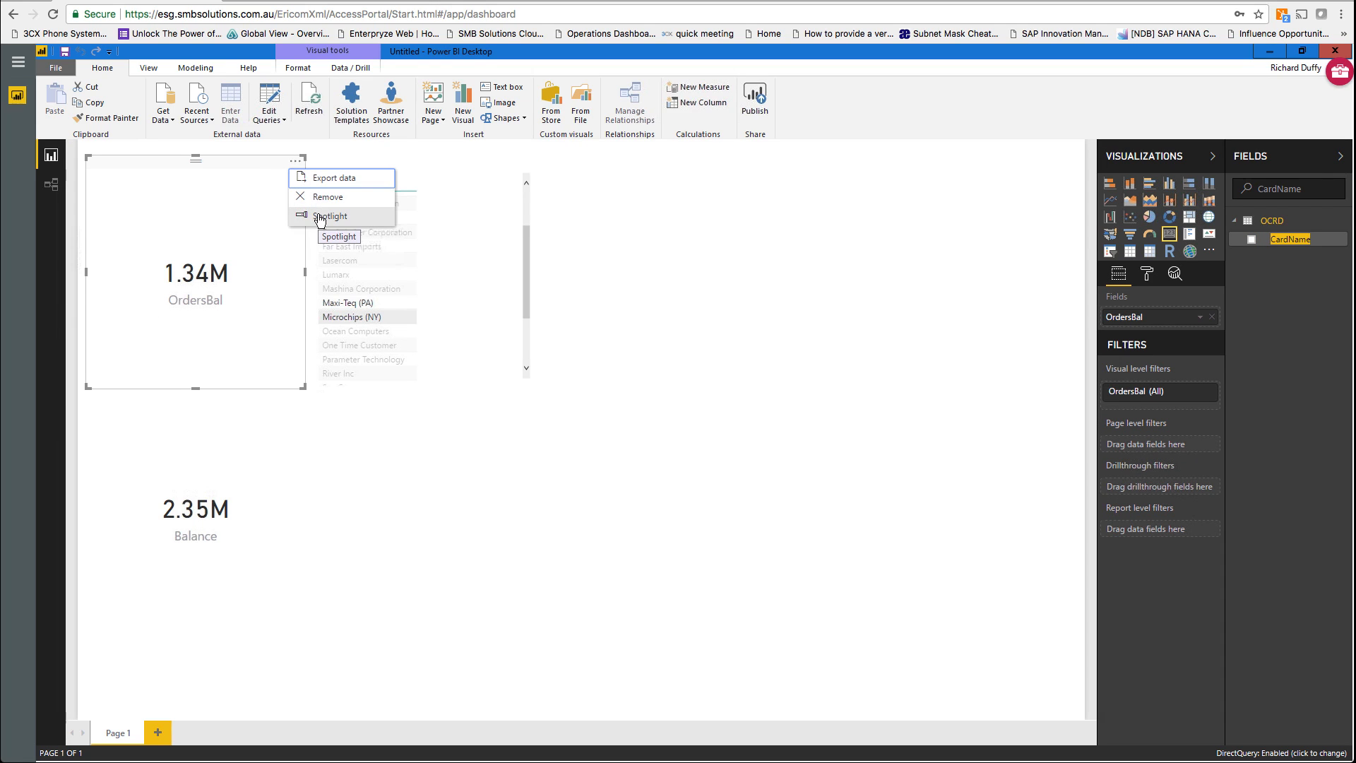
{"action": "left_click", "coordinate": [319, 216]}
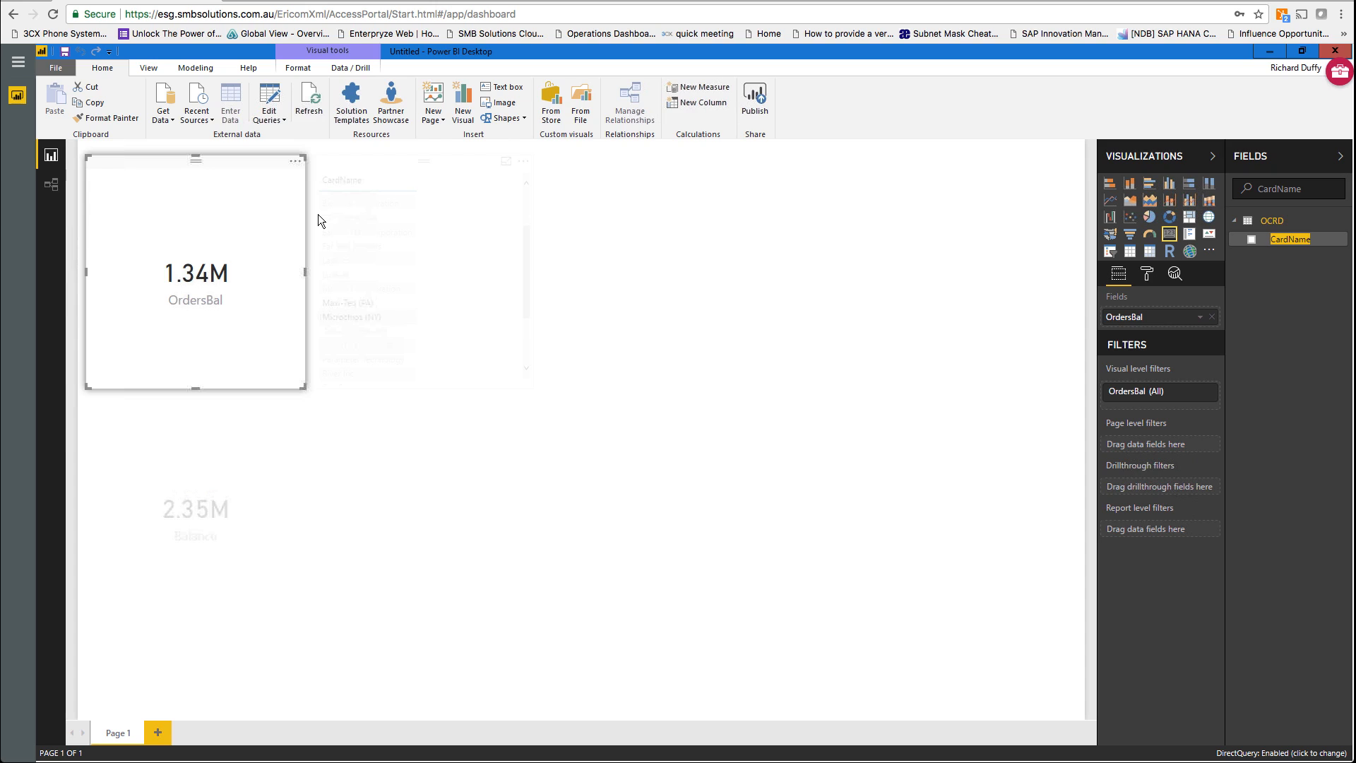
{"action": "left_click", "coordinate": [459, 539]}
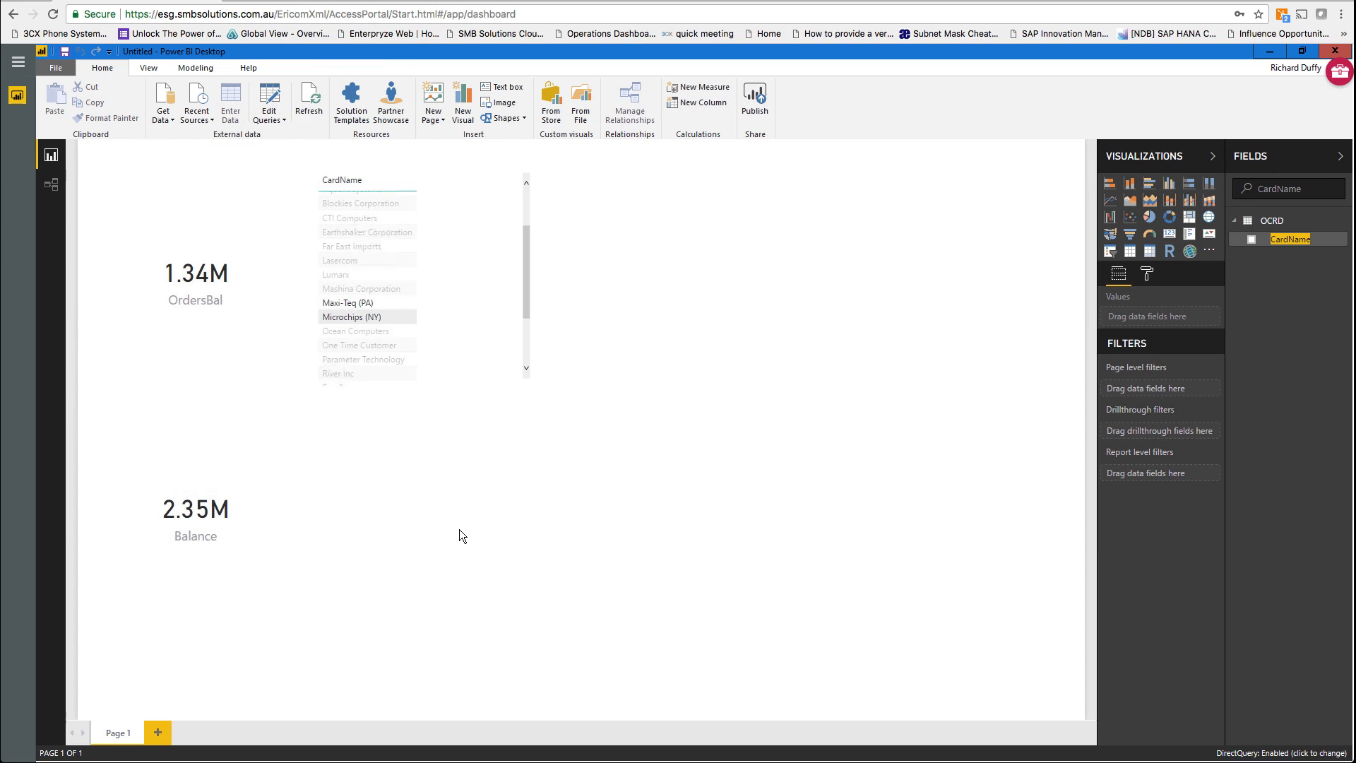
{"action": "left_click", "coordinate": [196, 253]}
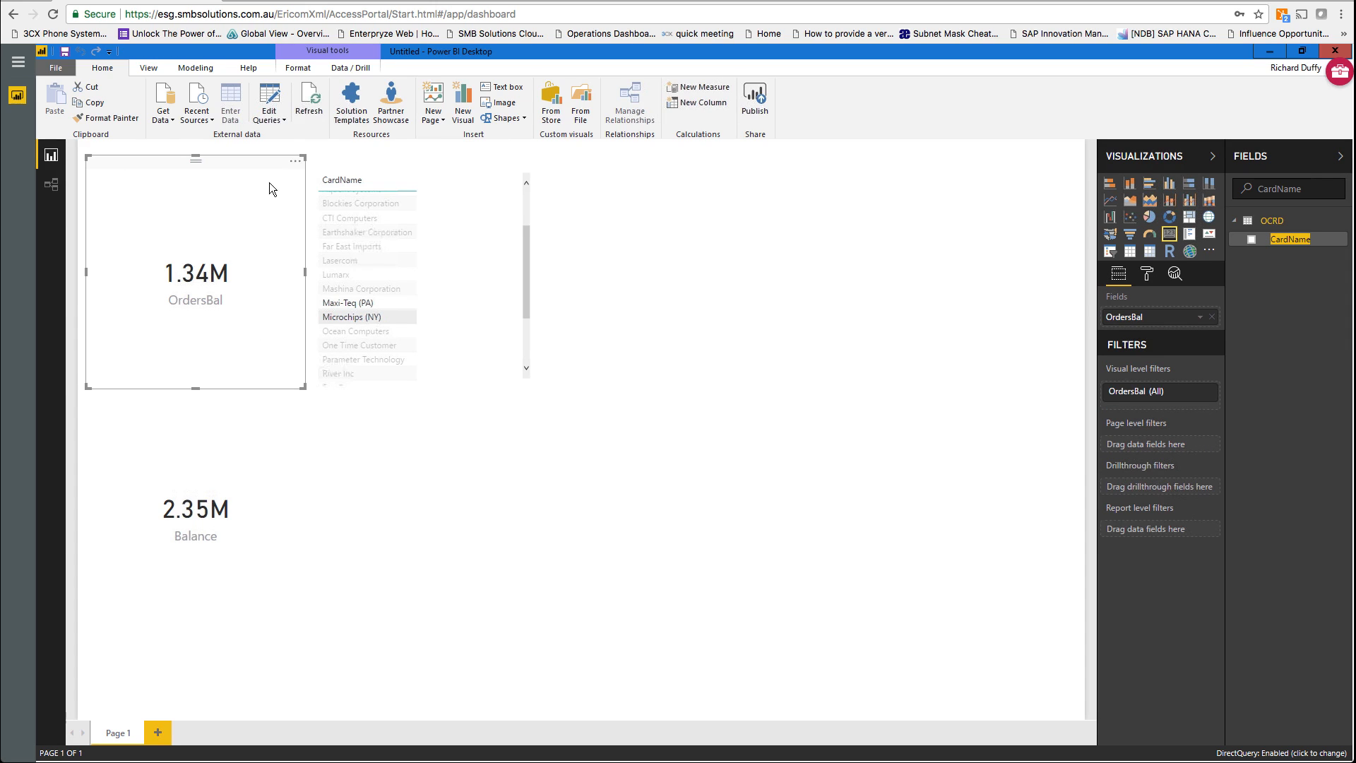
{"action": "left_click", "coordinate": [296, 162]}
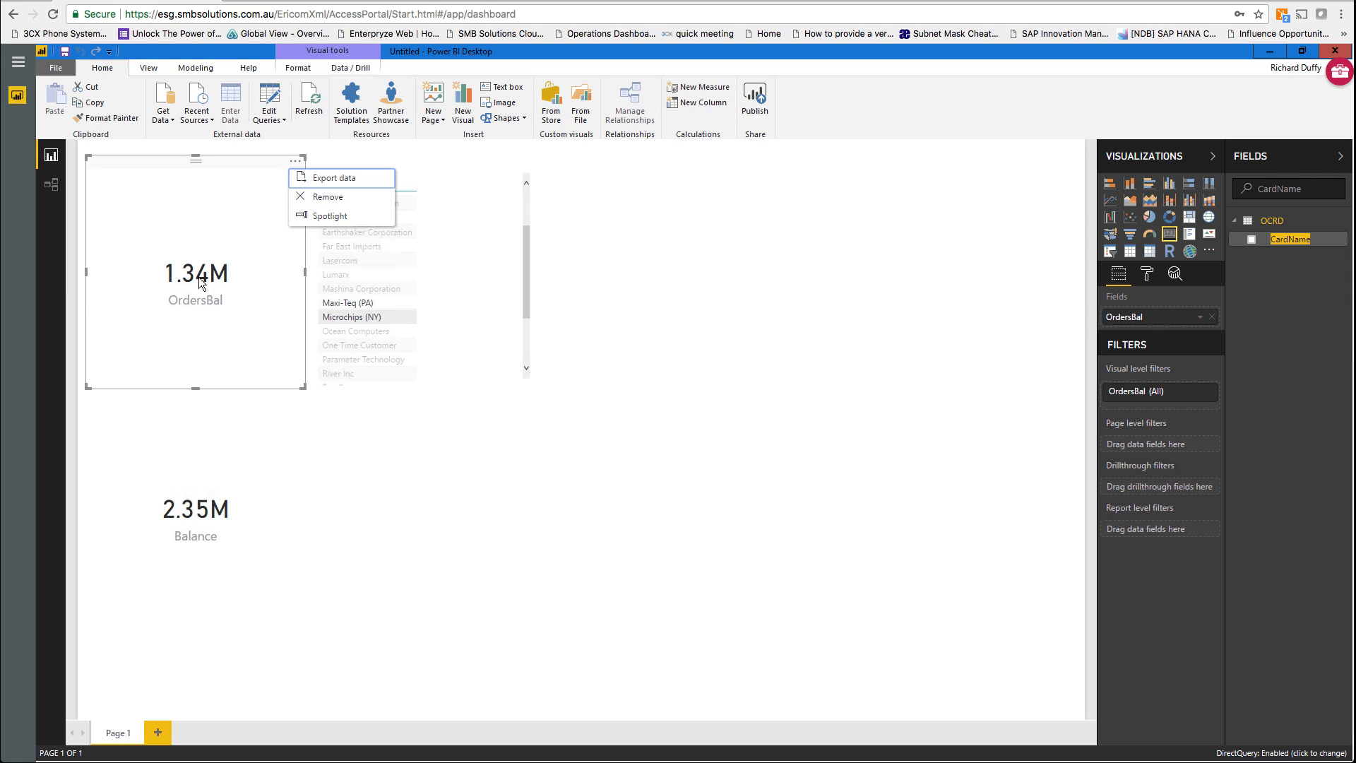
{"action": "left_click", "coordinate": [545, 587]}
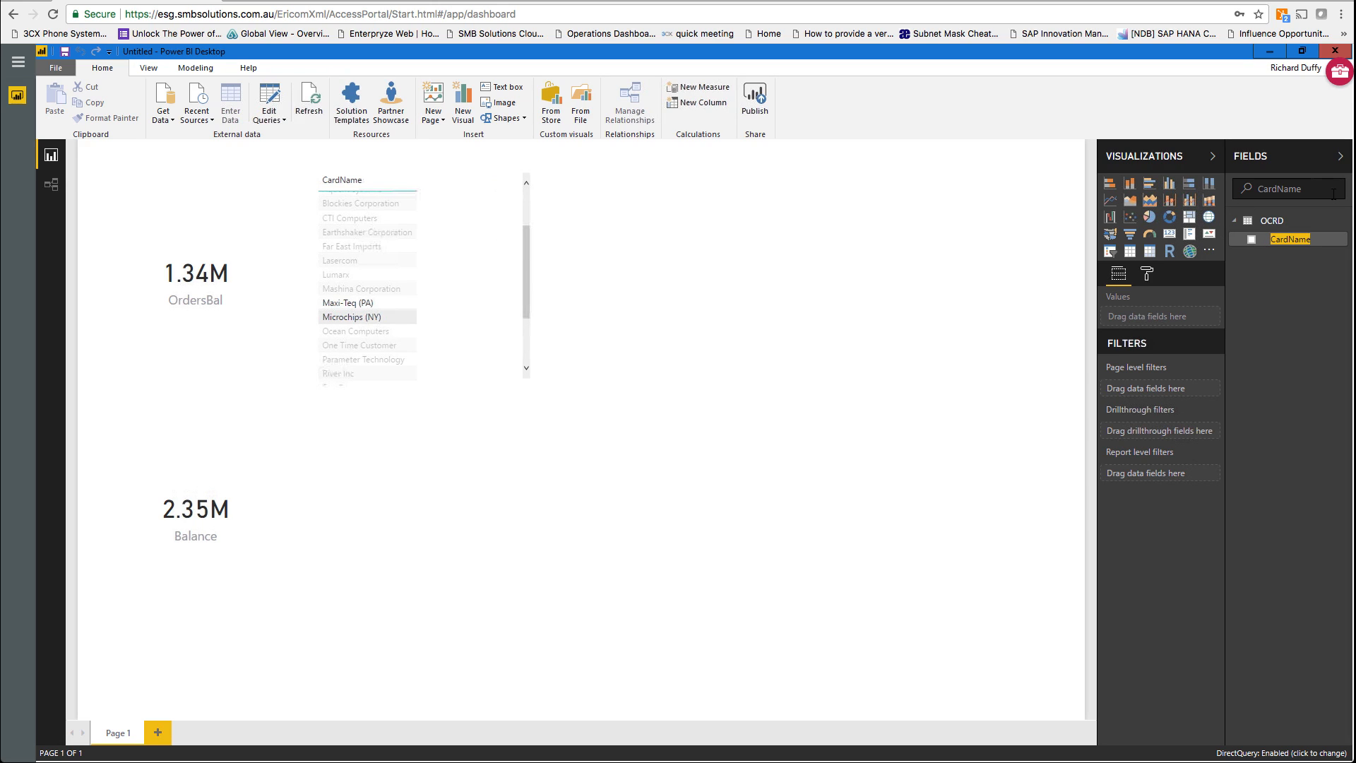
Find the OrdersBal field and add it to the page as a new column chart
{"action": "double_click", "coordinate": [1313, 193]}
{"action": "key", "text": "BackSpace"}
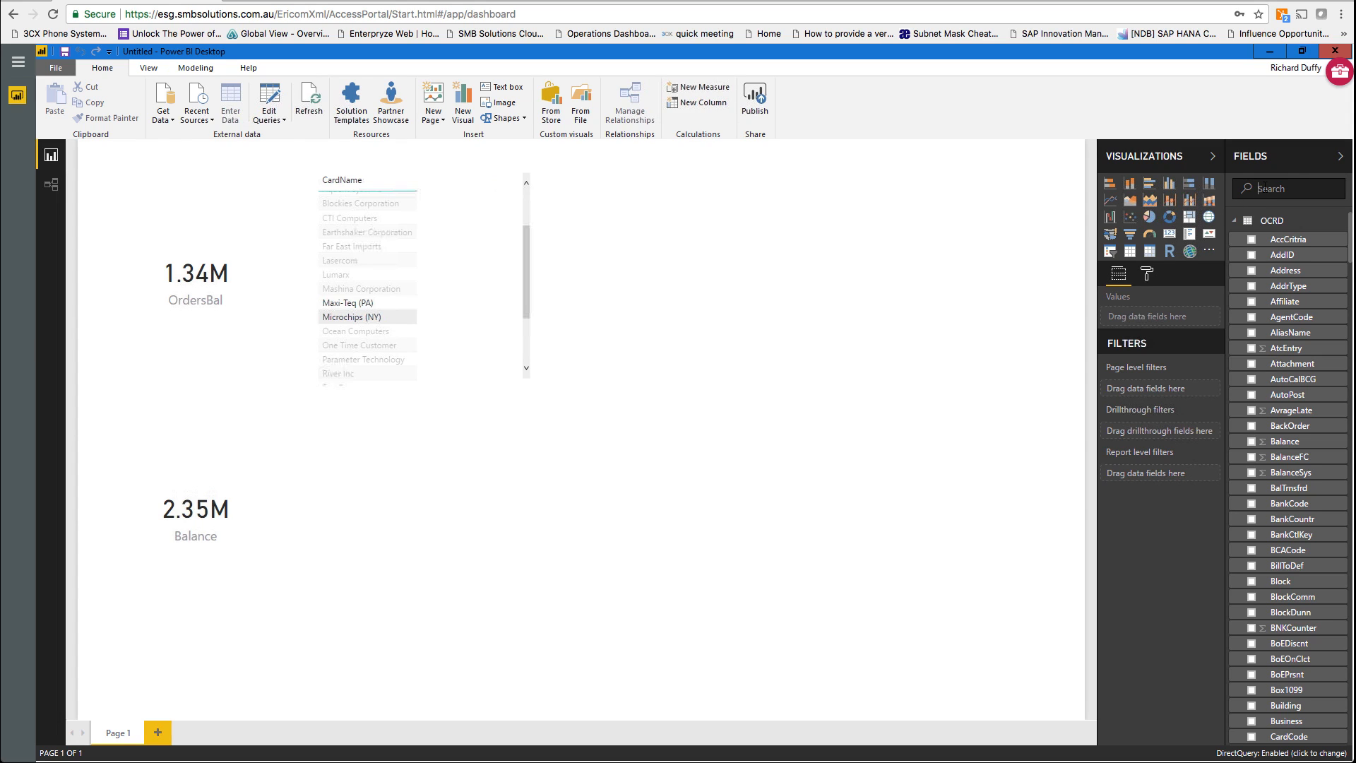
{"action": "left_click", "coordinate": [1259, 189]}
{"action": "type", "text": "Ord"}
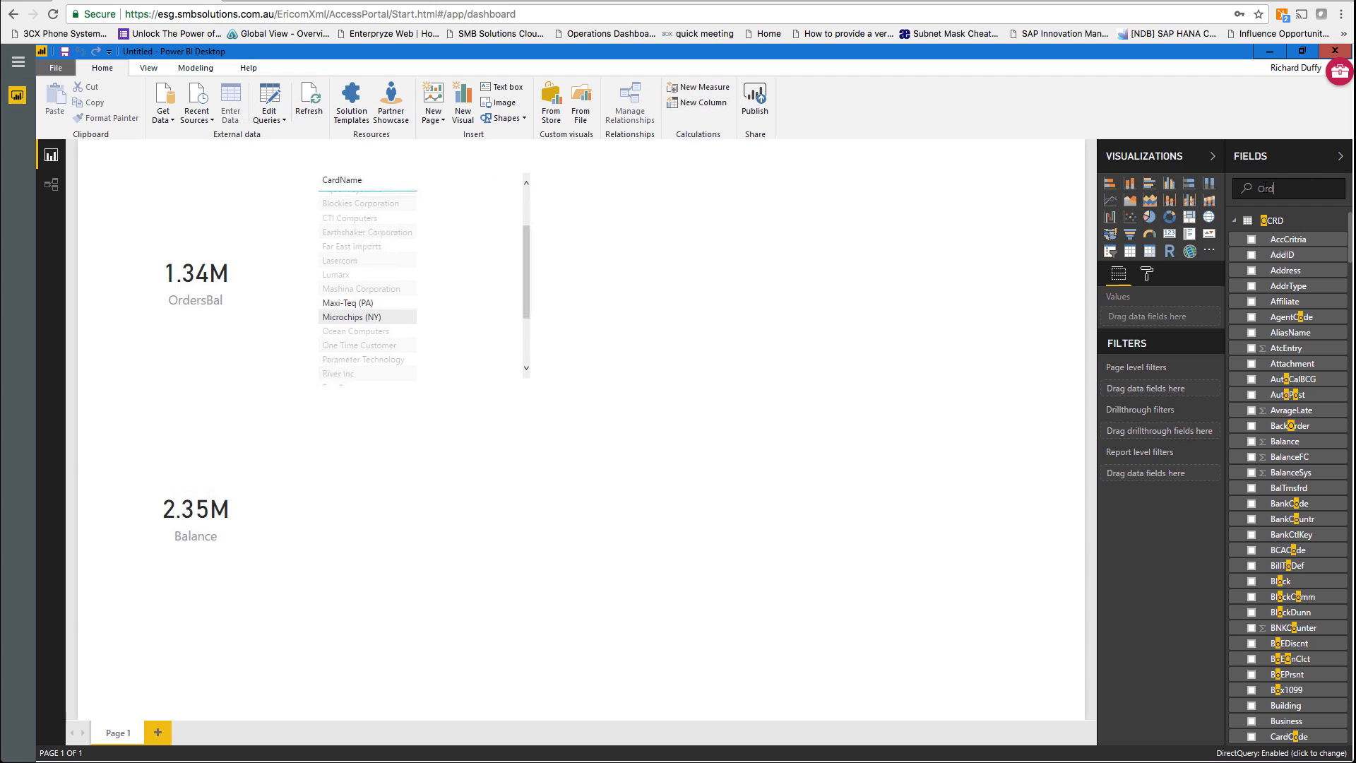
{"action": "type", "text": "ersBal"}
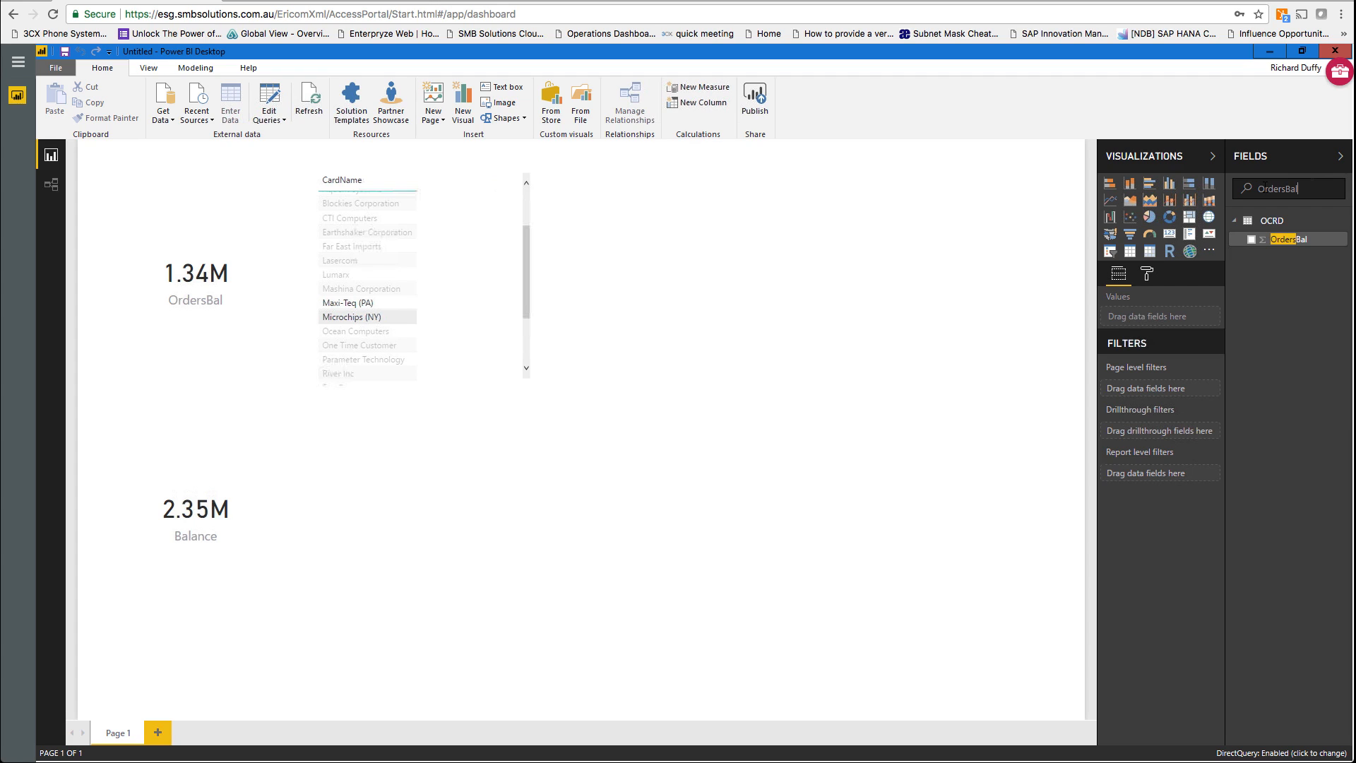
{"action": "left_click", "coordinate": [1251, 239]}
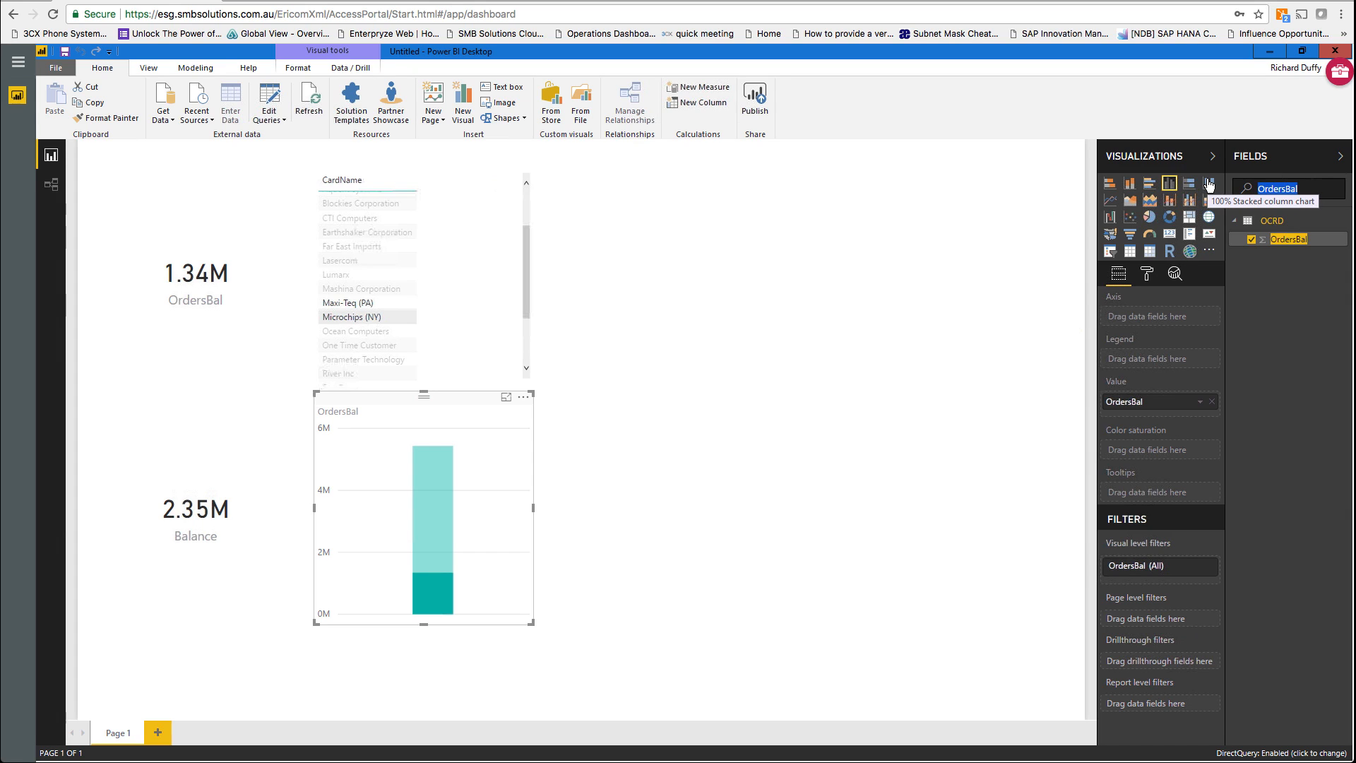
Find the CardName field and add it to the OrdersBal column chart as its axis
{"action": "type", "text": "c"}
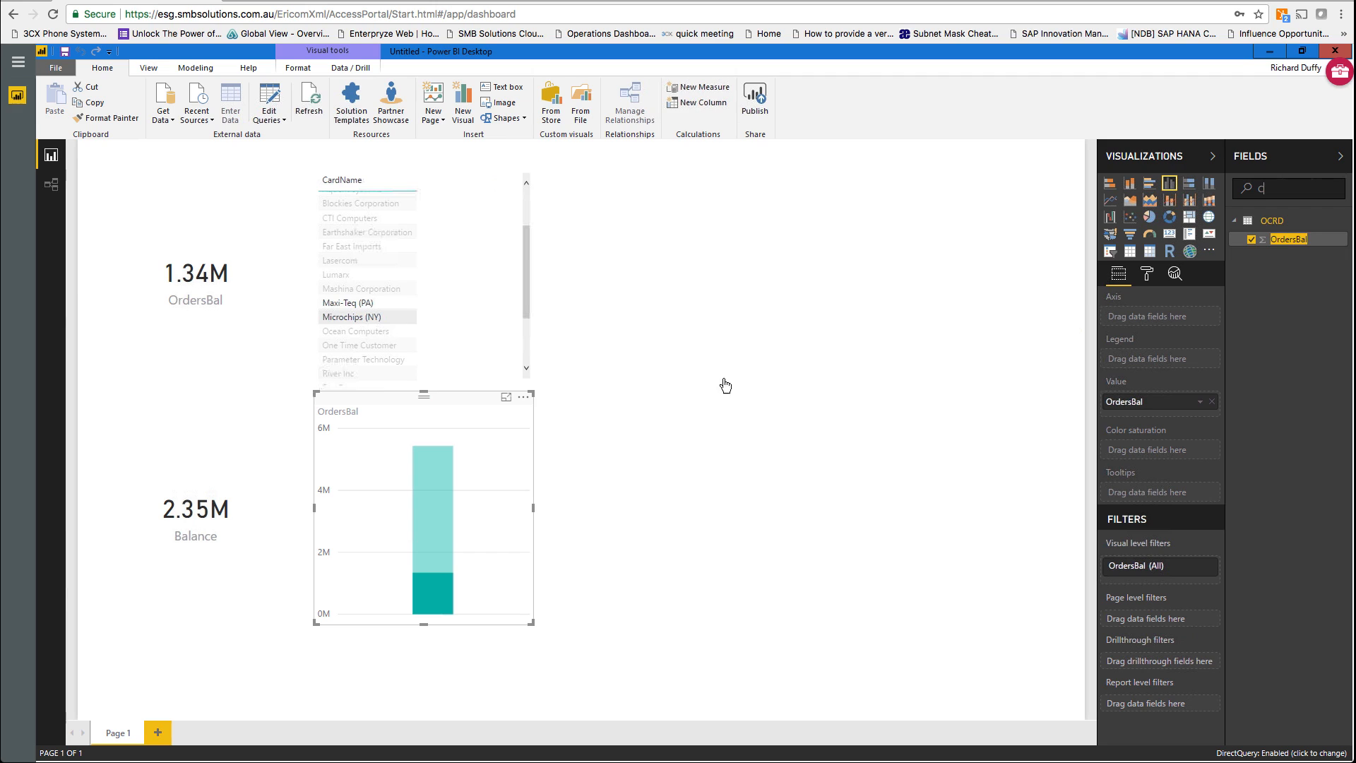
{"action": "type", "text": "ardName"}
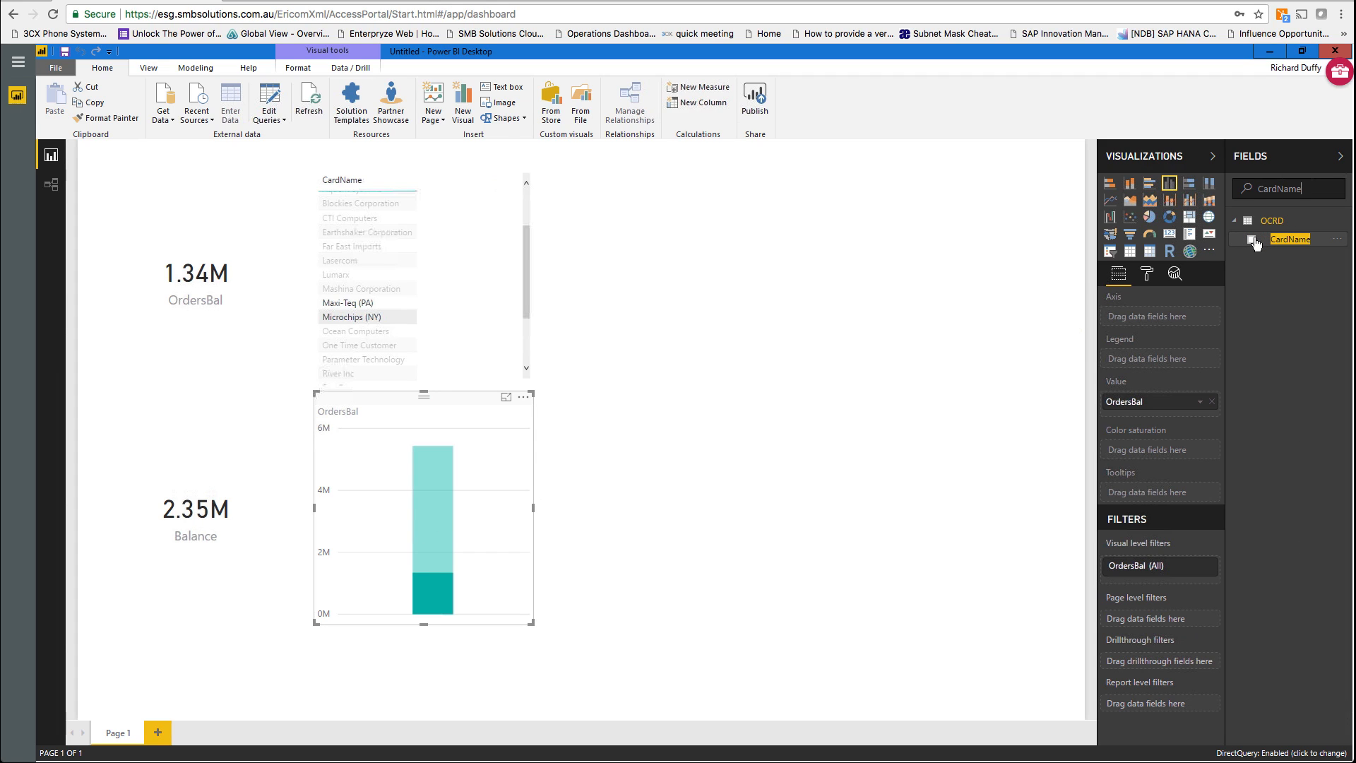
{"action": "left_click", "coordinate": [1252, 240]}
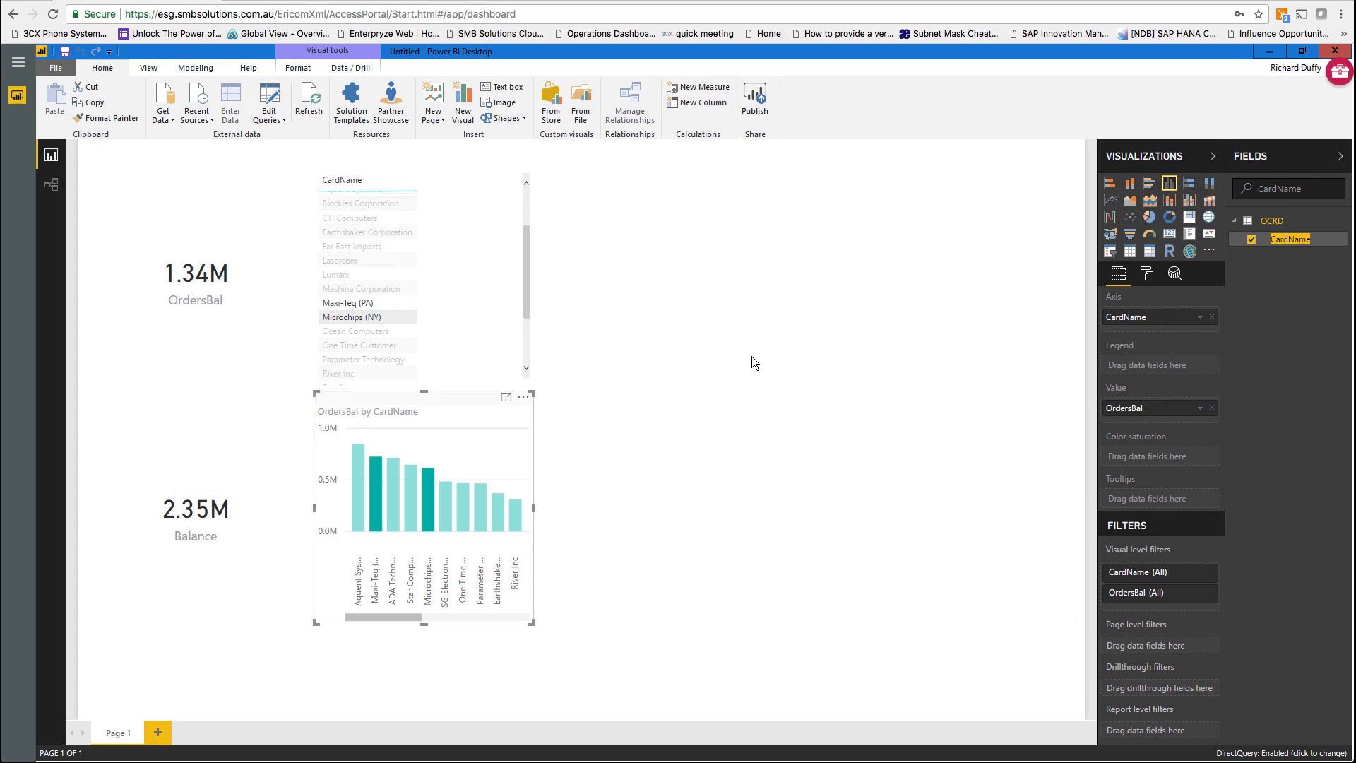
Clear the customer selection, highlight Earthshaker Corporation from the CardName table to test the chart and cards, and clear it again
{"action": "left_click", "coordinate": [459, 427]}
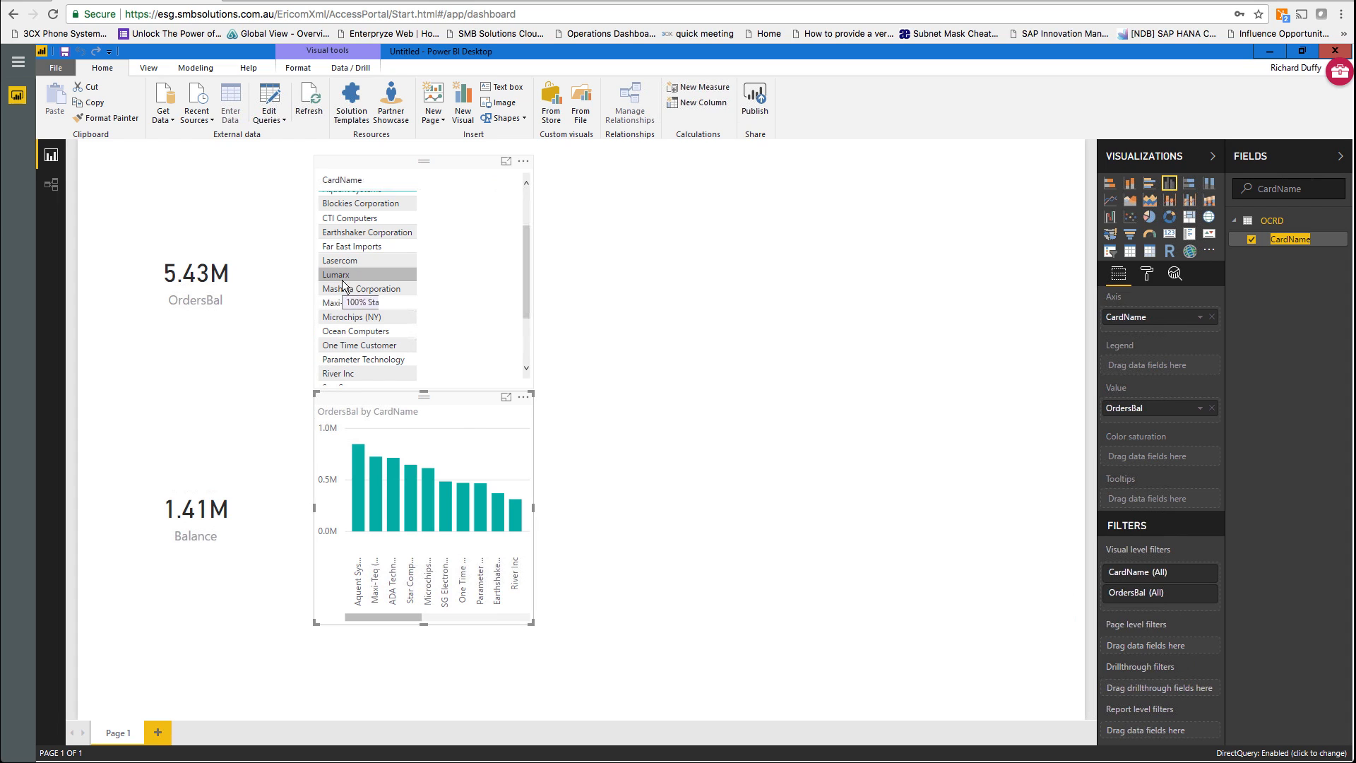
{"action": "left_click", "coordinate": [350, 235]}
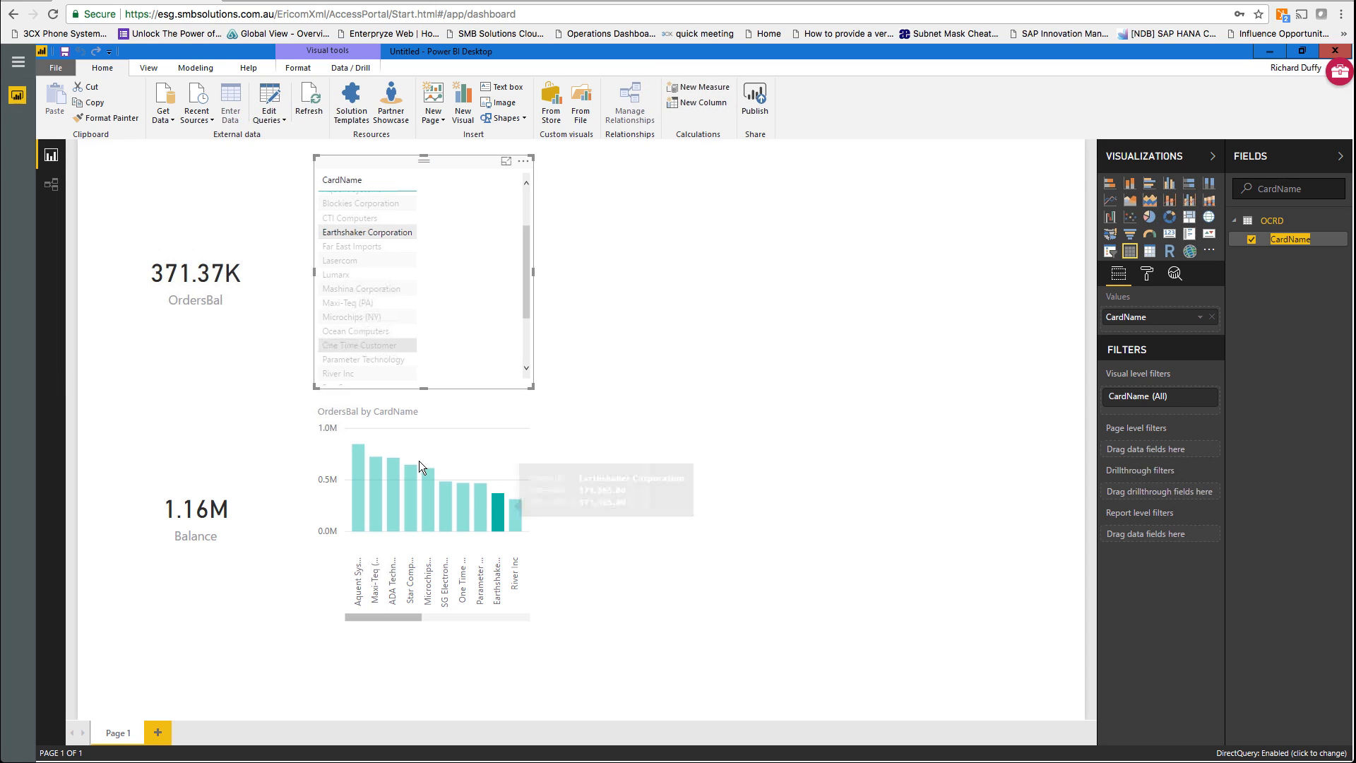
{"action": "left_click", "coordinate": [481, 451]}
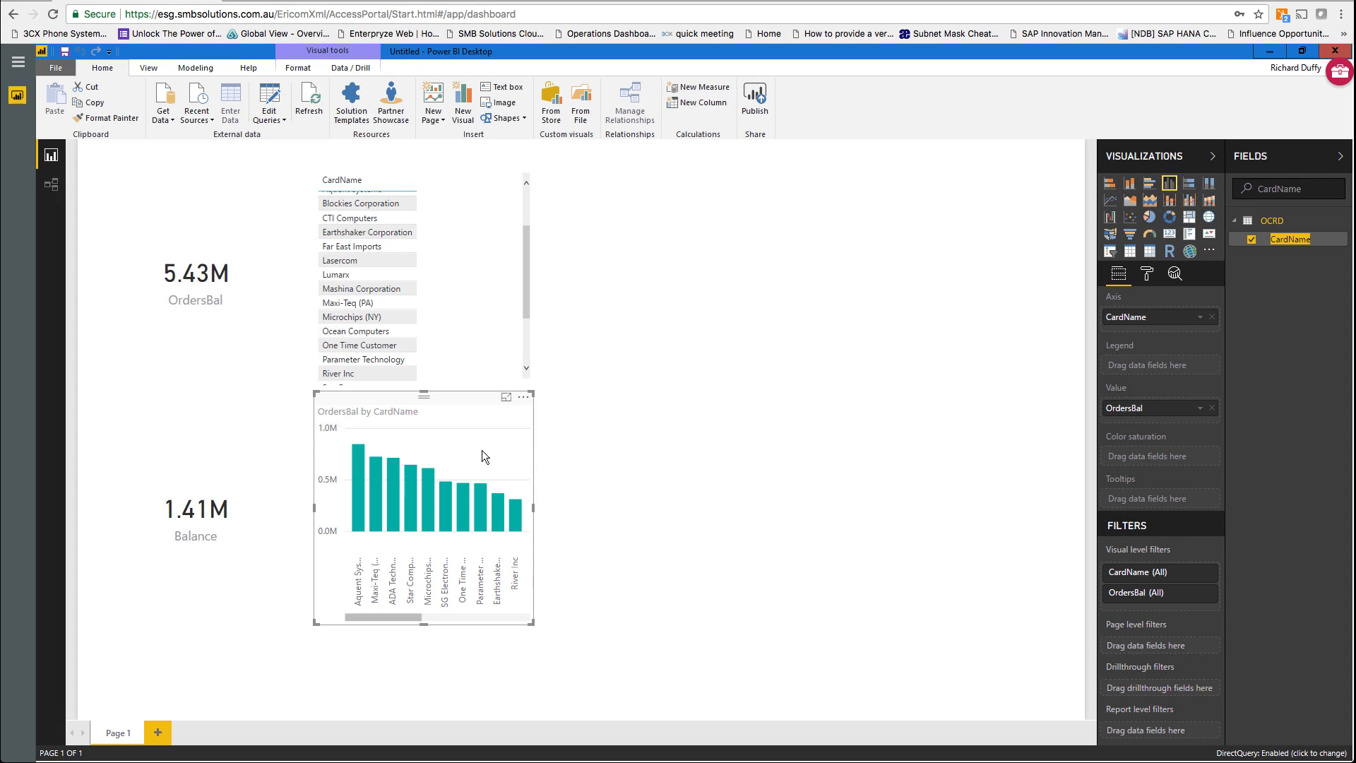
Convert the OrdersBal by CardName chart to a pie chart and filter it to OrdersBal values greater than 500000
{"action": "left_click", "coordinate": [1150, 219]}
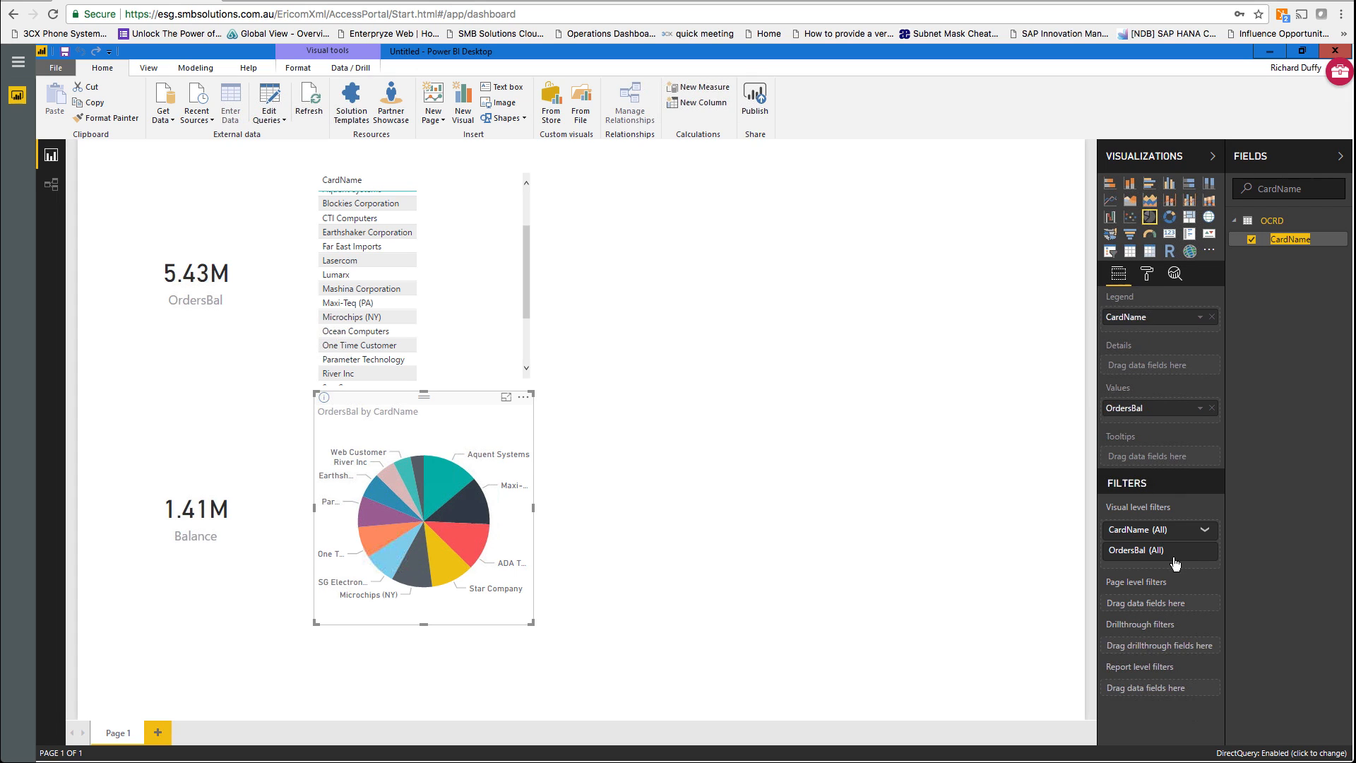
{"action": "left_click", "coordinate": [1204, 553]}
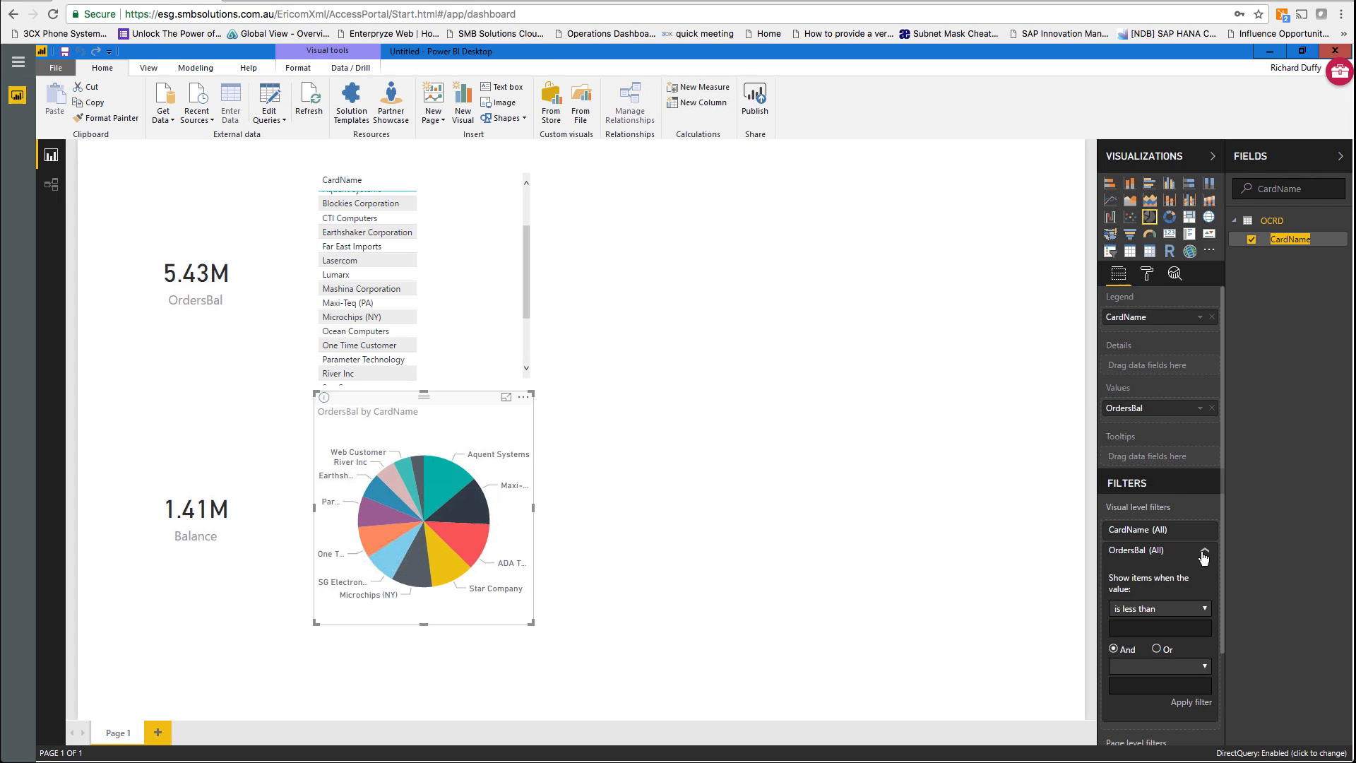
{"action": "left_click", "coordinate": [1203, 610]}
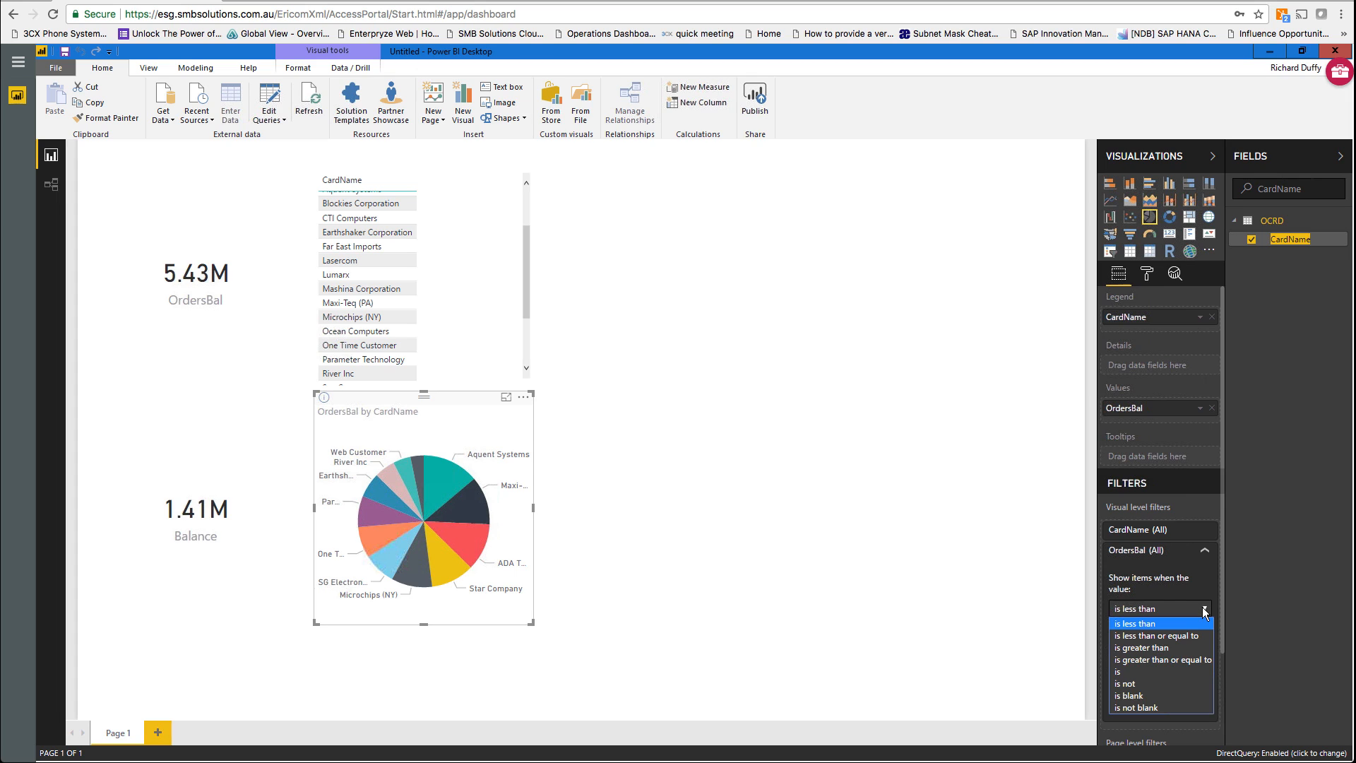
{"action": "left_click", "coordinate": [1155, 649]}
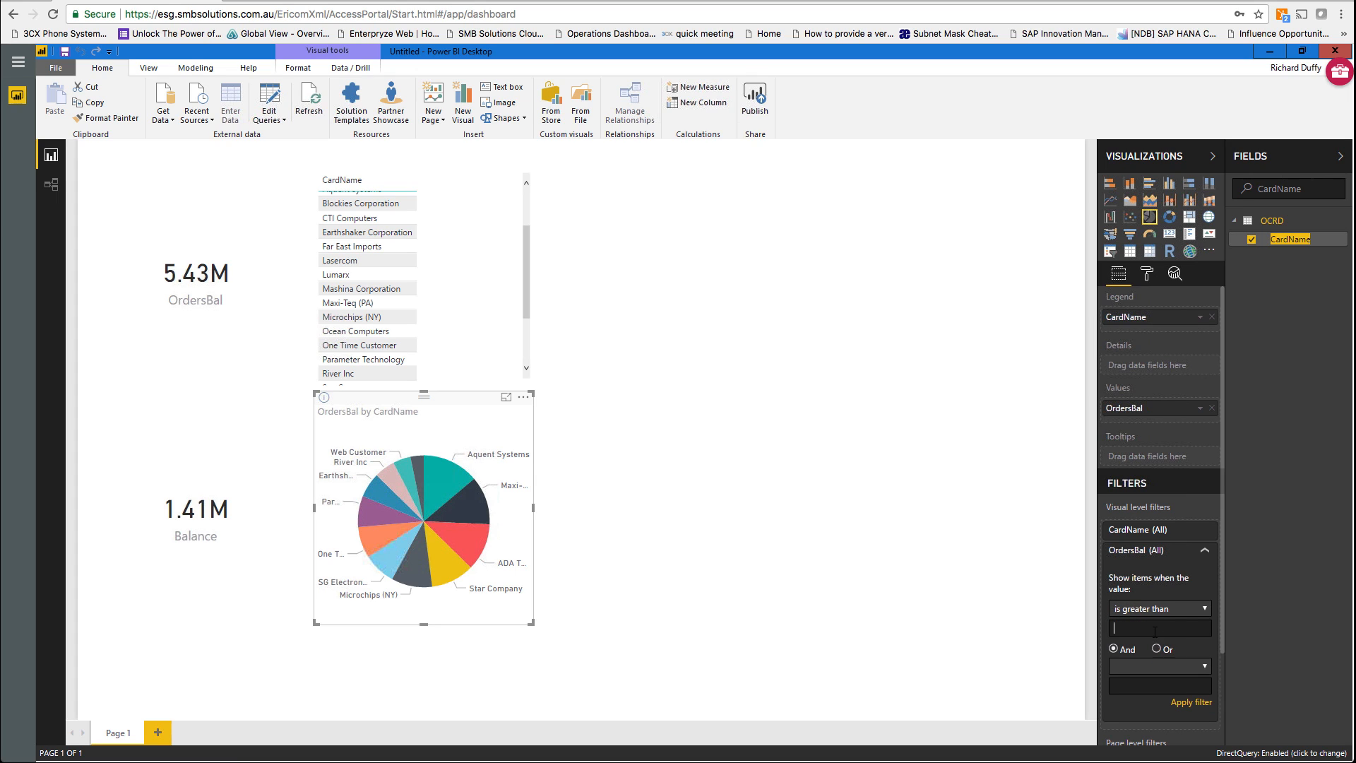
{"action": "type", "text": "50000"}
{"action": "left_click", "coordinate": [1193, 702]}
{"action": "type", "text": "0"}
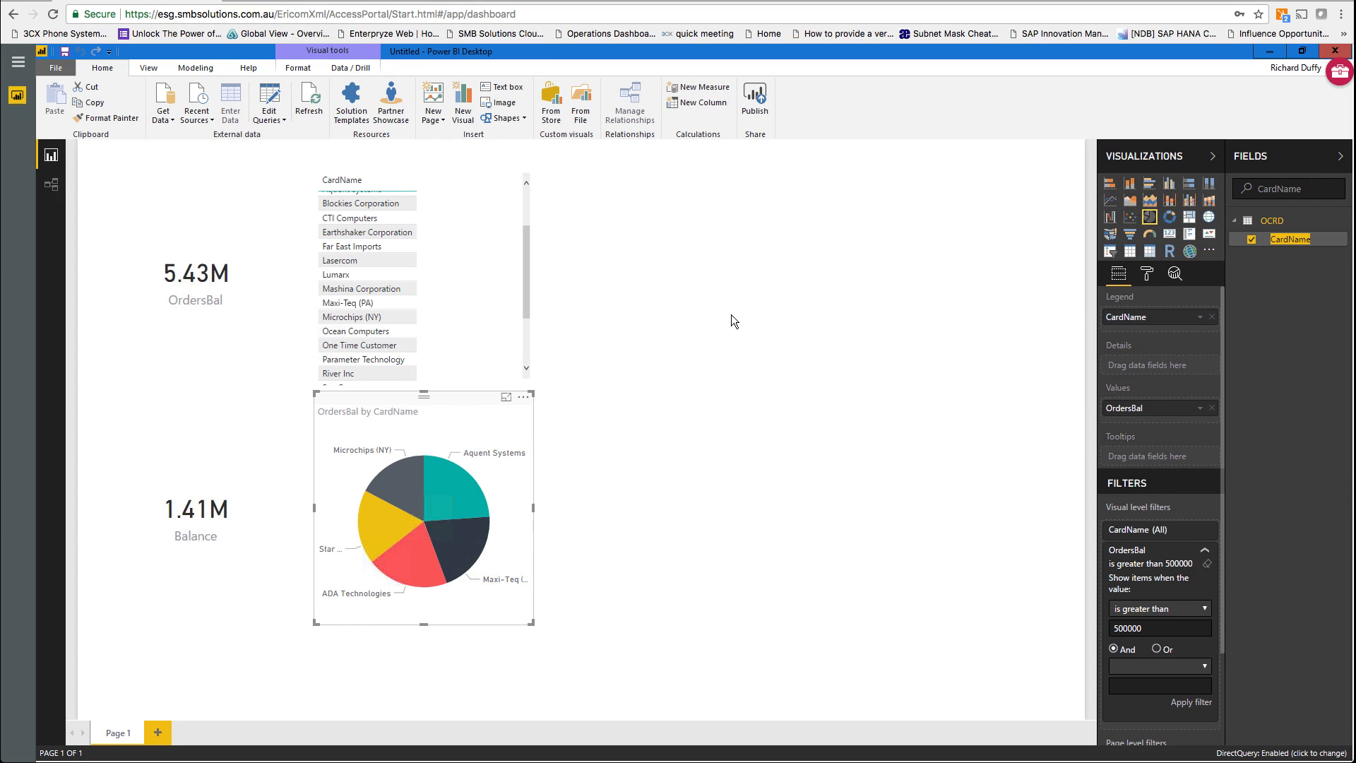
Review the CardName table from its first row and open the options of the OrdersBal by CardName pie chart
{"action": "left_click", "coordinate": [523, 194]}
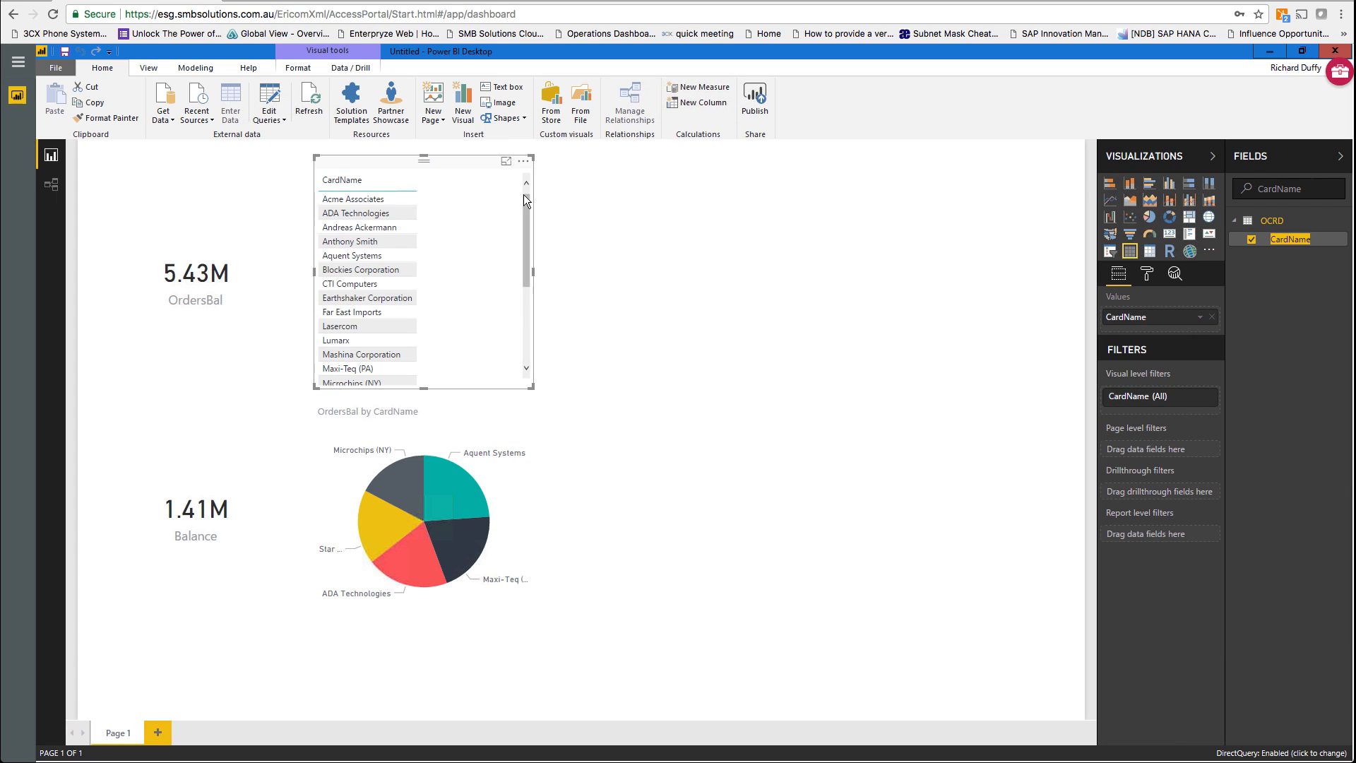
{"action": "left_click", "coordinate": [442, 421]}
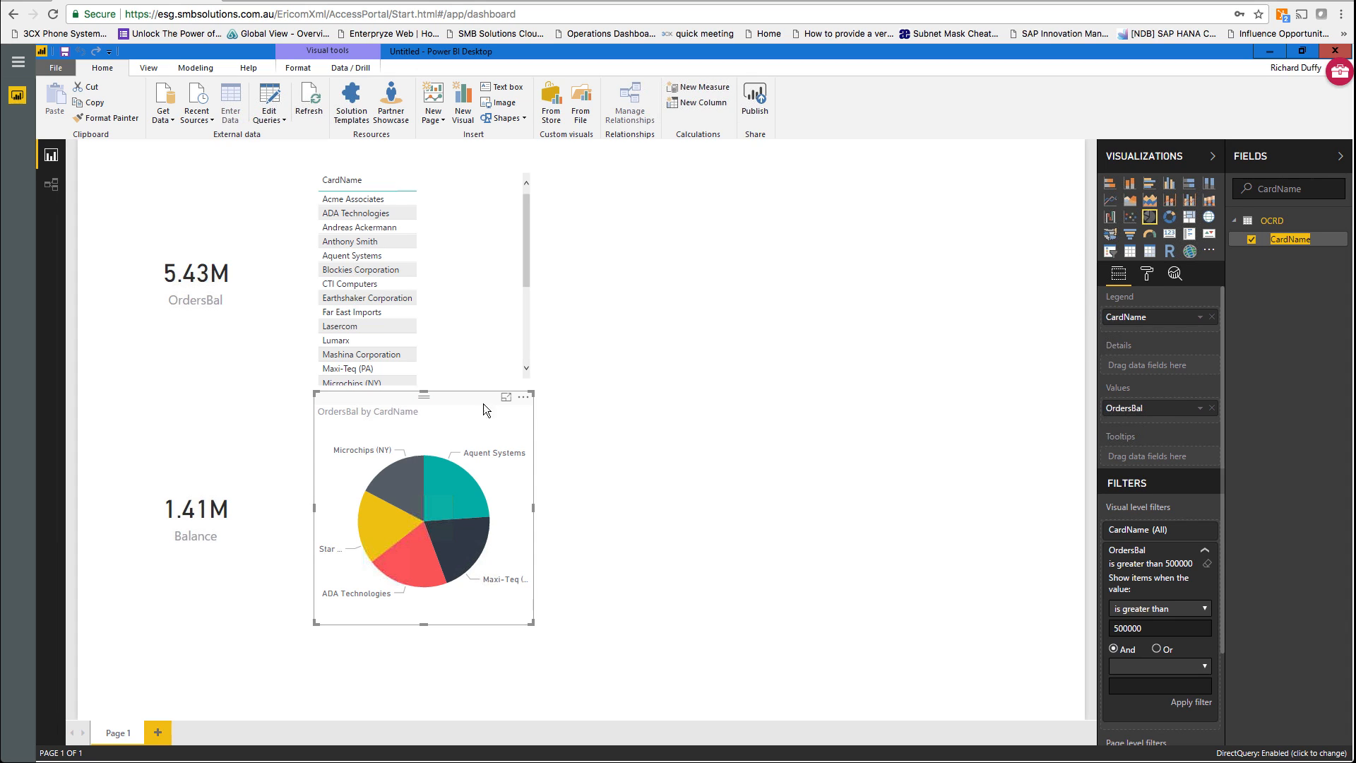
{"action": "left_click", "coordinate": [523, 398]}
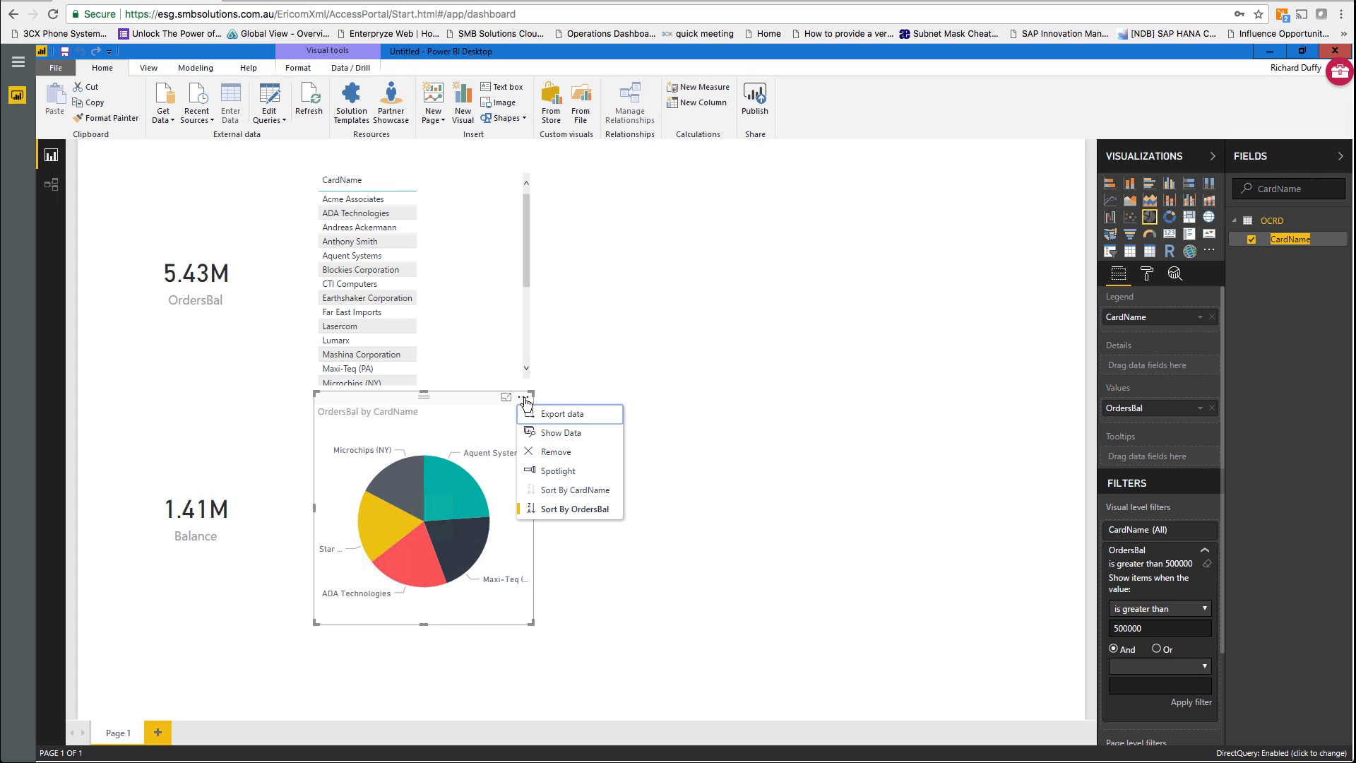